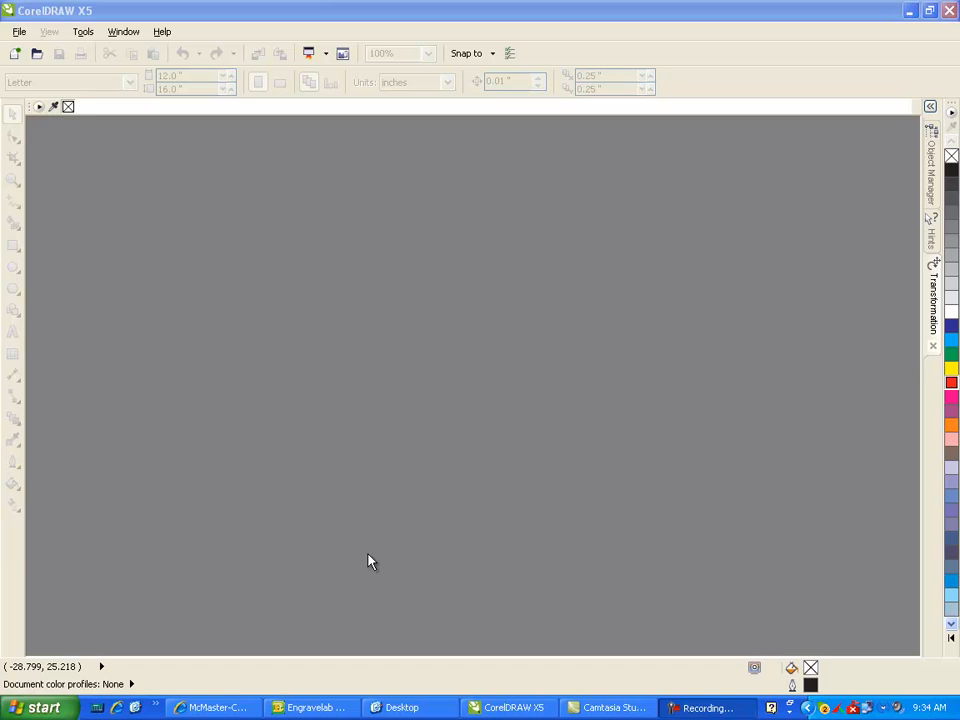
Open the drawing NEW DRILLER SETUP 2014.cdr from the Barhill folder.
{"action": "left_click", "coordinate": [20, 32]}
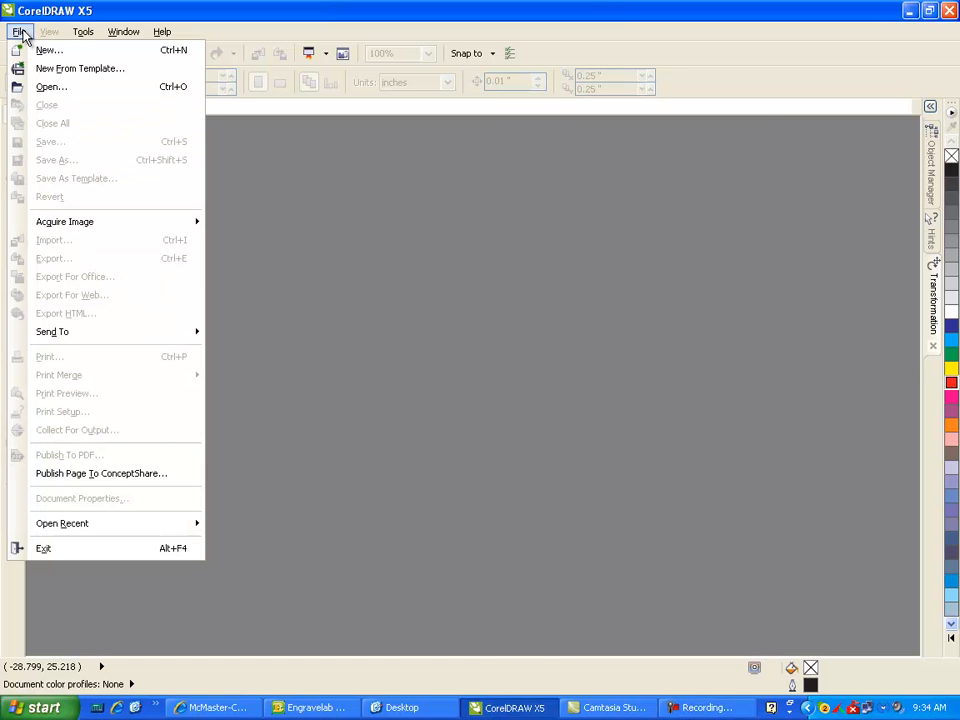
{"action": "left_click", "coordinate": [52, 87]}
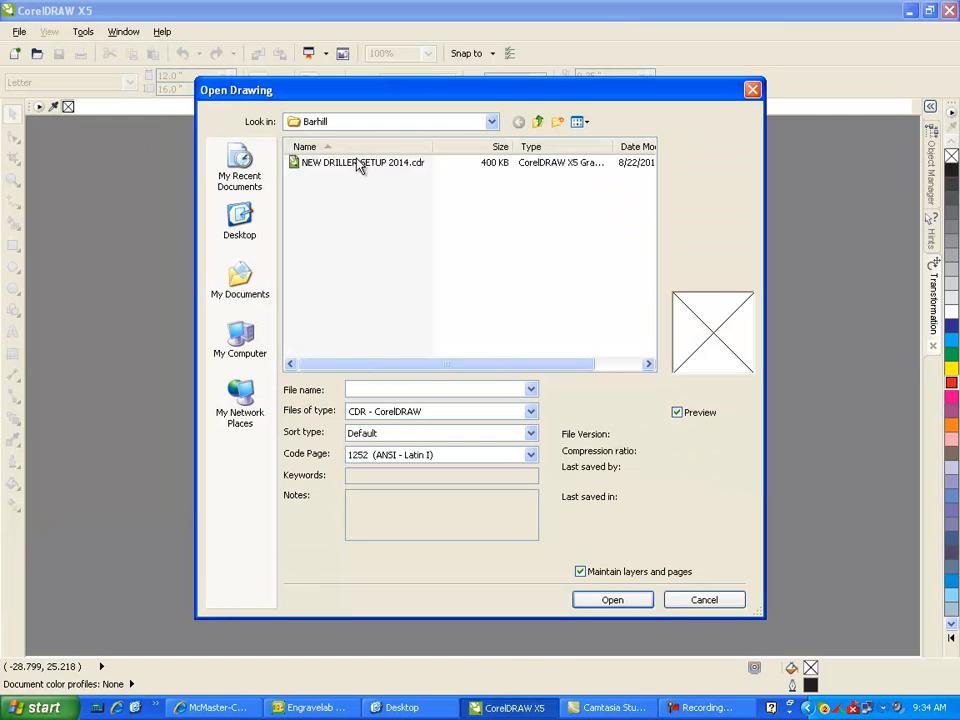
{"action": "left_click", "coordinate": [358, 166]}
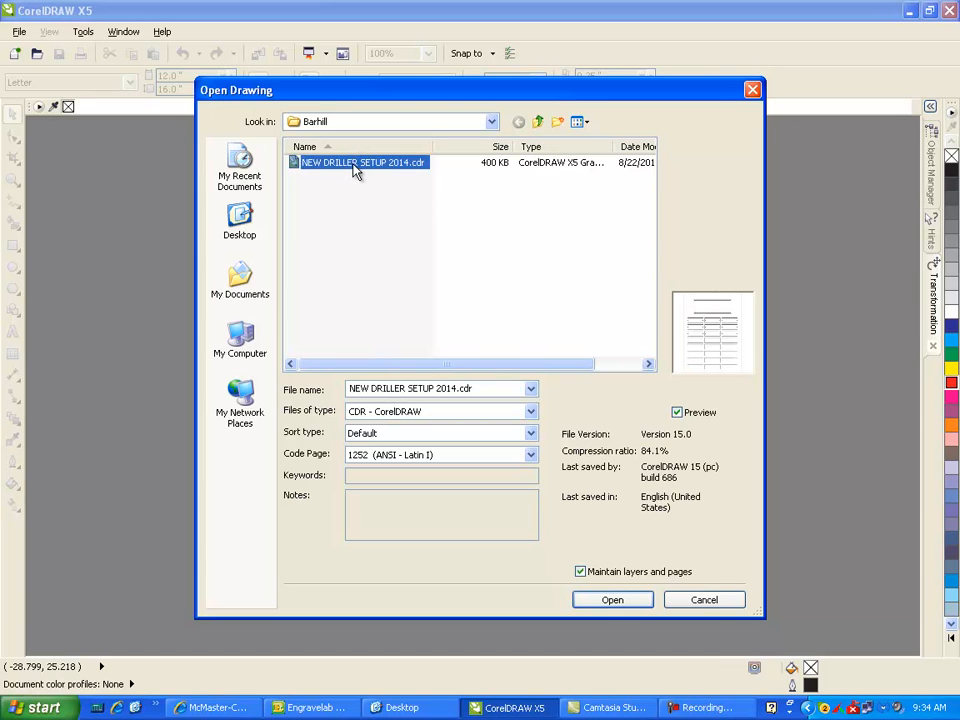
{"action": "left_click", "coordinate": [614, 601]}
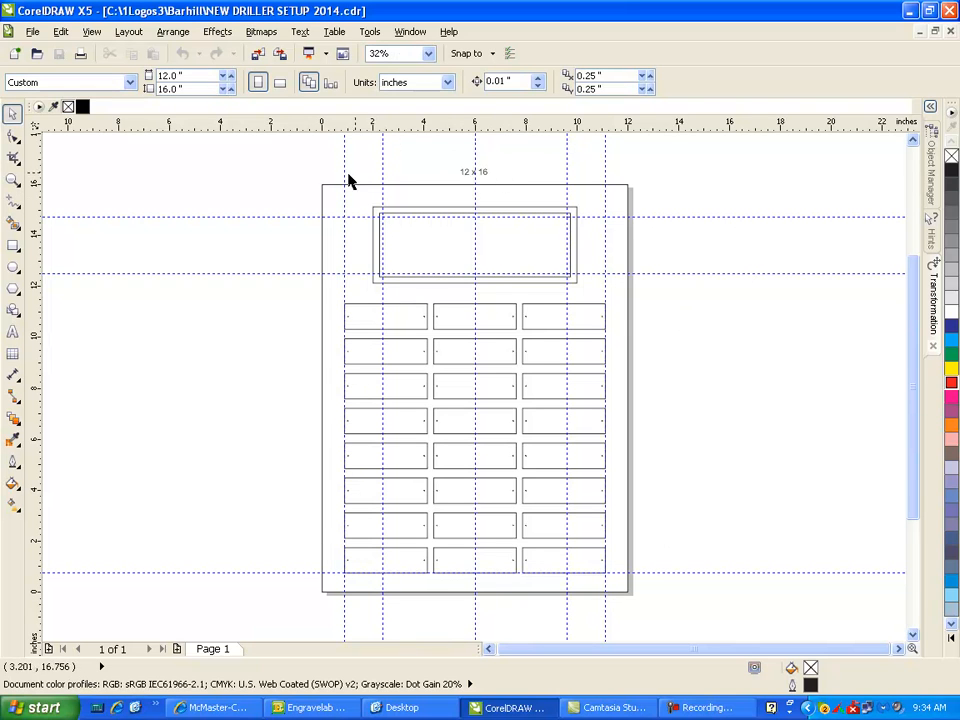
Copy the complete 12 x 16 layout of frames and plates and switch to Engravelab Expert.
{"action": "left_click_drag", "start_coordinate": [291, 150], "coordinate": [779, 633]}
{"action": "left_click", "coordinate": [658, 197]}
{"action": "left_click", "coordinate": [611, 186]}
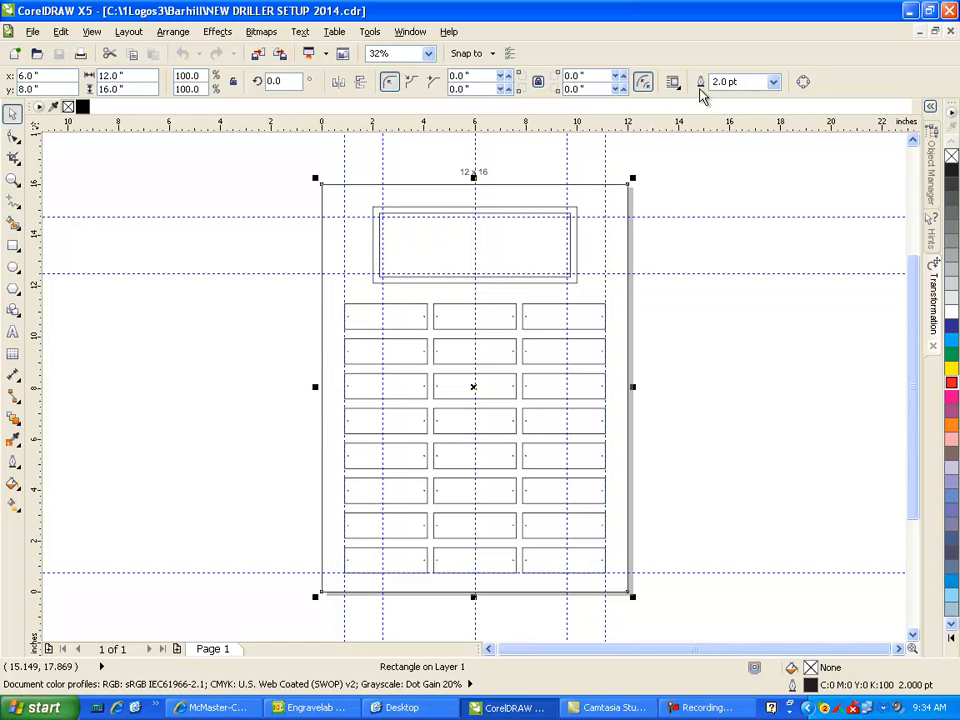
{"action": "left_click", "coordinate": [714, 174]}
{"action": "left_click_drag", "start_coordinate": [292, 151], "coordinate": [763, 606]}
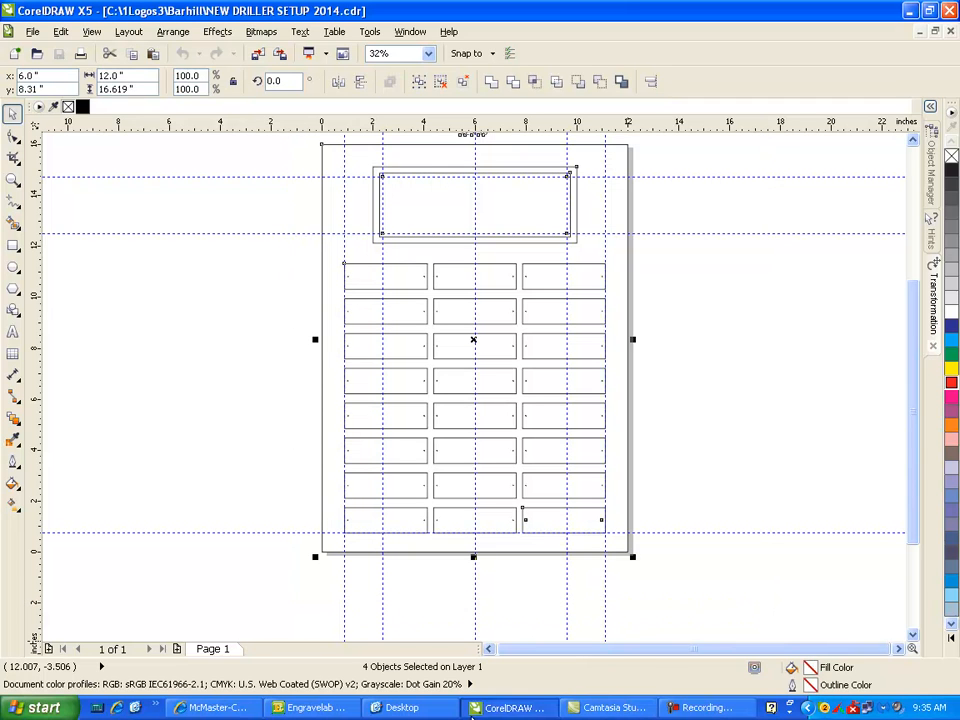
{"action": "left_click", "coordinate": [328, 710]}
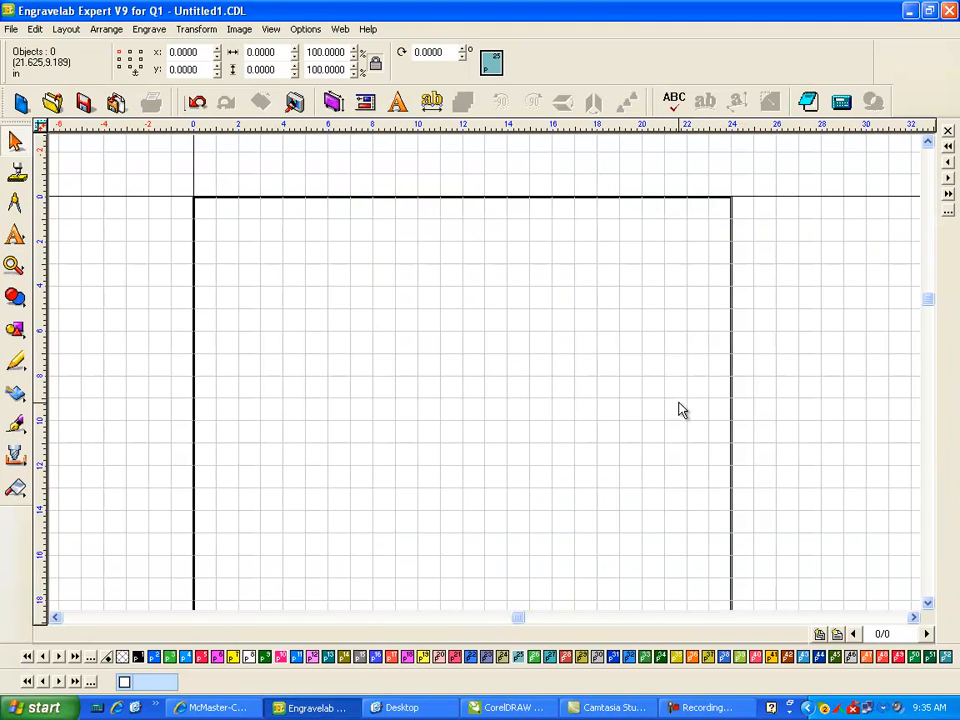
Set the origin of the 24 x 24 inch plate to its upper-left corner.
{"action": "key", "text": "F5"}
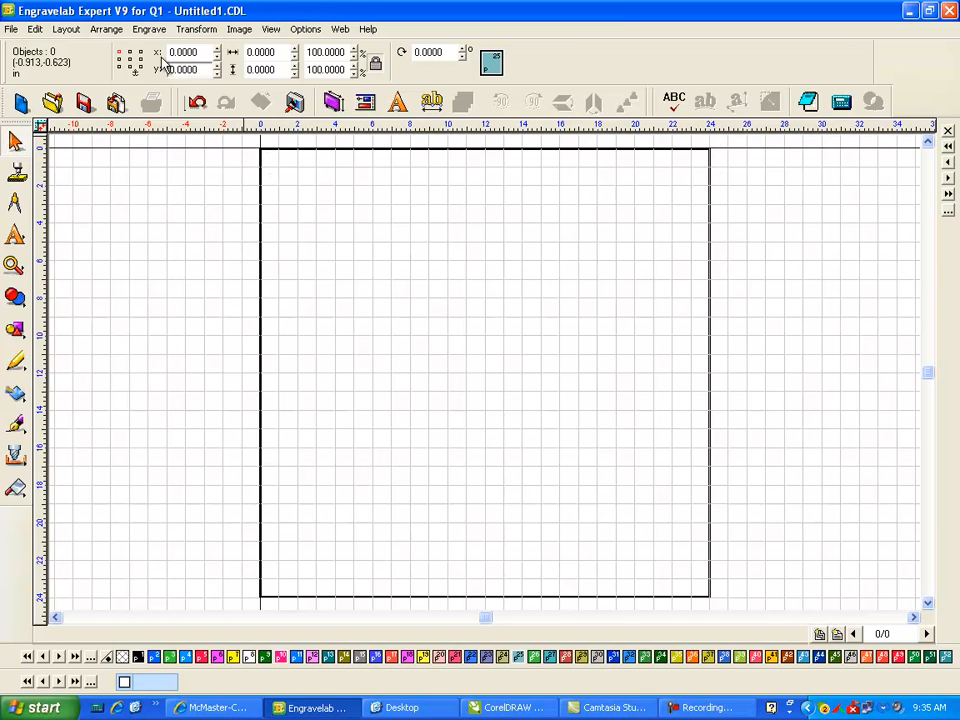
{"action": "left_click", "coordinate": [68, 30]}
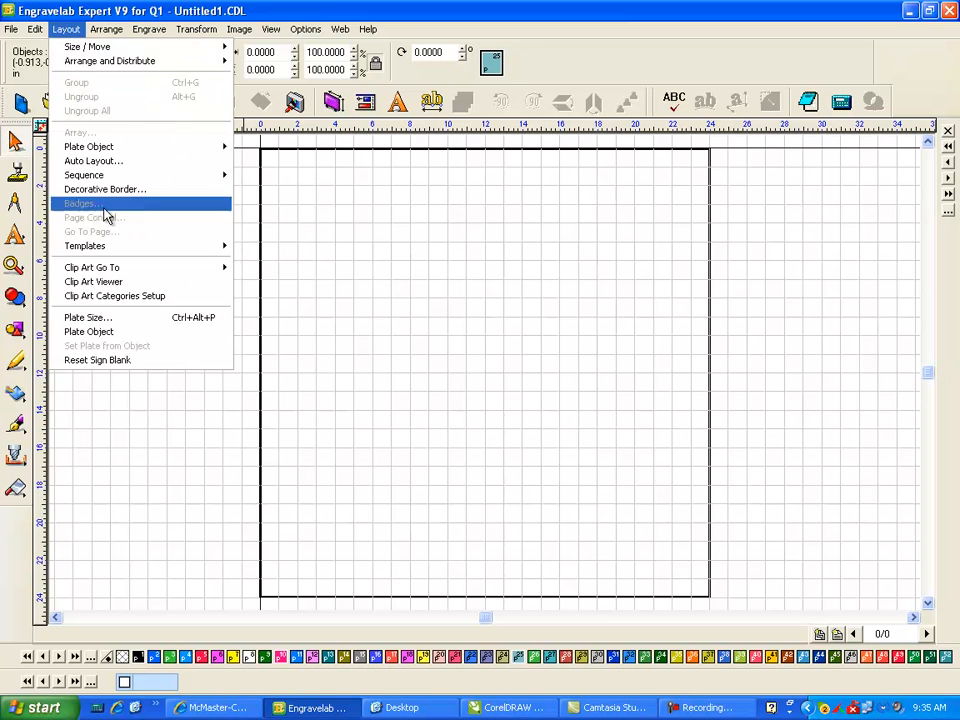
{"action": "left_click", "coordinate": [106, 318]}
{"action": "left_click", "coordinate": [418, 281]}
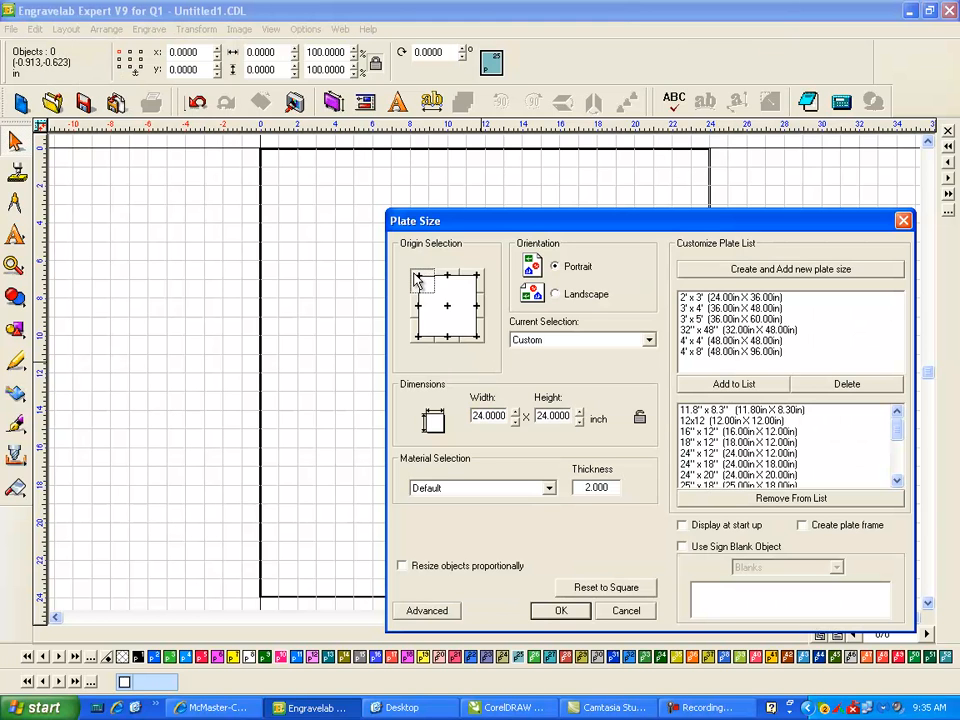
{"action": "left_click", "coordinate": [561, 612]}
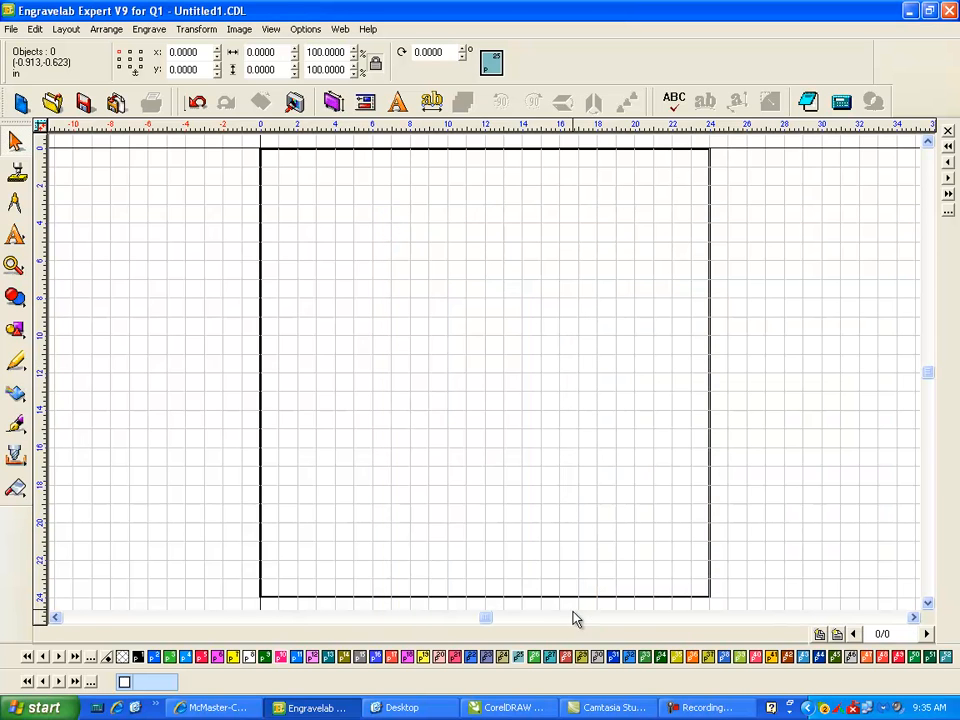
Paste the copied layout onto the plate and delete the "12 x 16" label above it.
{"action": "left_click", "coordinate": [32, 32]}
{"action": "left_click", "coordinate": [75, 171]}
{"action": "left_click", "coordinate": [298, 189]}
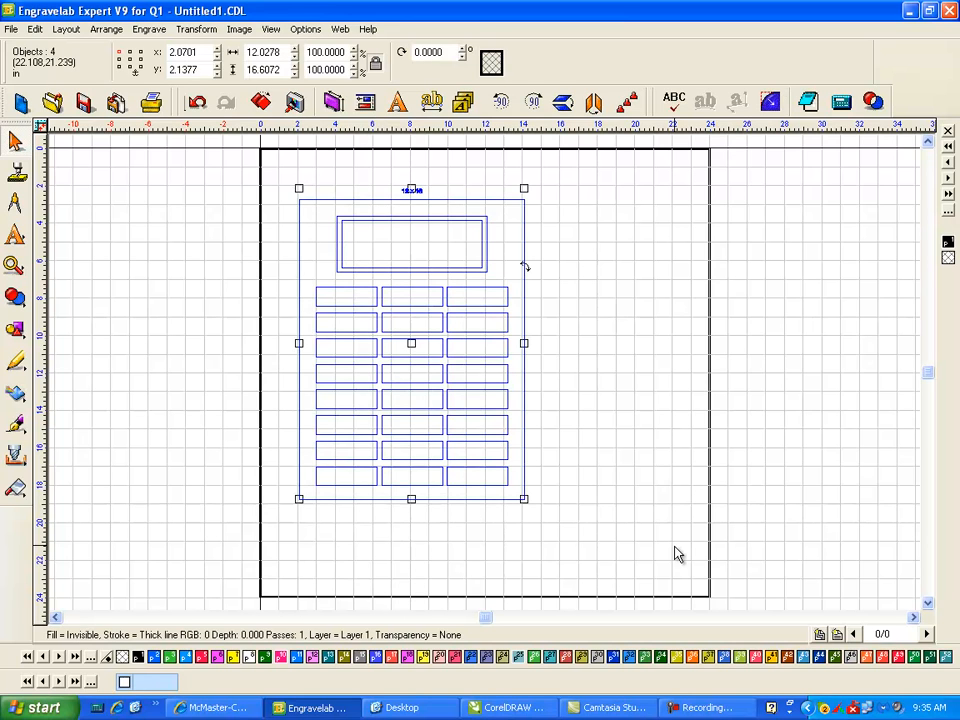
{"action": "mouse_move", "coordinate": [363, 165]}
{"action": "left_mouse_down"}
{"action": "mouse_move", "coordinate": [377, 180]}
{"action": "mouse_move", "coordinate": [499, 214]}
{"action": "left_mouse_up"}
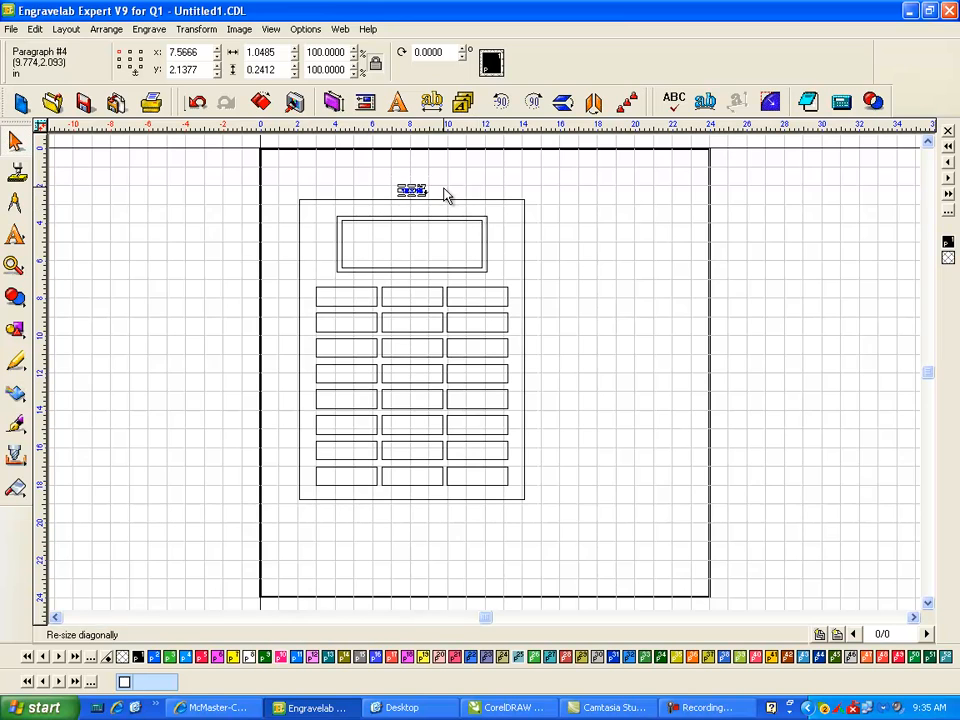
{"action": "key", "text": "Delete"}
Remove the tool-diameter stroke from all pasted objects and fill them with black.
{"action": "left_click_drag", "start_coordinate": [280, 185], "coordinate": [697, 645]}
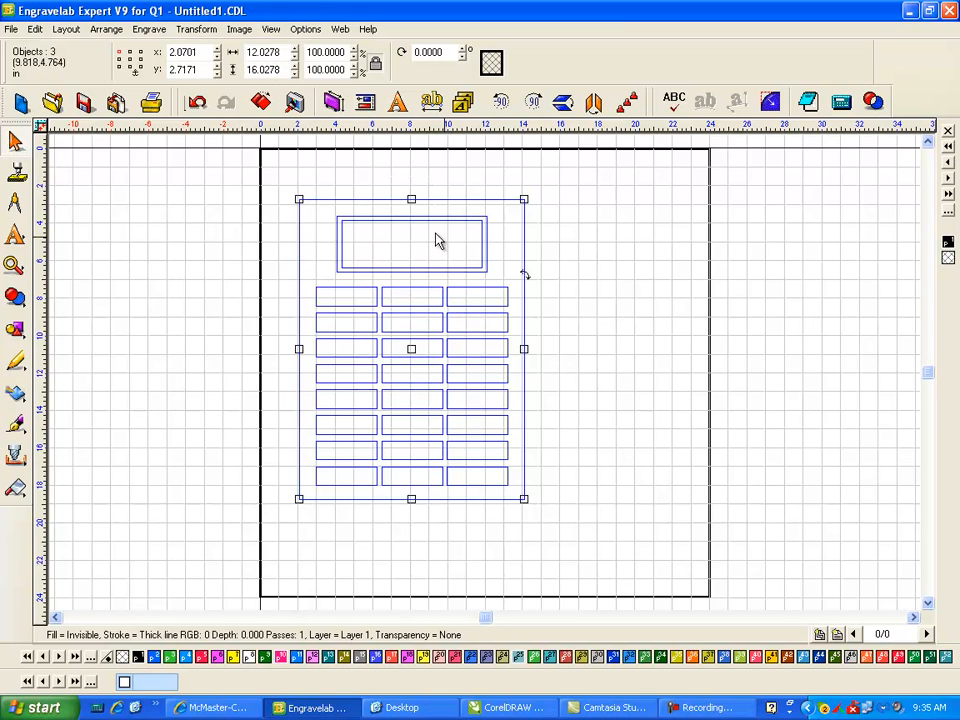
{"action": "left_click", "coordinate": [16, 426]}
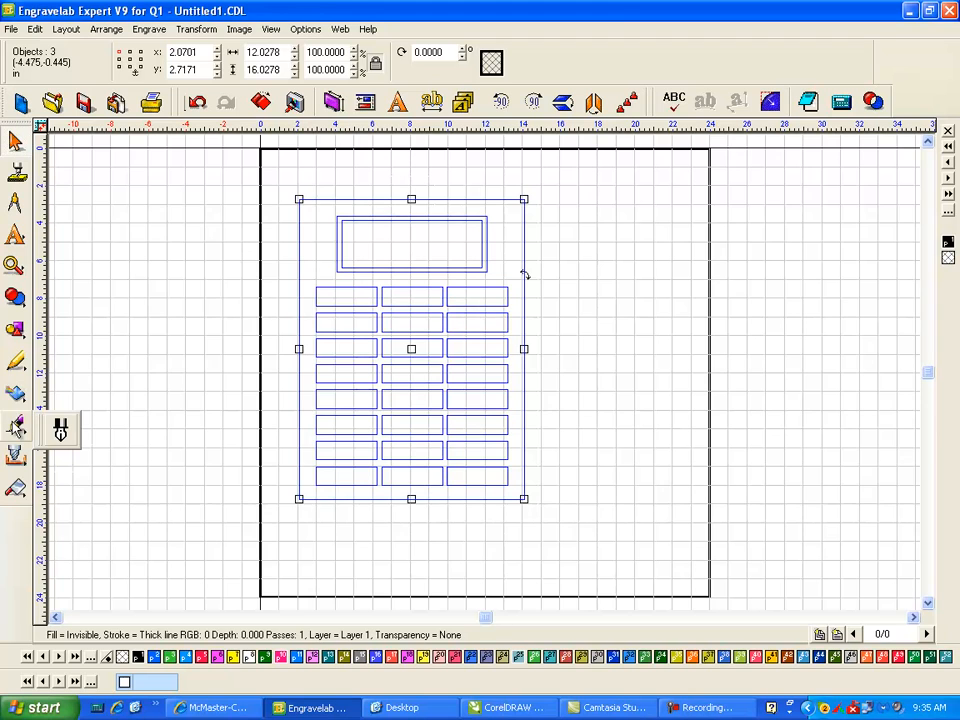
{"action": "left_click", "coordinate": [62, 430]}
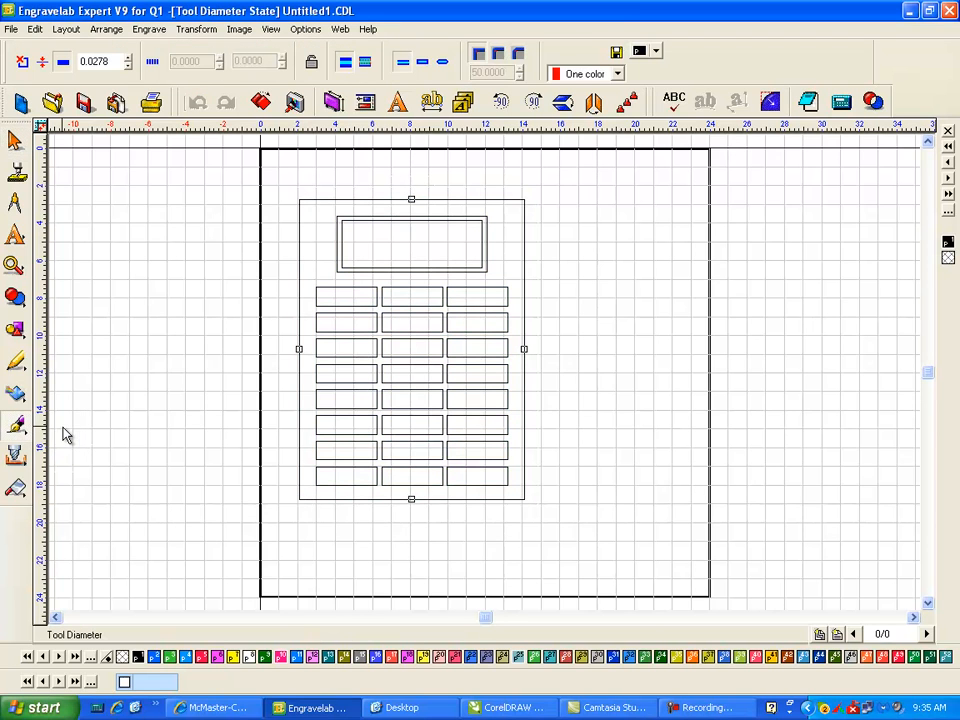
{"action": "left_click", "coordinate": [20, 62]}
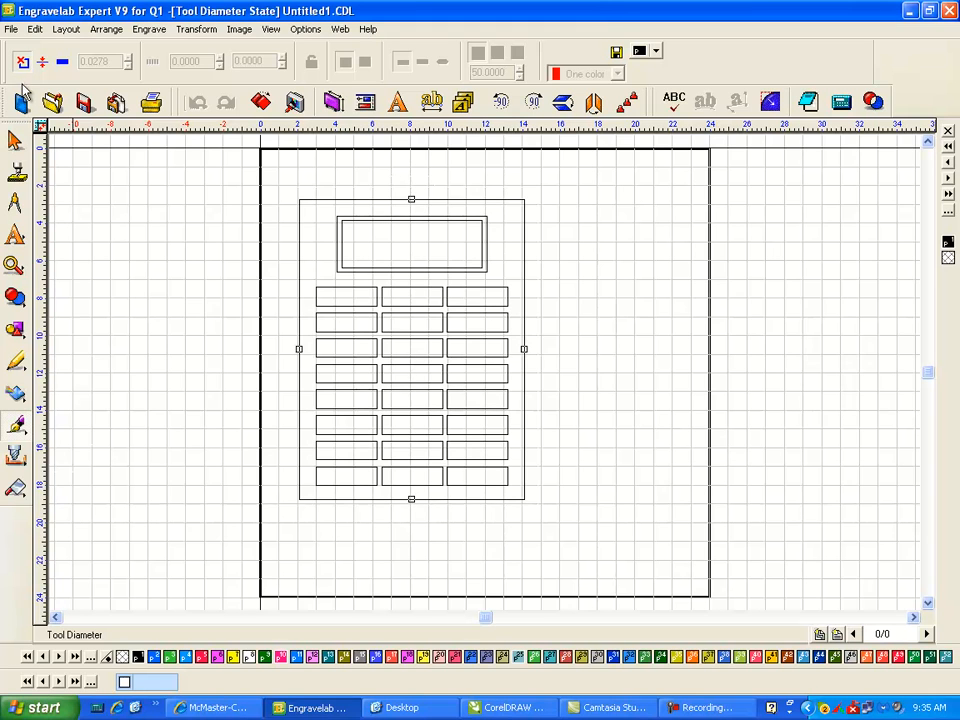
{"action": "left_click_drag", "start_coordinate": [189, 182], "coordinate": [812, 570]}
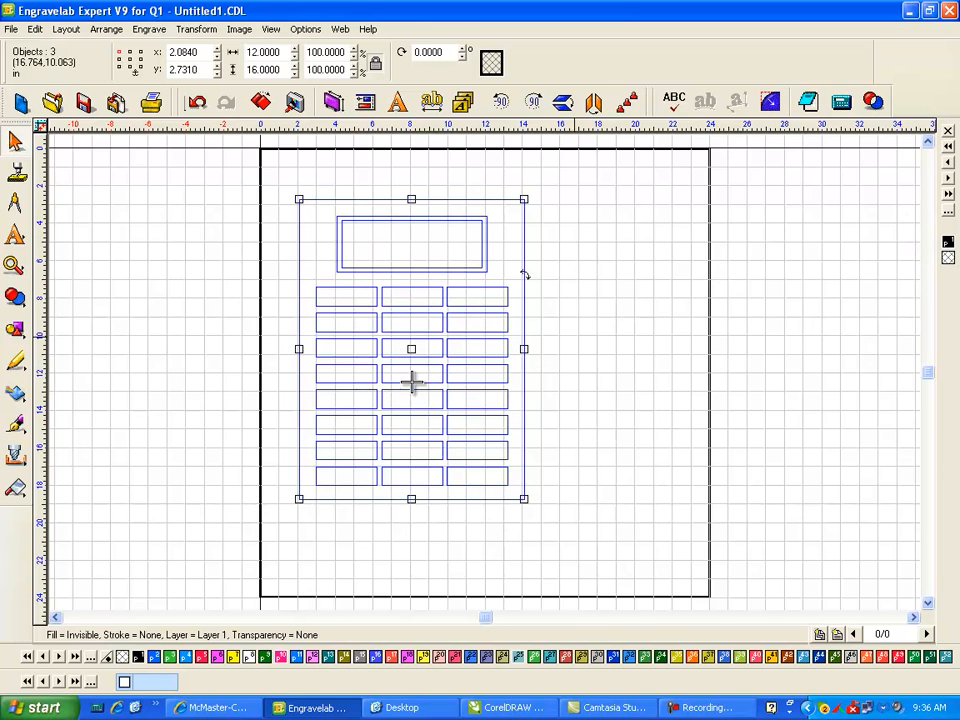
{"action": "left_click", "coordinate": [138, 657]}
Move the whole layout to the plate origin by setting its X and Y position to 0.
{"action": "left_click_drag", "start_coordinate": [229, 172], "coordinate": [618, 531]}
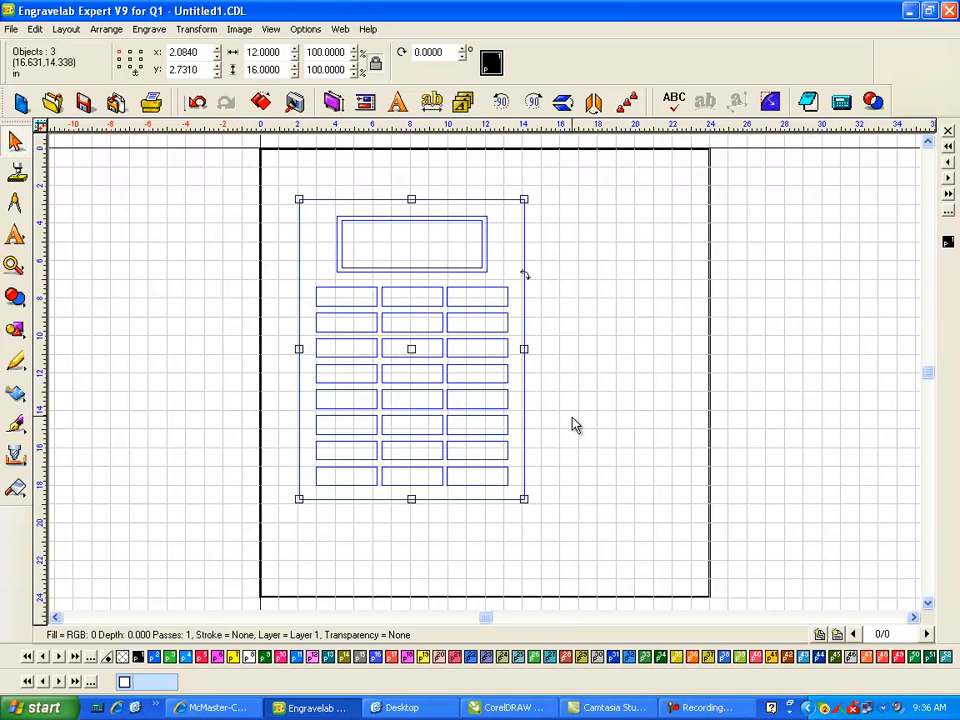
{"action": "double_click", "coordinate": [190, 53]}
{"action": "type", "text": "0"}
{"action": "key", "text": "Return"}
{"action": "double_click", "coordinate": [186, 70]}
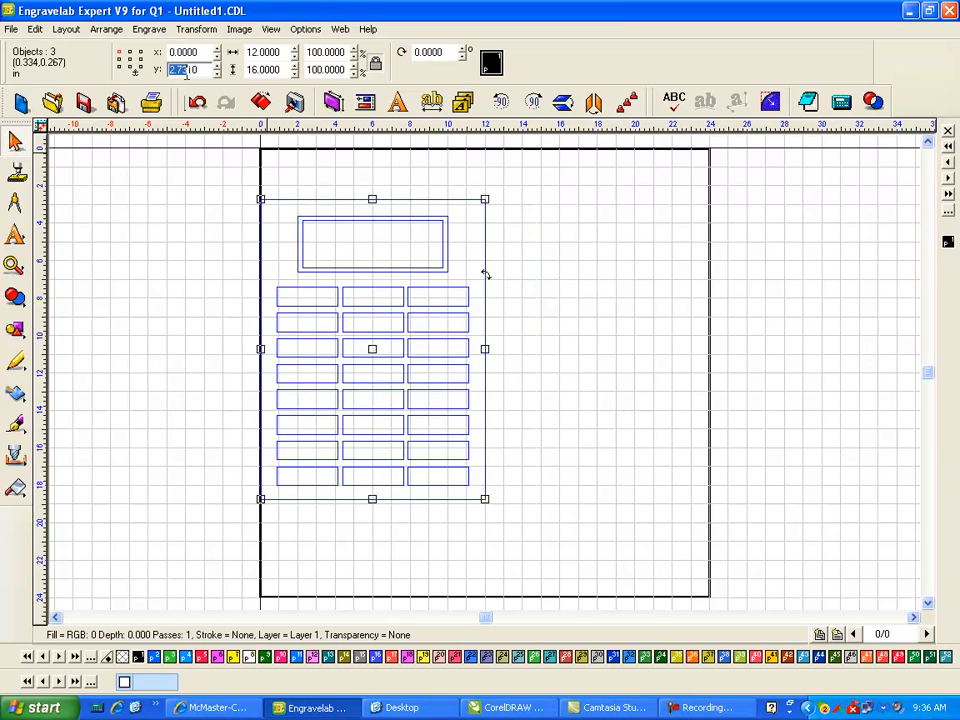
{"action": "type", "text": "0"}
{"action": "key", "text": "Return"}
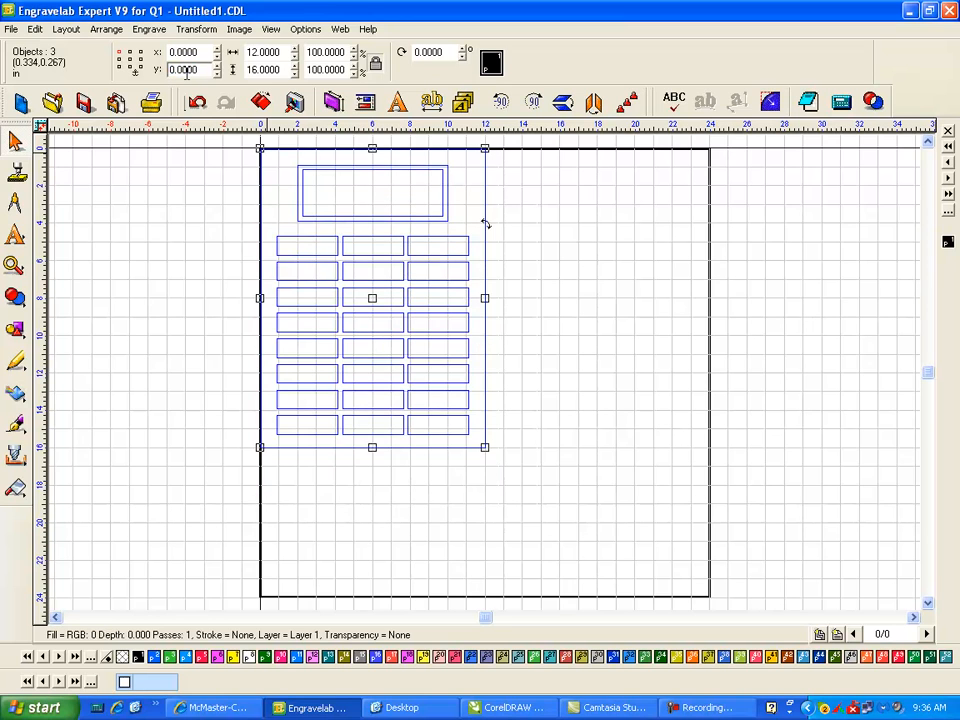
{"action": "left_click", "coordinate": [566, 251]}
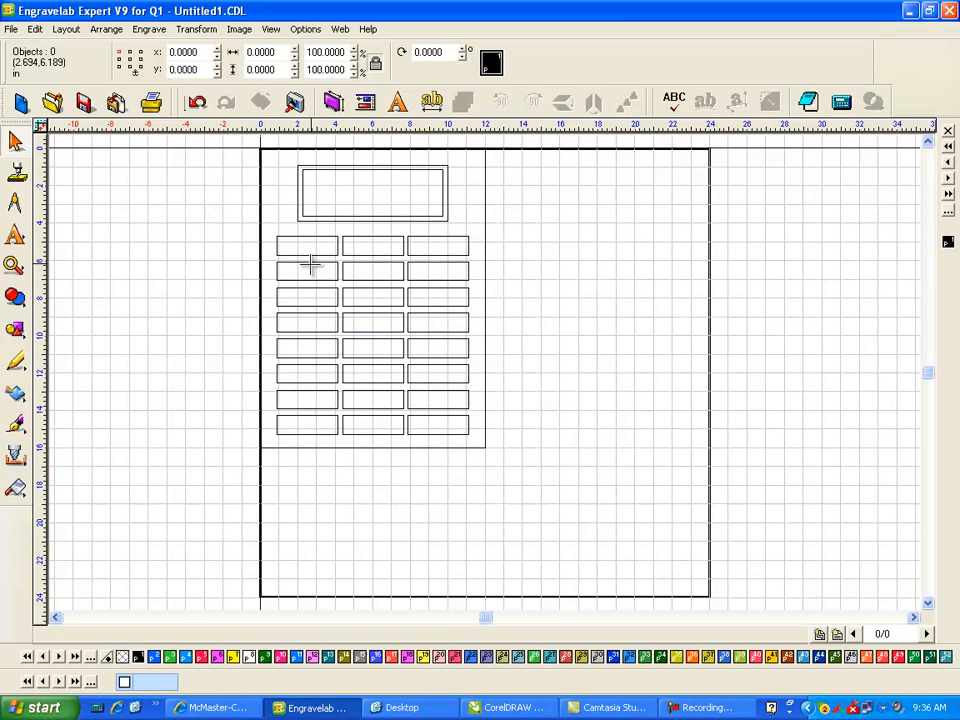
Ungroup all objects of the layout so the small drill holes can be selected individually.
{"action": "left_click_drag", "start_coordinate": [203, 195], "coordinate": [298, 552]}
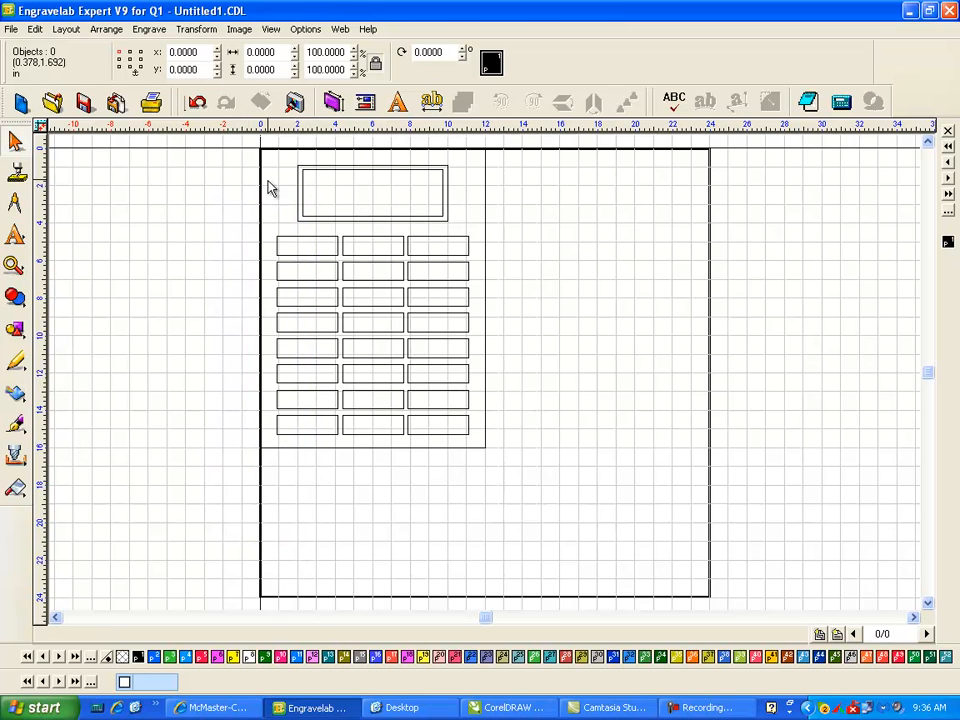
{"action": "left_click", "coordinate": [301, 177]}
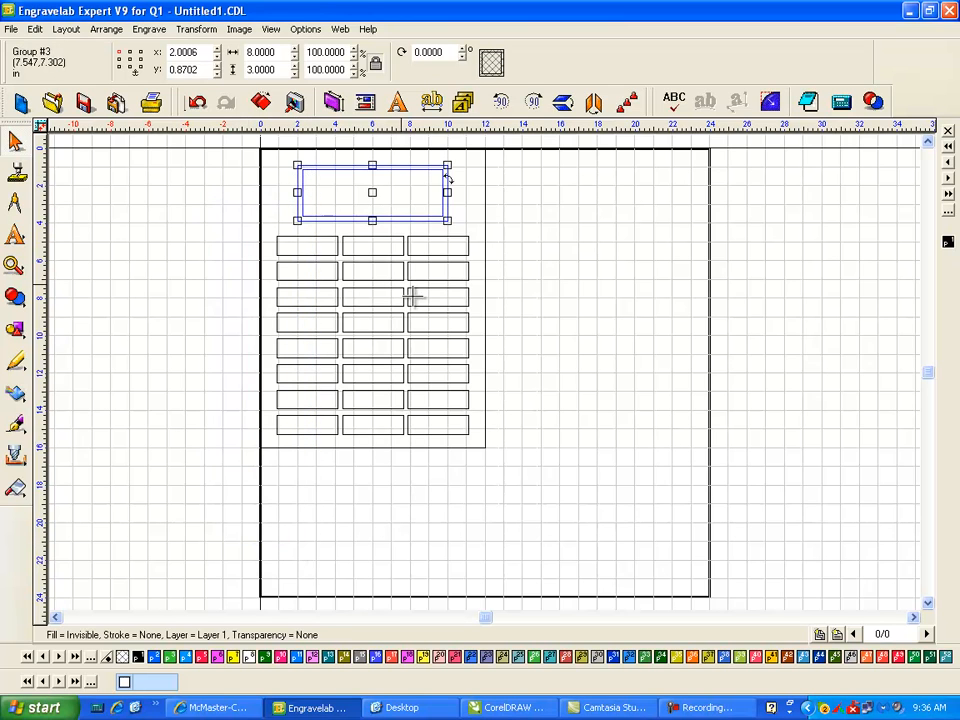
{"action": "left_click", "coordinate": [279, 241]}
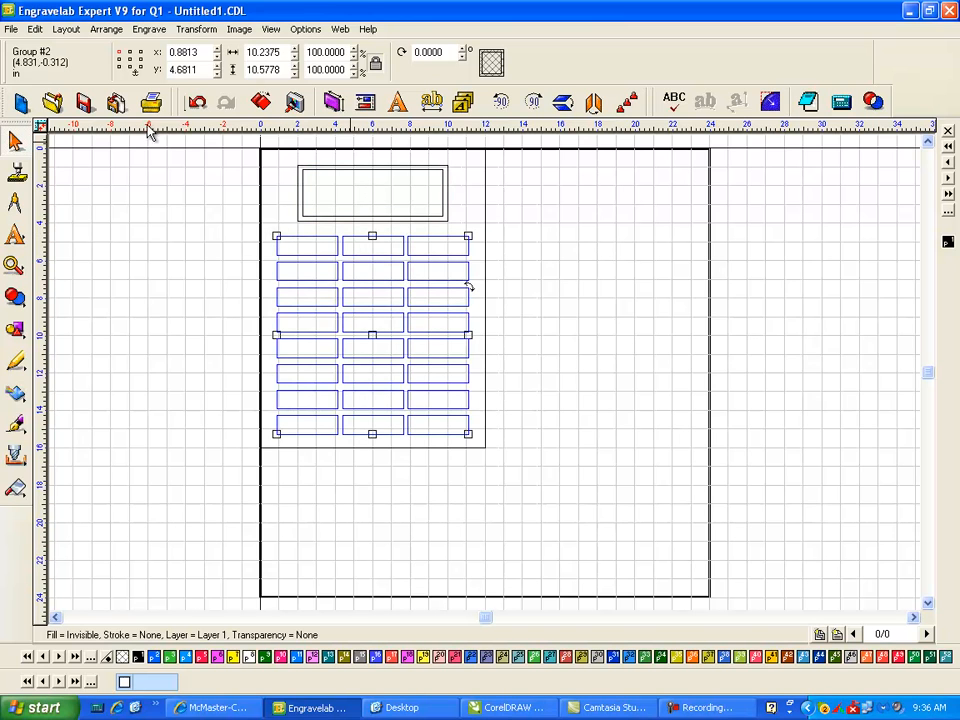
{"action": "left_click_drag", "start_coordinate": [230, 141], "coordinate": [582, 496]}
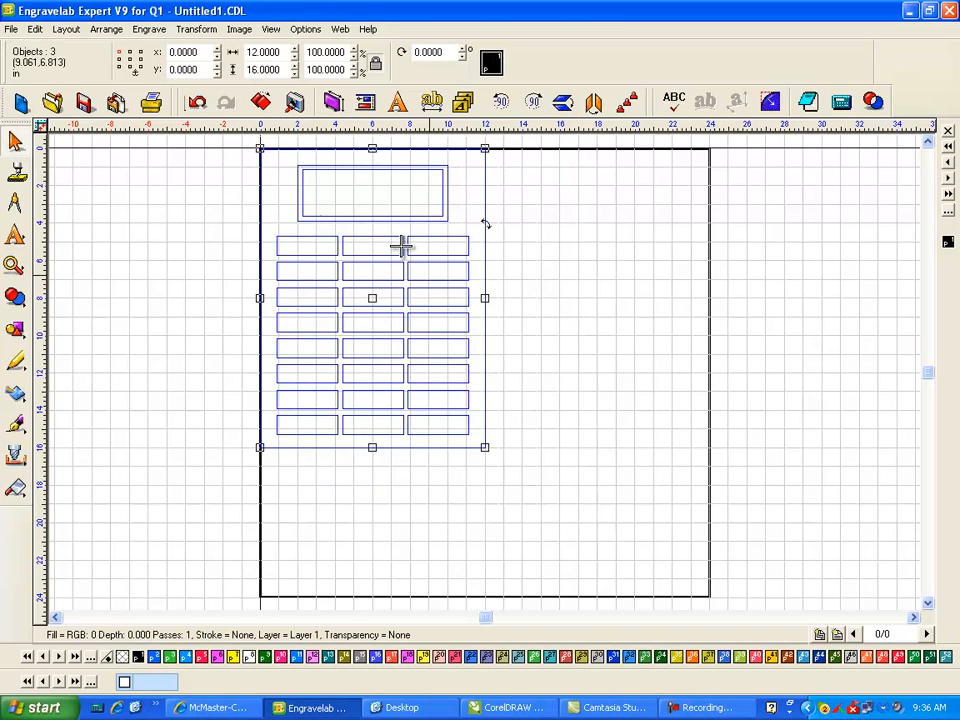
{"action": "left_click", "coordinate": [104, 31]}
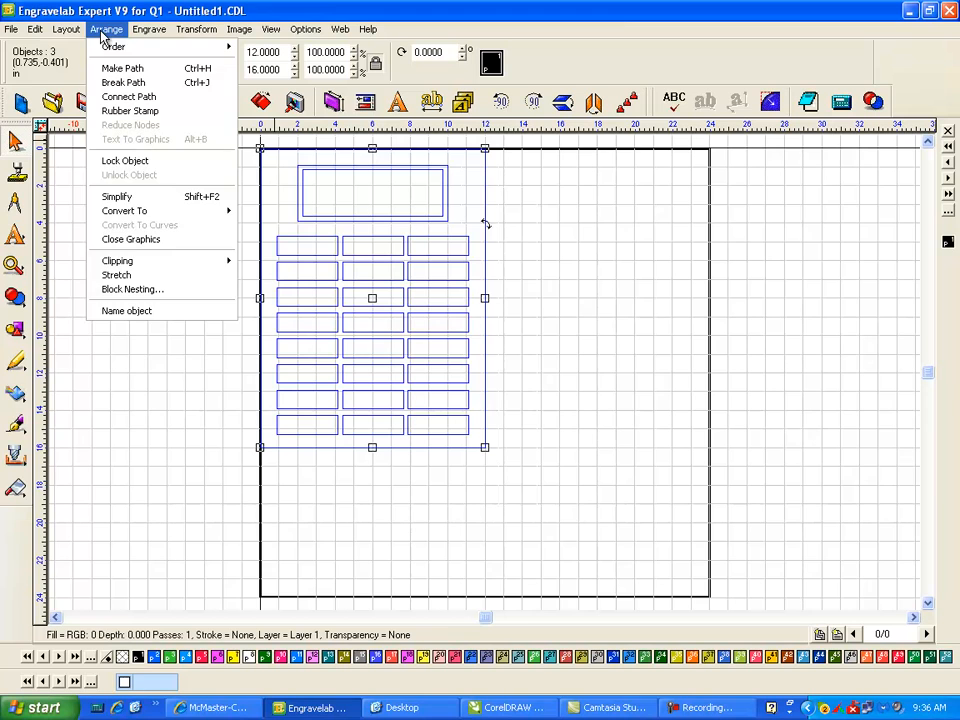
{"action": "mouse_move", "coordinate": [76, 31]}
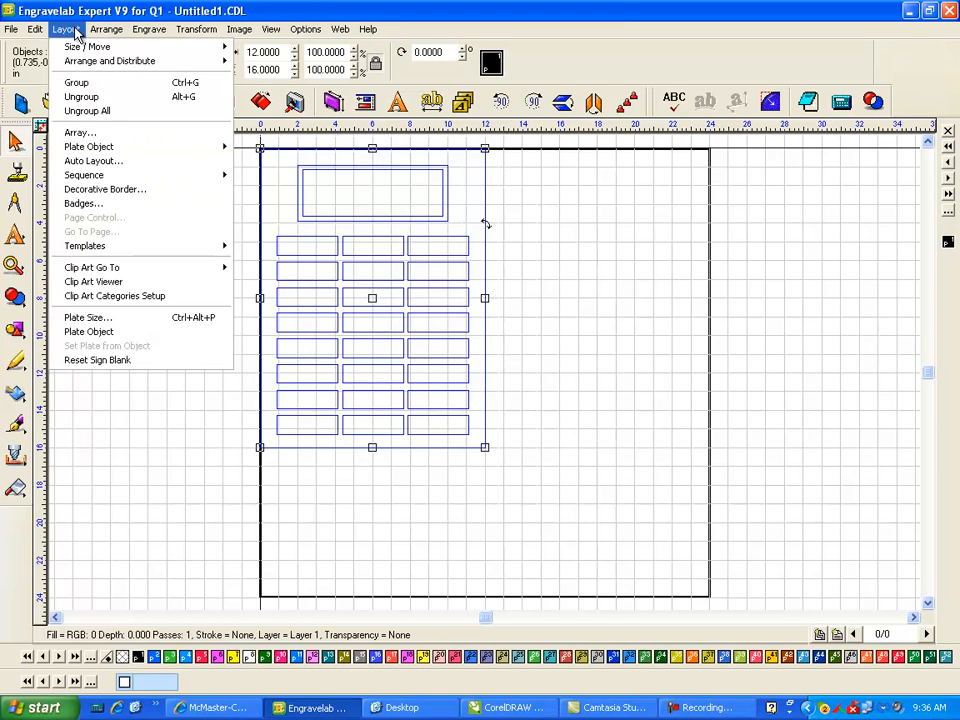
{"action": "left_click", "coordinate": [96, 111]}
{"action": "left_click", "coordinate": [542, 259]}
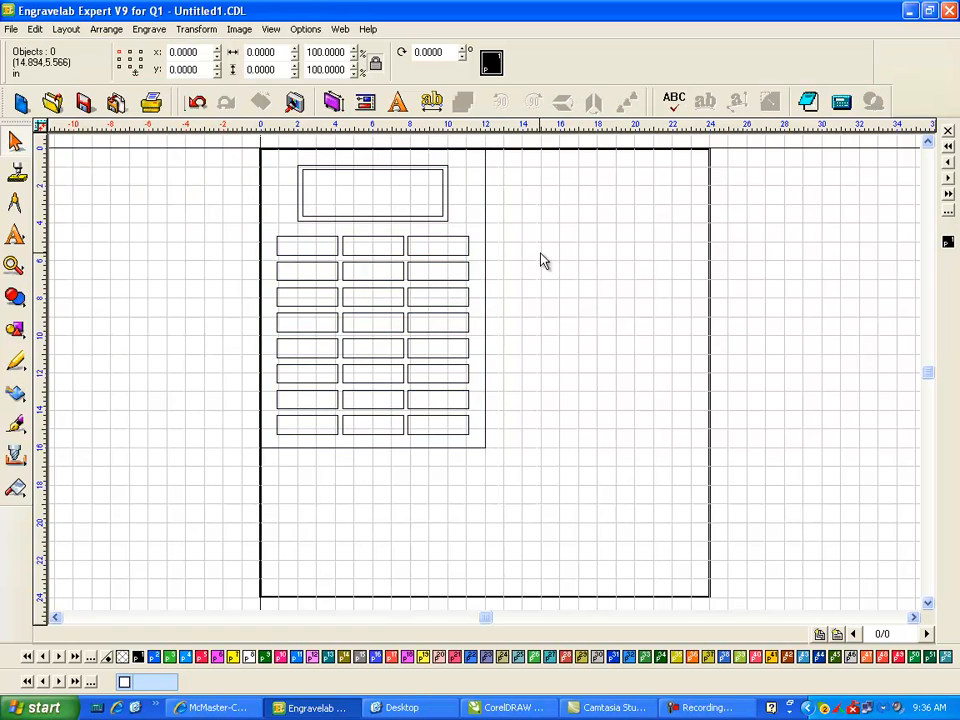
Select the column of drill holes along the left edge of the first plate column and examine them up close.
{"action": "left_click_drag", "start_coordinate": [236, 201], "coordinate": [297, 515]}
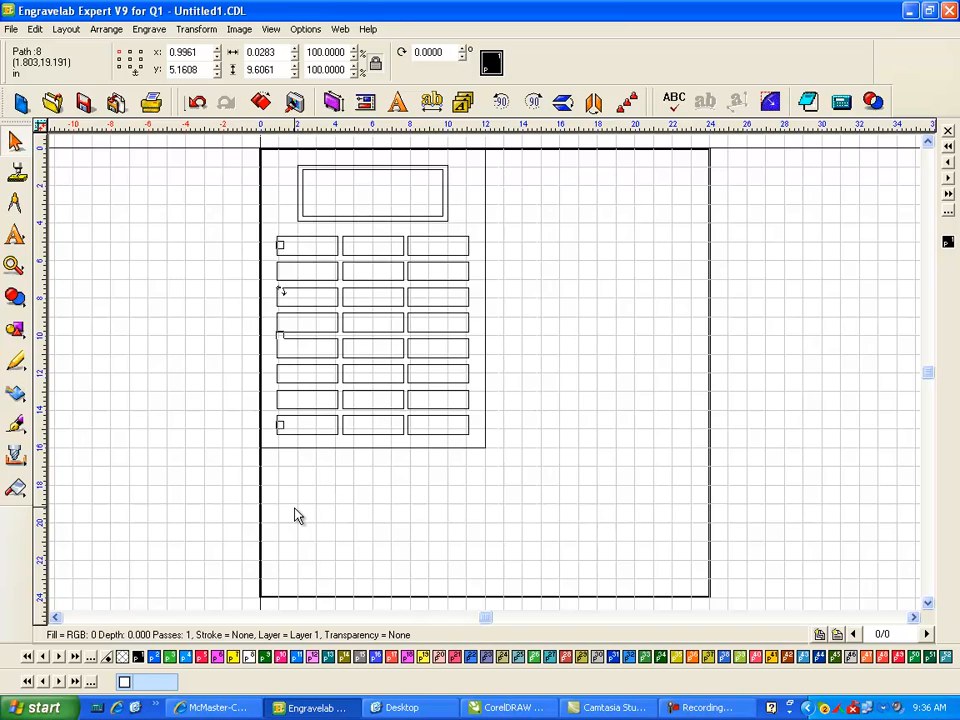
{"action": "left_click", "coordinate": [14, 265]}
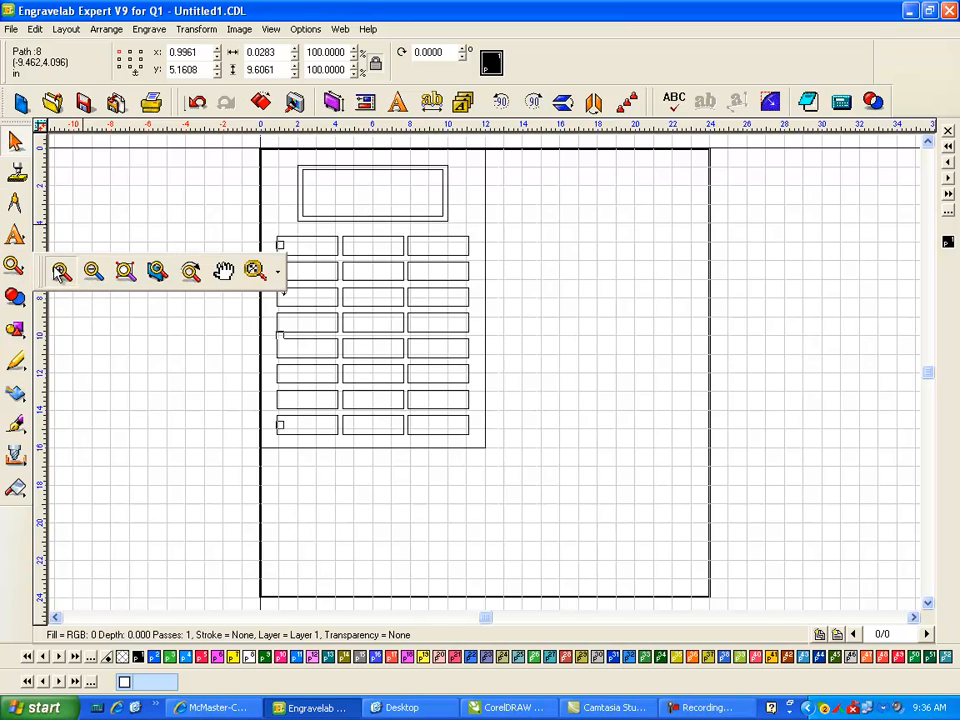
{"action": "left_click", "coordinate": [60, 272]}
{"action": "left_click_drag", "start_coordinate": [261, 231], "coordinate": [328, 294]}
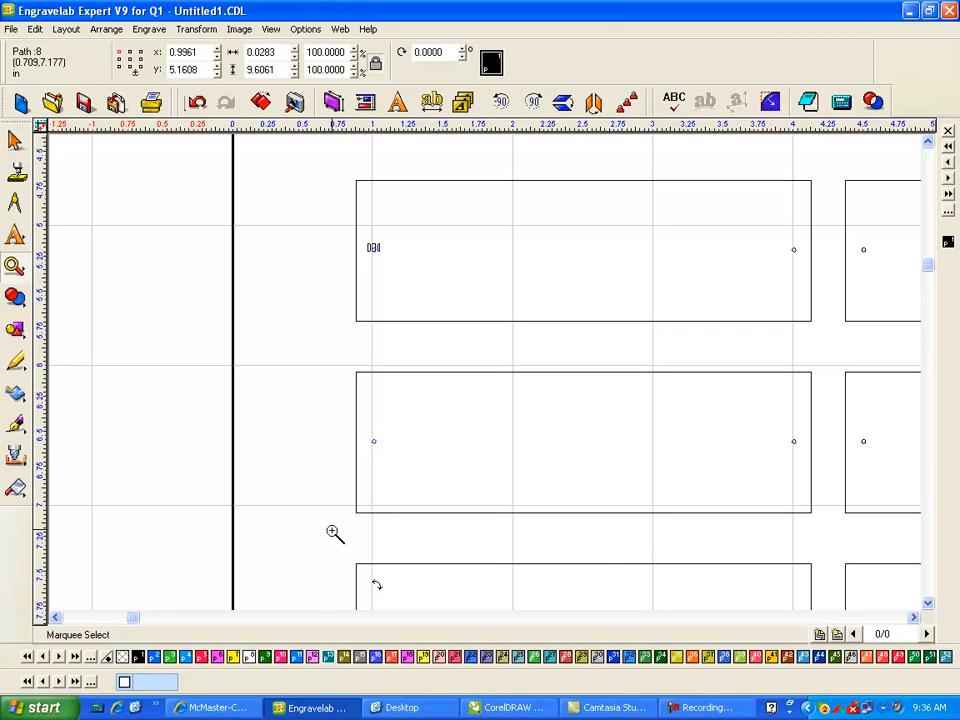
{"action": "right_click", "coordinate": [599, 569]}
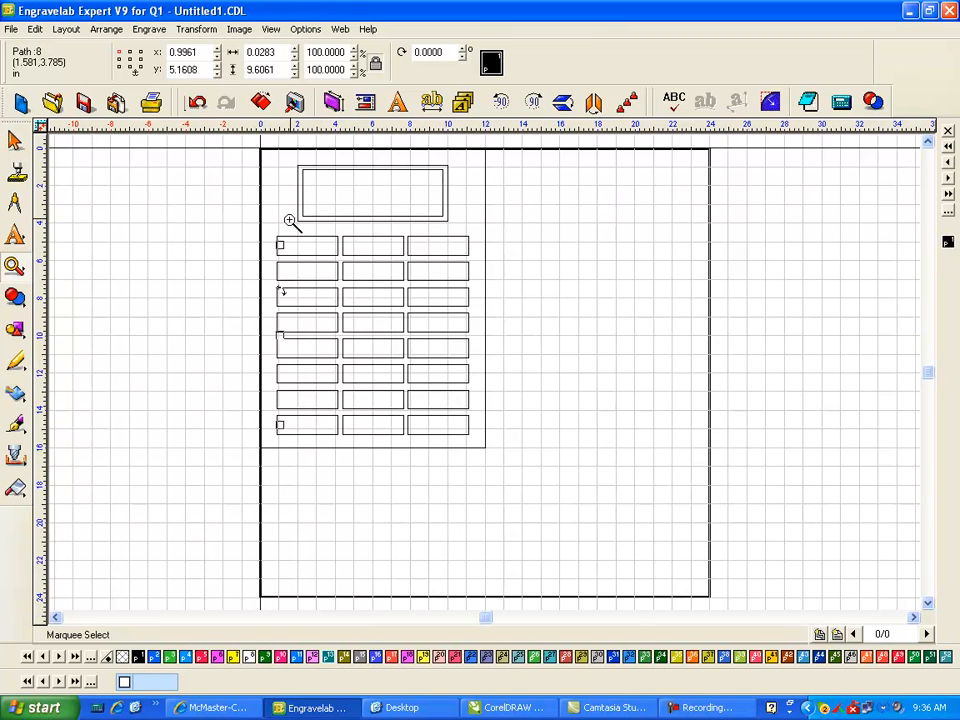
{"action": "left_click", "coordinate": [14, 142]}
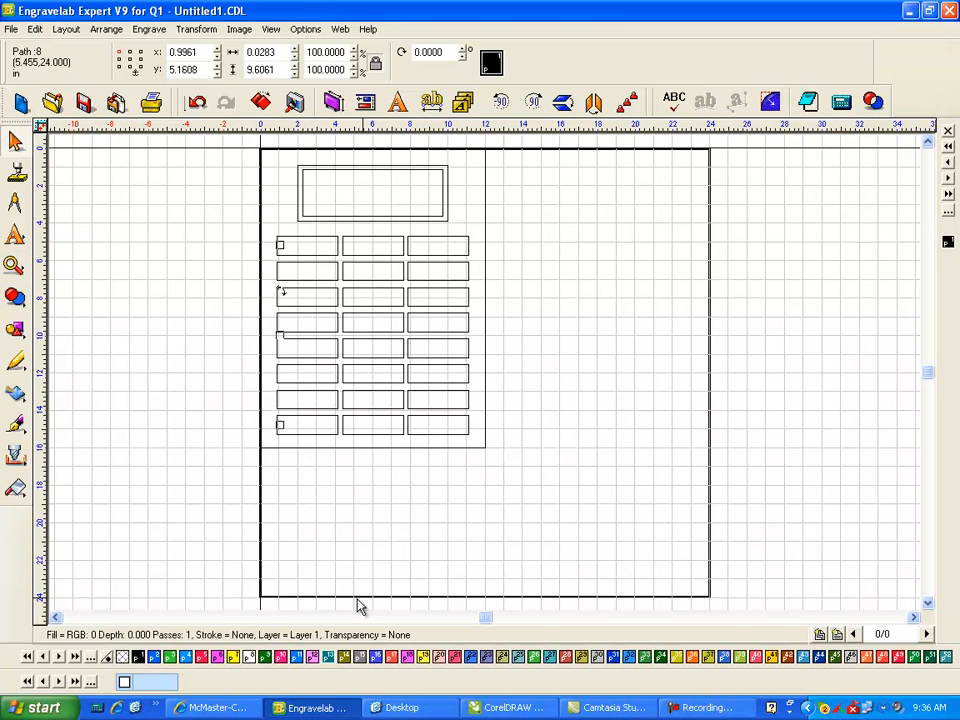
Fill the drill holes between the plate columns and along the third column's outer edge with palette colour 13.
{"action": "mouse_move", "coordinate": [299, 476]}
{"action": "left_mouse_down"}
{"action": "mouse_move", "coordinate": [364, 371]}
{"action": "mouse_move", "coordinate": [371, 224]}
{"action": "mouse_move", "coordinate": [375, 232]}
{"action": "left_mouse_up"}
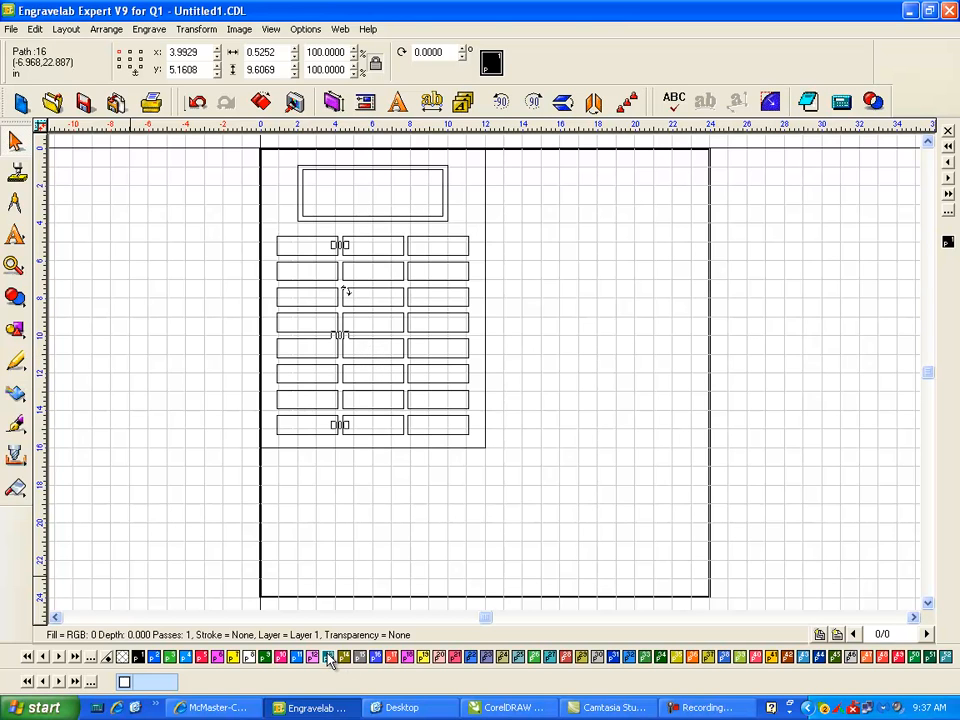
{"action": "left_click_drag", "start_coordinate": [386, 475], "coordinate": [445, 232]}
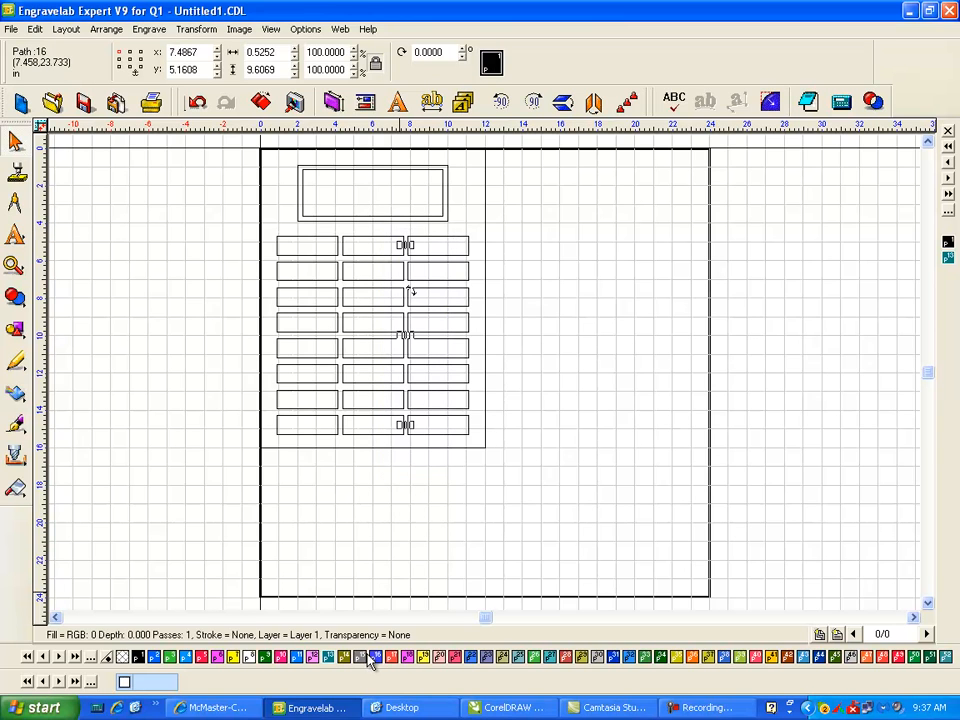
{"action": "left_click", "coordinate": [331, 660]}
{"action": "left_click_drag", "start_coordinate": [448, 483], "coordinate": [536, 223]}
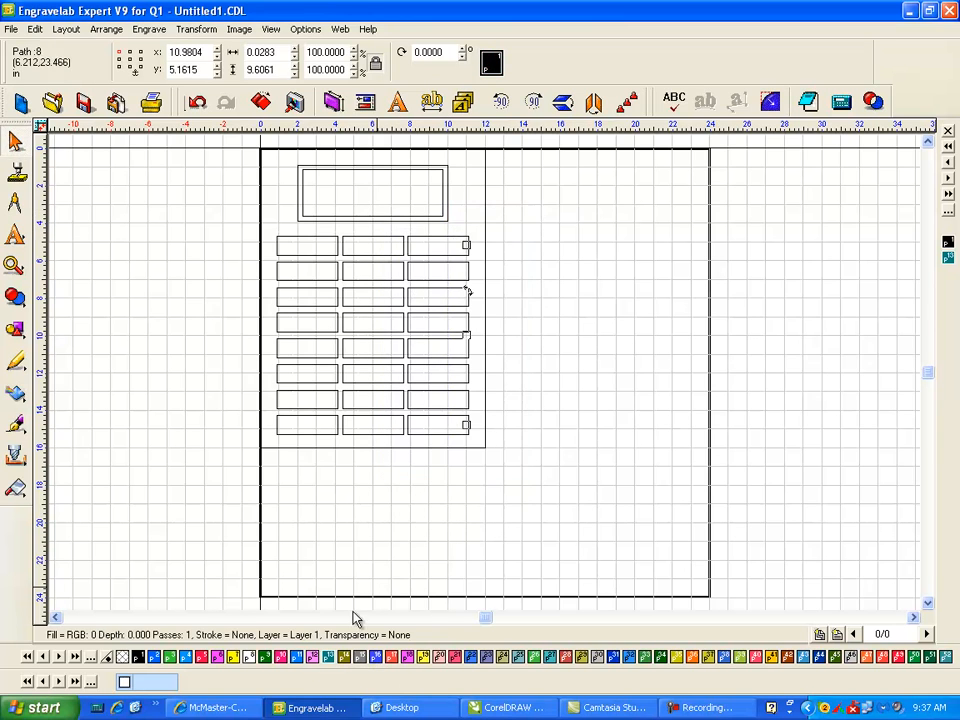
{"action": "left_click", "coordinate": [331, 660]}
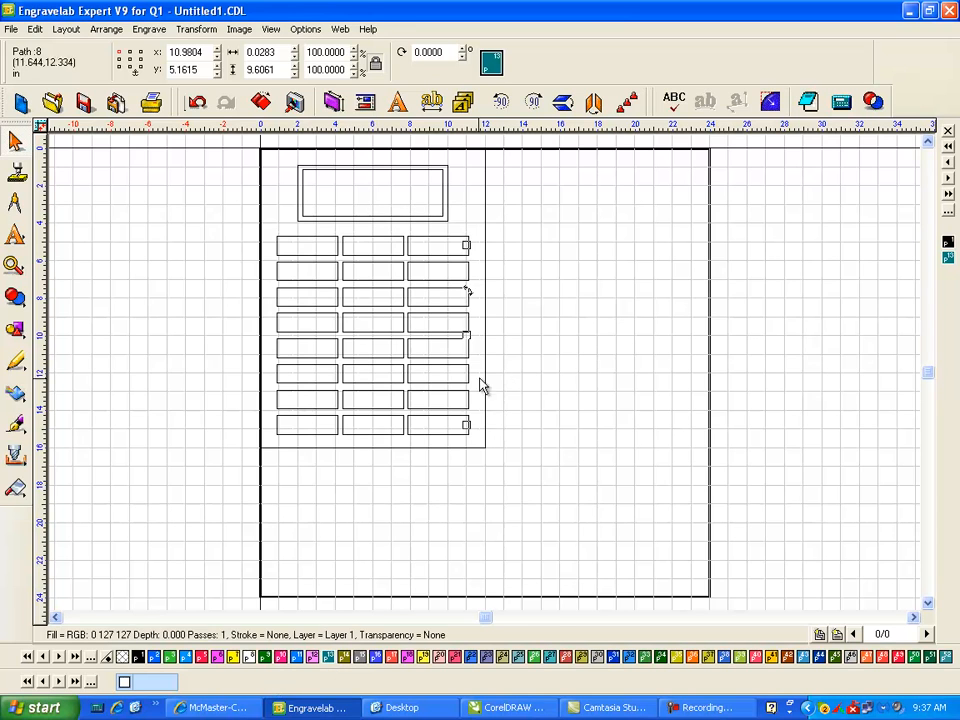
Fill the drill holes at both ends of the large header plate with palette colour 13.
{"action": "left_click", "coordinate": [557, 326]}
{"action": "left_click_drag", "start_coordinate": [247, 150], "coordinate": [330, 240]}
{"action": "left_click", "coordinate": [326, 659]}
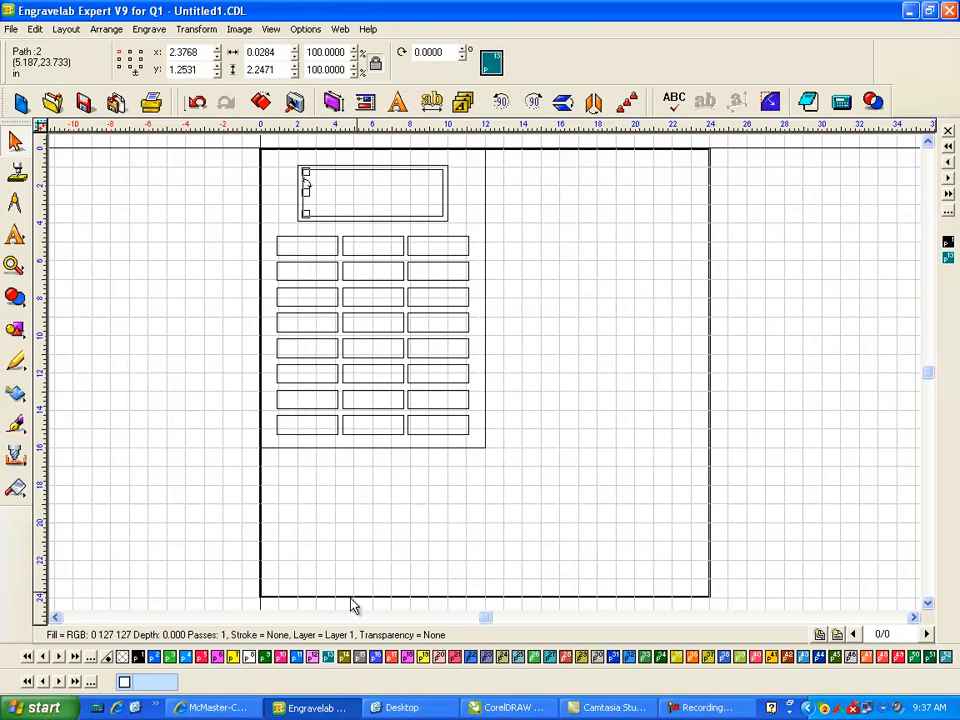
{"action": "left_click_drag", "start_coordinate": [513, 152], "coordinate": [419, 241]}
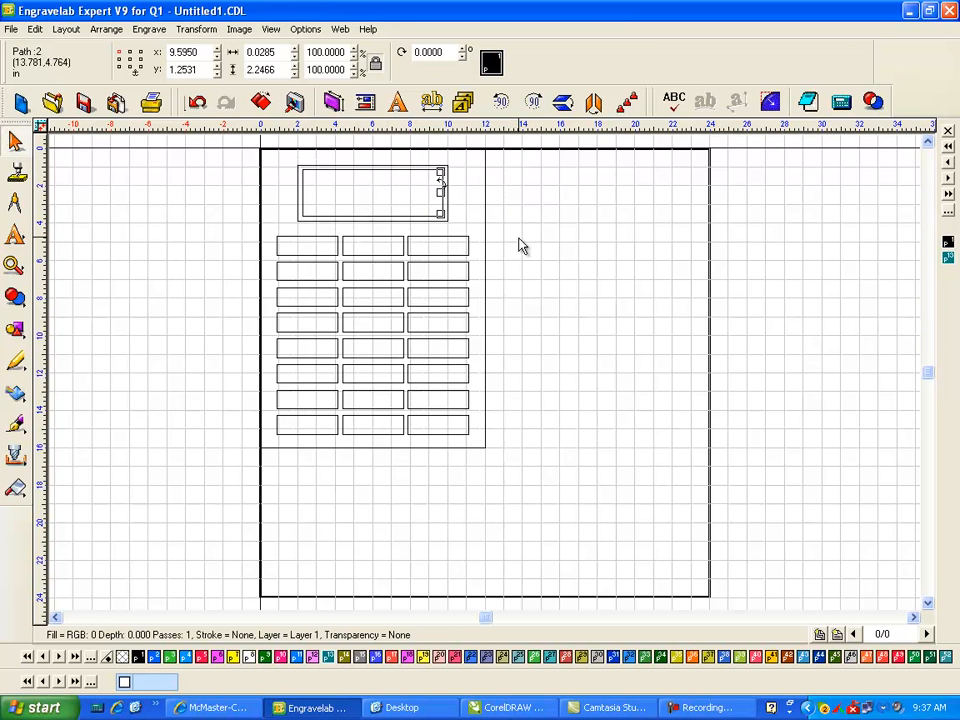
{"action": "left_click", "coordinate": [327, 658]}
{"action": "left_click", "coordinate": [540, 479]}
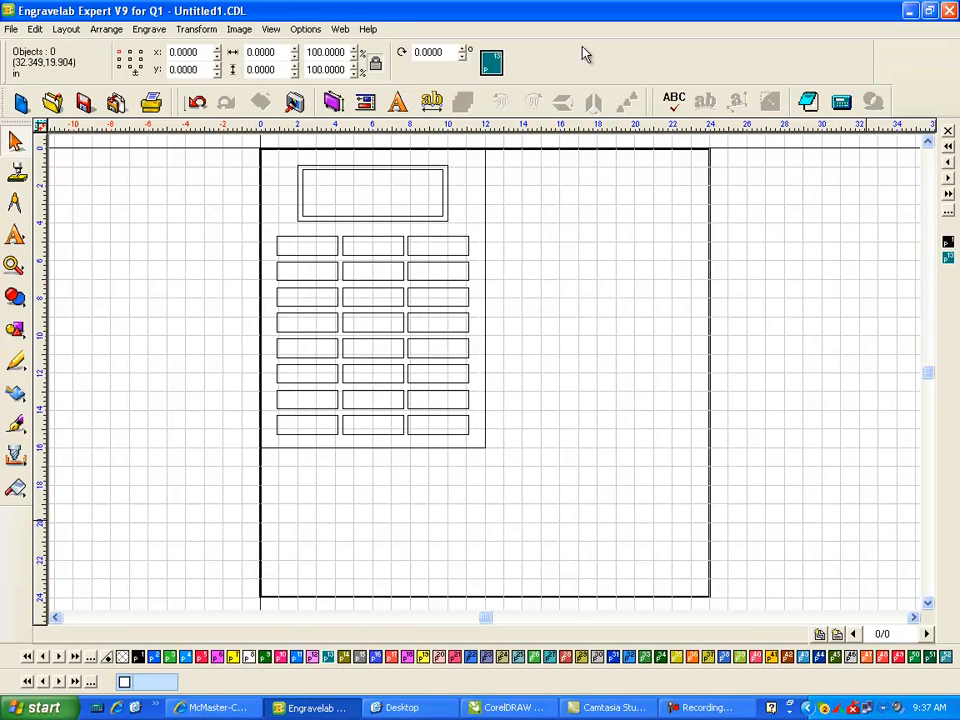
Isolate the colour 13 objects and select them all to check whether every drill hole has been recoloured.
{"action": "left_click", "coordinate": [485, 193]}
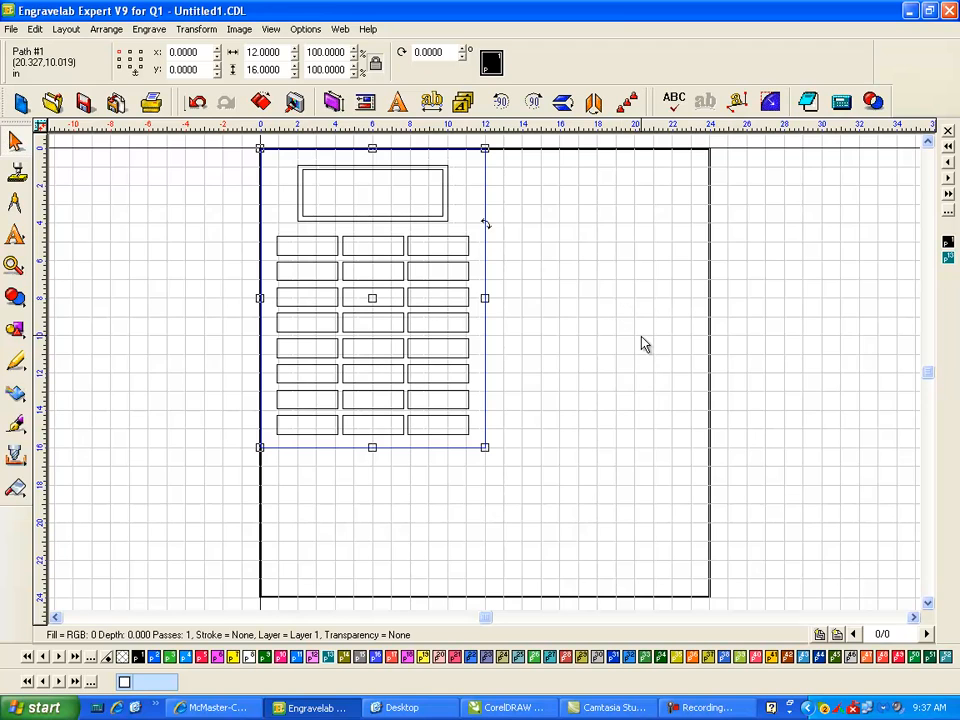
{"action": "left_click", "coordinate": [948, 260]}
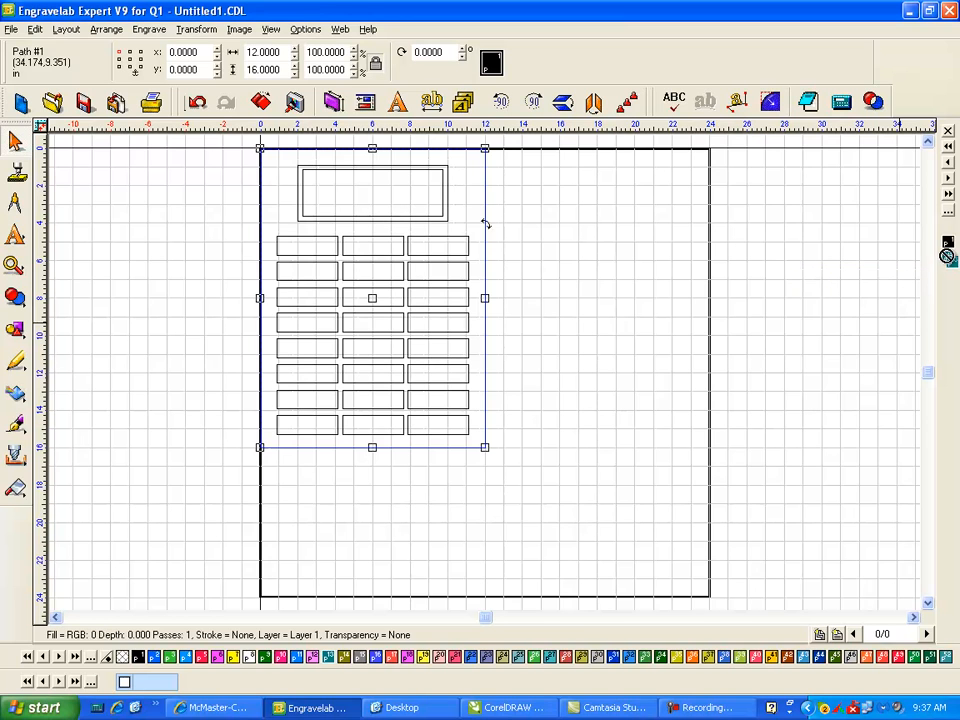
{"action": "left_click", "coordinate": [692, 287]}
{"action": "left_click_drag", "start_coordinate": [86, 533], "coordinate": [604, 156]}
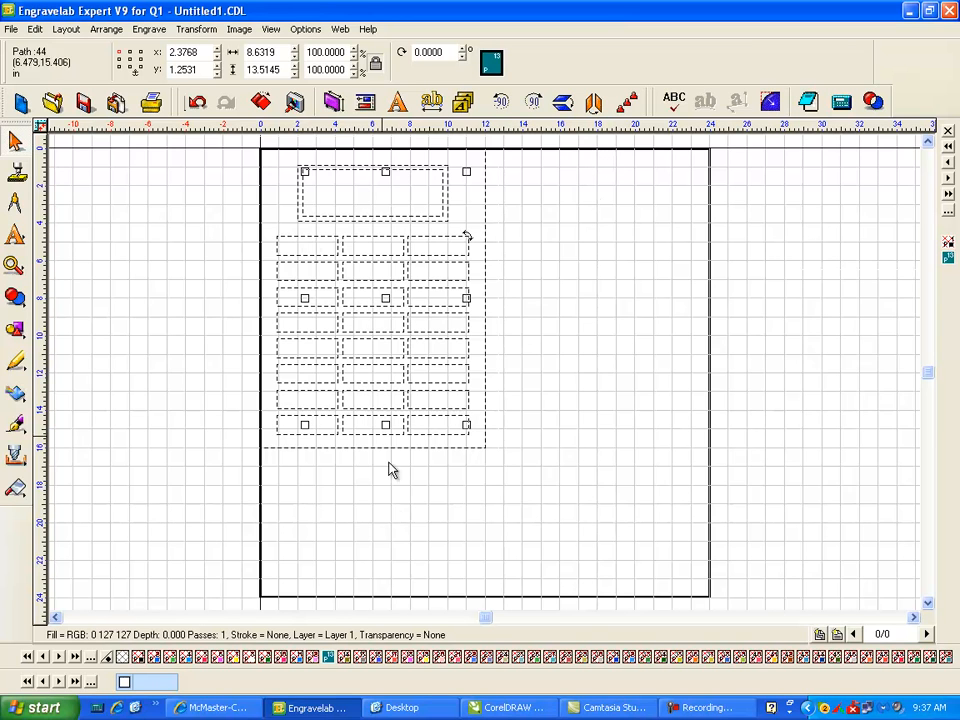
{"action": "left_click_drag", "start_coordinate": [234, 500], "coordinate": [588, 150]}
{"action": "left_click", "coordinate": [702, 371]}
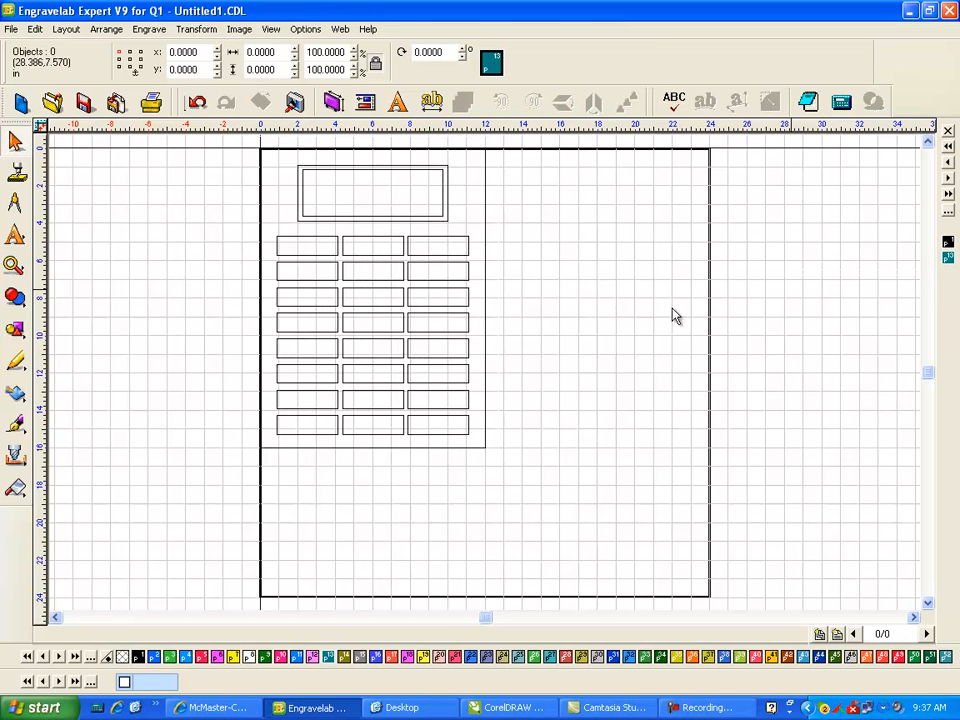
Fill the drill holes along the first plate column's outer edge with palette colour 13.
{"action": "left_click_drag", "start_coordinate": [174, 505], "coordinate": [322, 243]}
{"action": "left_click_drag", "start_coordinate": [310, 222], "coordinate": [310, 222]}
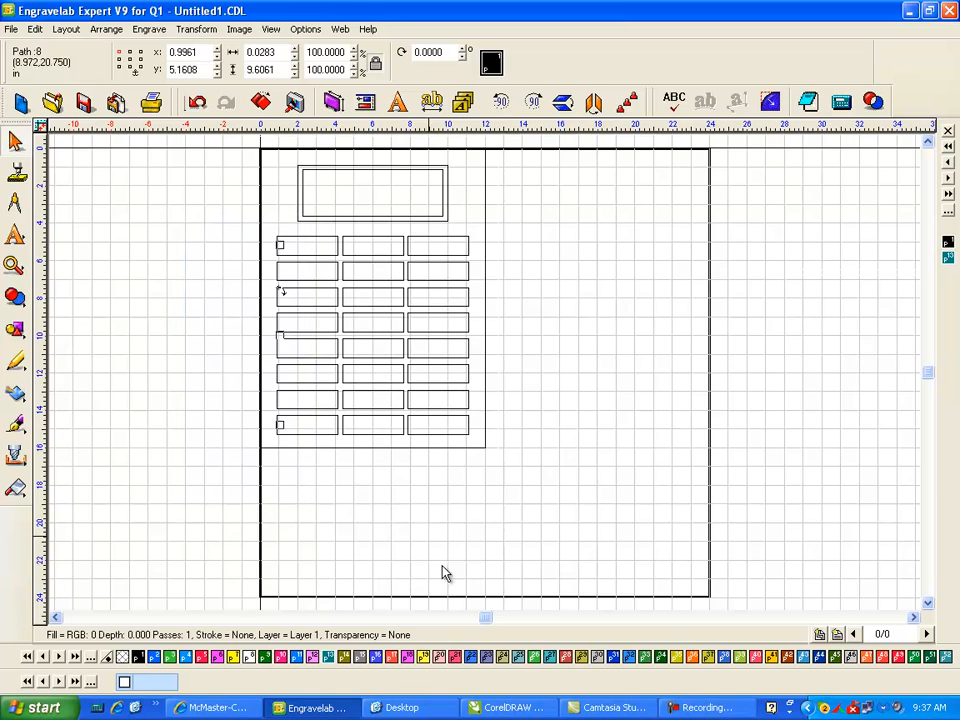
{"action": "left_click", "coordinate": [327, 658]}
{"action": "key", "text": "Delete"}
Isolate the colour 13 objects and select all drill holes across the layout.
{"action": "left_click_drag", "start_coordinate": [161, 526], "coordinate": [615, 362]}
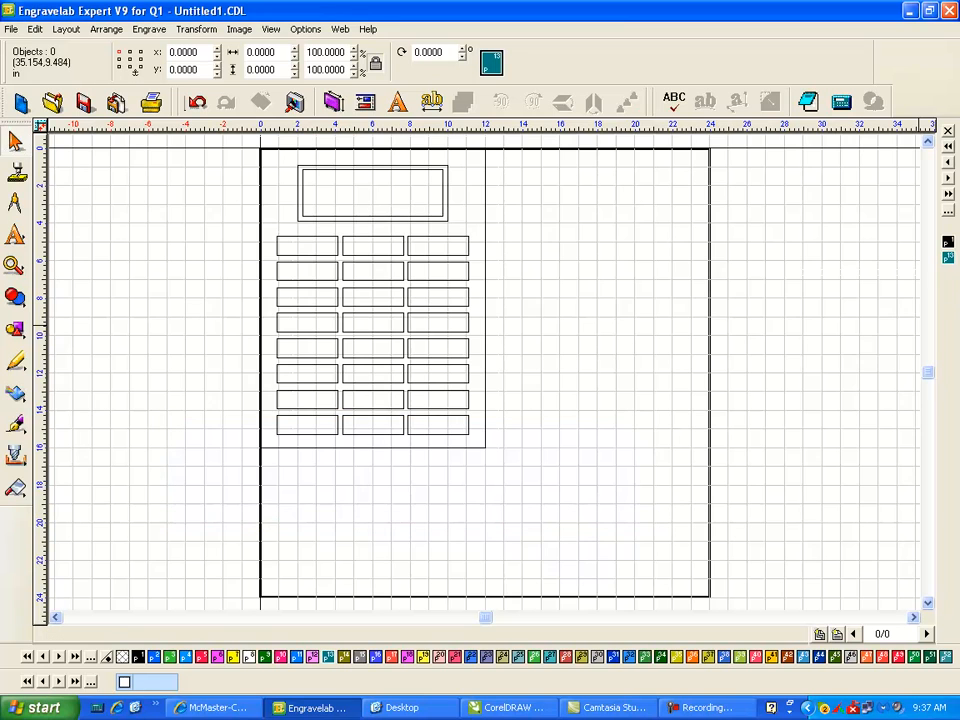
{"action": "left_click", "coordinate": [950, 258]}
{"action": "left_click_drag", "start_coordinate": [116, 508], "coordinate": [478, 158]}
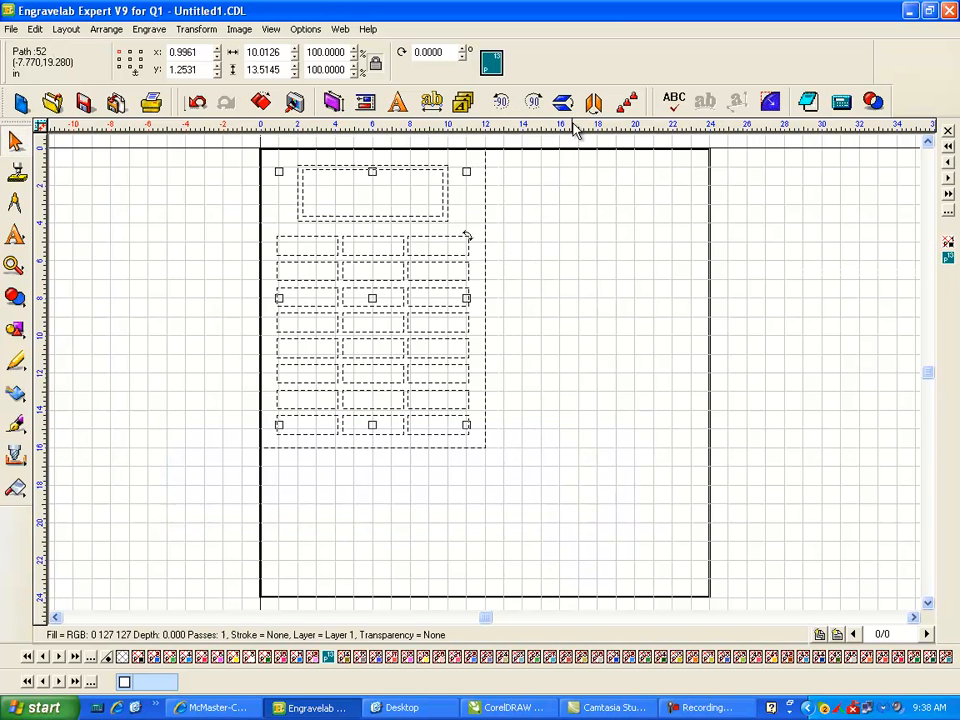
Start a Drill tool path for the selected holes and choose the .125 End Mill as its tool.
{"action": "left_click", "coordinate": [15, 455]}
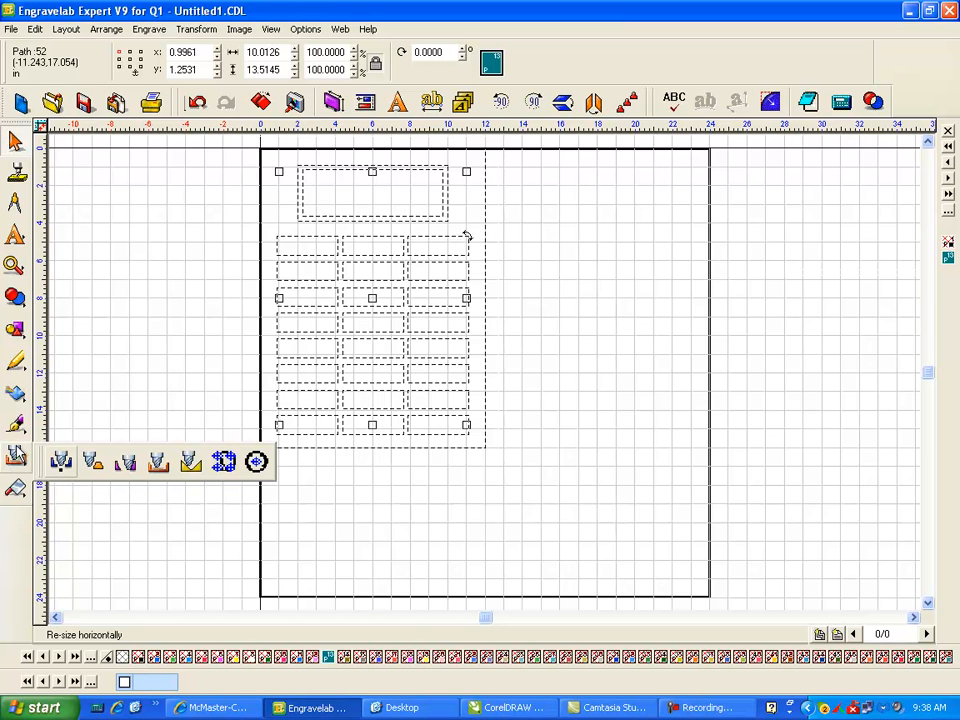
{"action": "left_click", "coordinate": [256, 461]}
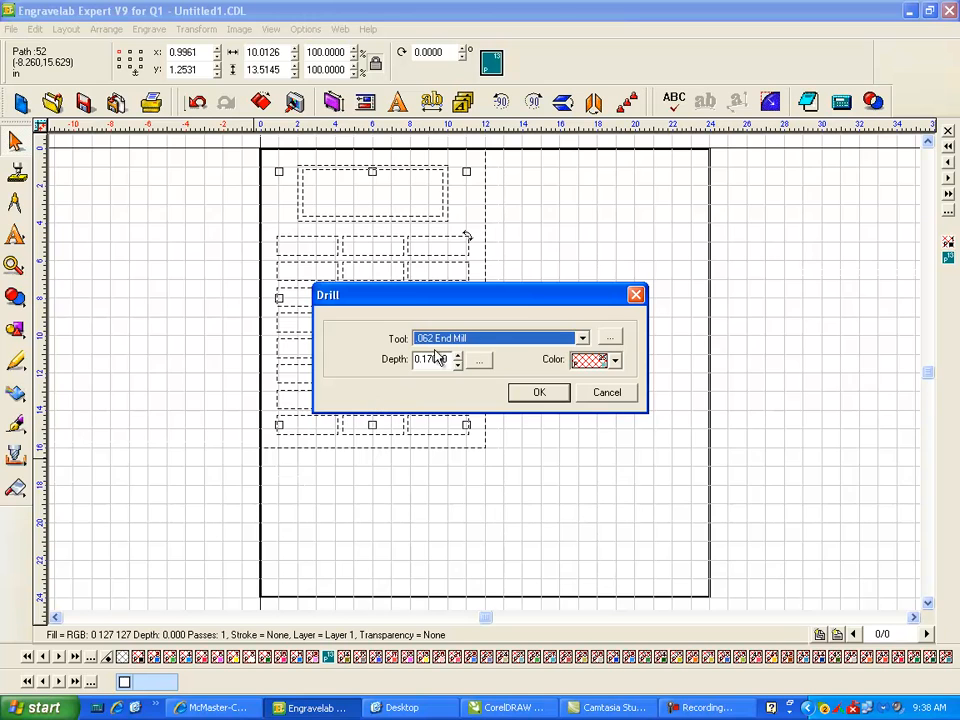
{"action": "left_click", "coordinate": [584, 340]}
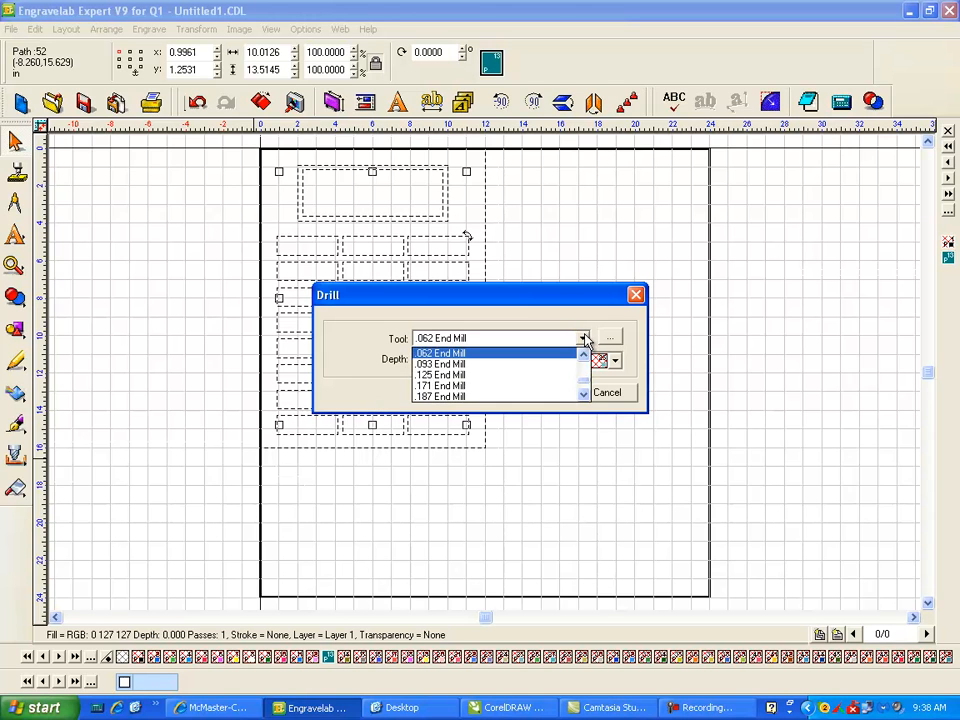
{"action": "left_click", "coordinate": [584, 352]}
{"action": "left_click", "coordinate": [584, 352]}
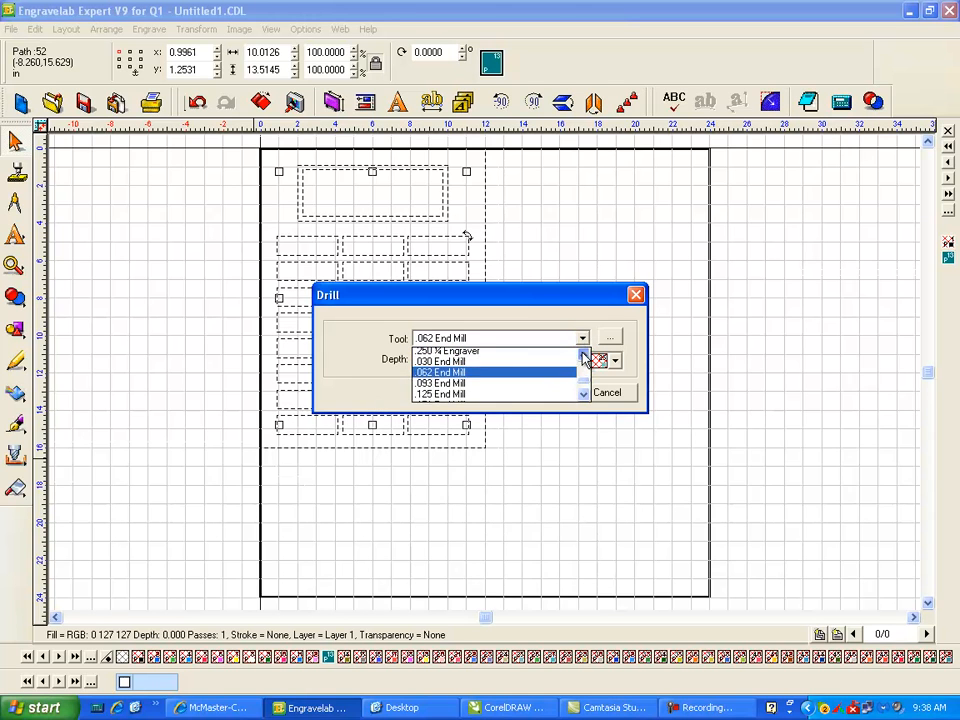
{"action": "left_click", "coordinate": [449, 375]}
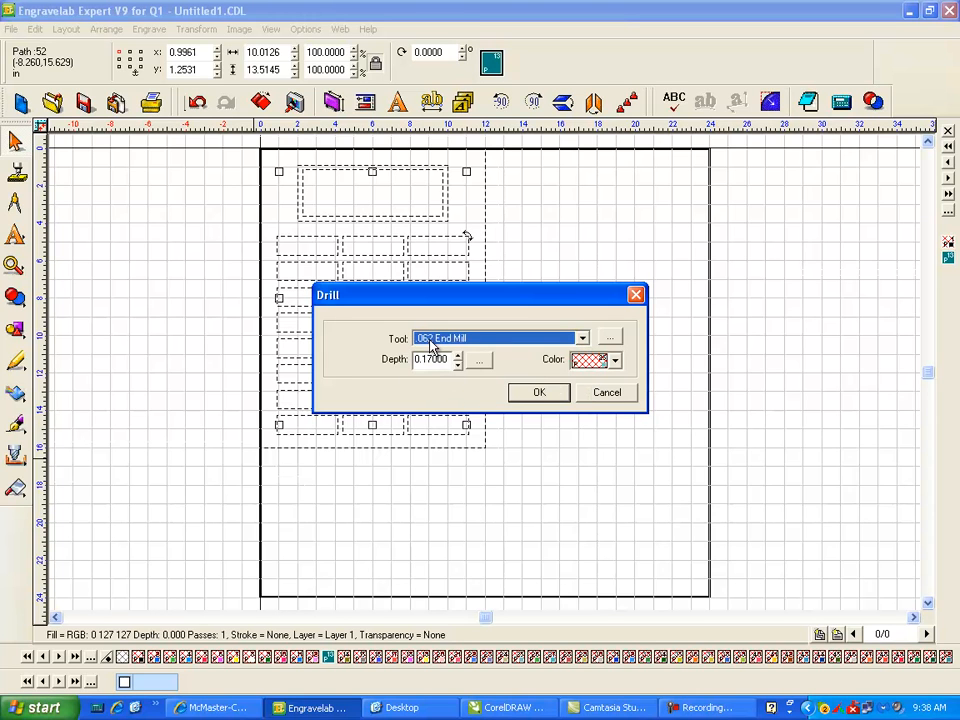
{"action": "left_click", "coordinate": [582, 338]}
{"action": "left_click", "coordinate": [452, 376]}
Accept the engrave parameters with 0.20000 depth and 0.08500 depth per pass, and create the drill tool paths.
{"action": "left_click", "coordinate": [481, 362]}
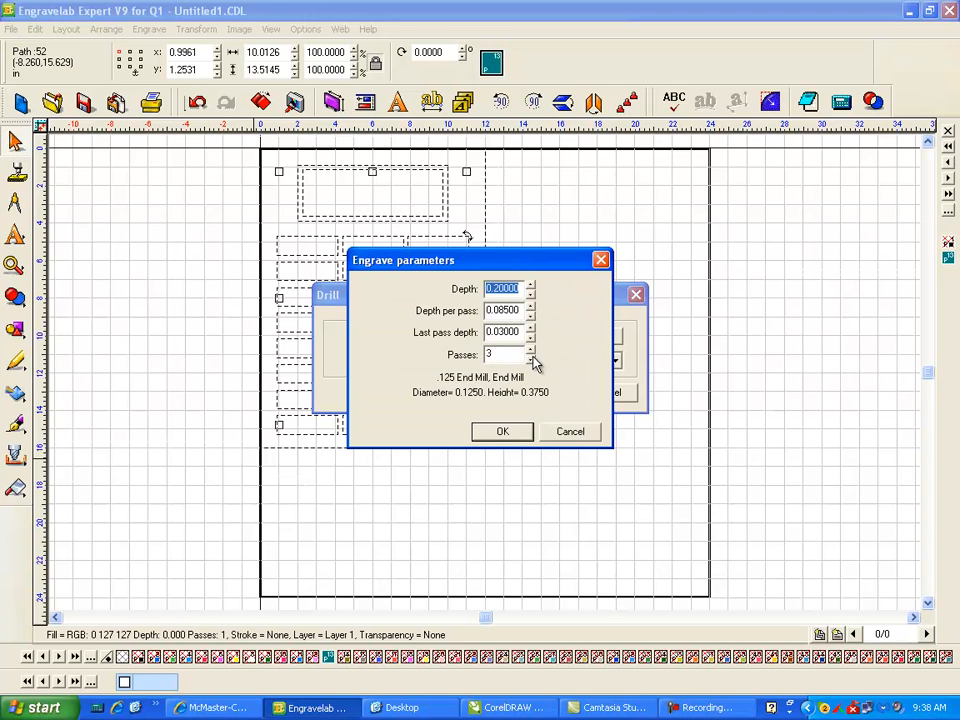
{"action": "left_click", "coordinate": [530, 350]}
{"action": "left_click", "coordinate": [505, 431]}
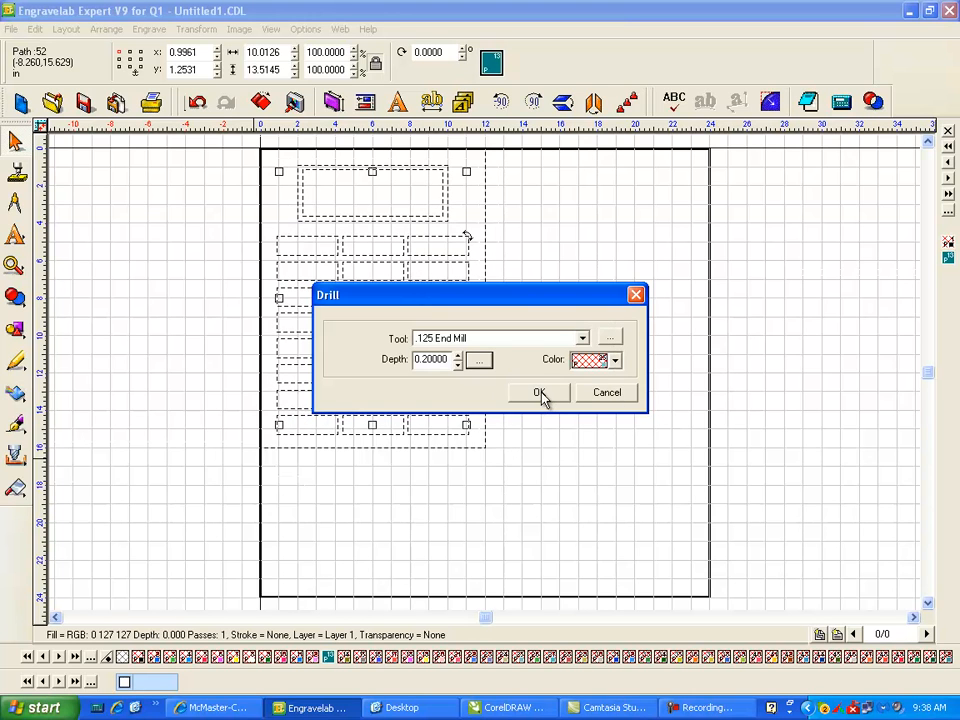
{"action": "left_click", "coordinate": [541, 394]}
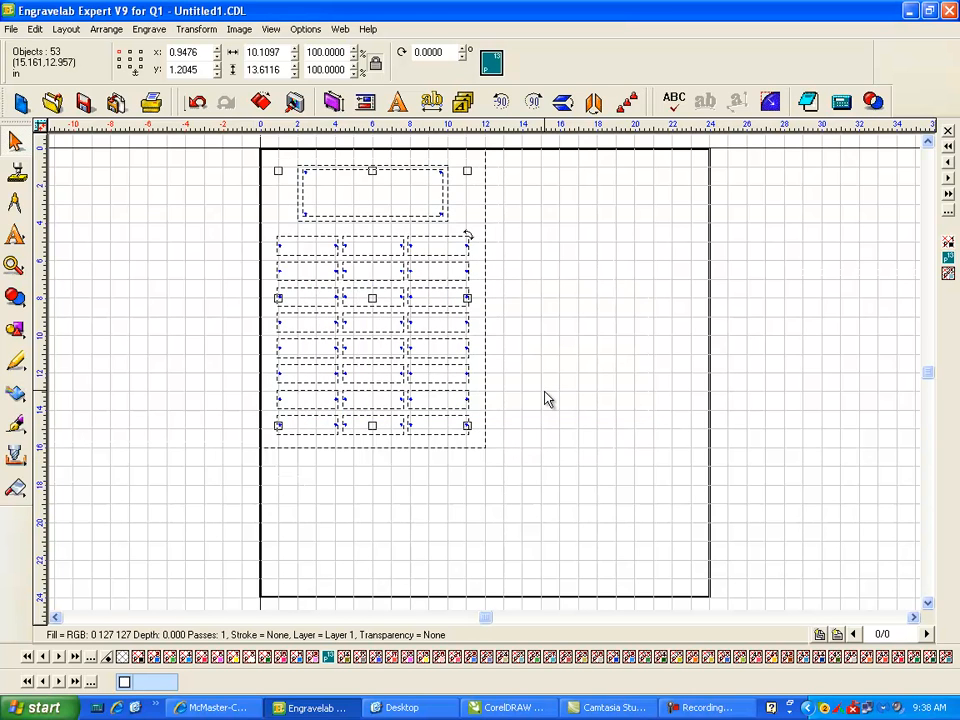
Isolate the colour 25 drill tool paths and select them at the header plate's lower-left hole for a close-up inspection.
{"action": "left_click", "coordinate": [949, 278]}
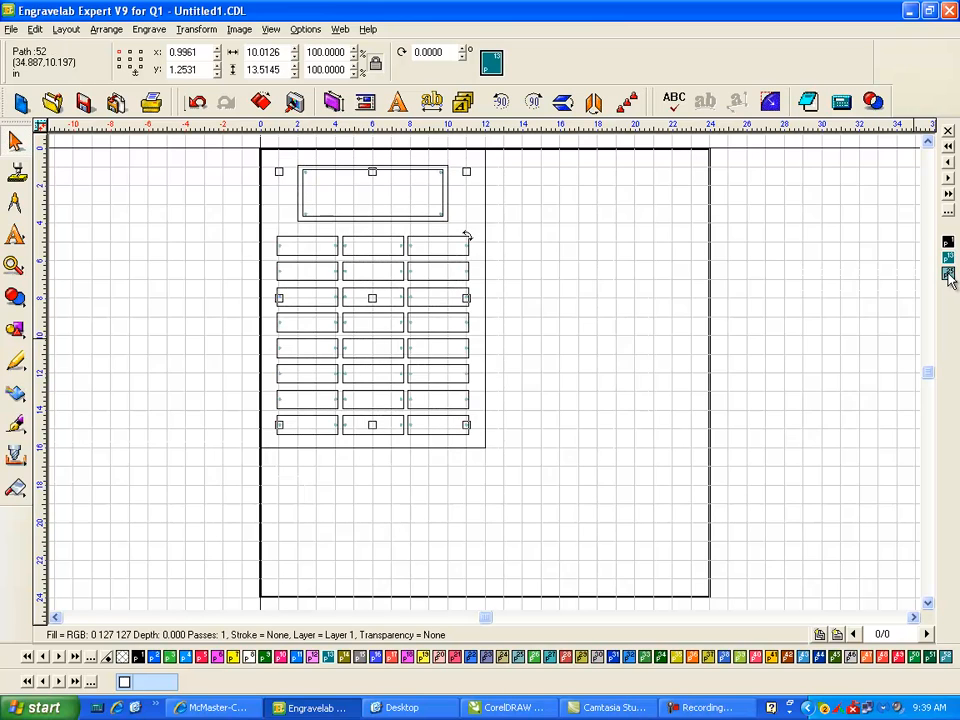
{"action": "left_click", "coordinate": [506, 326]}
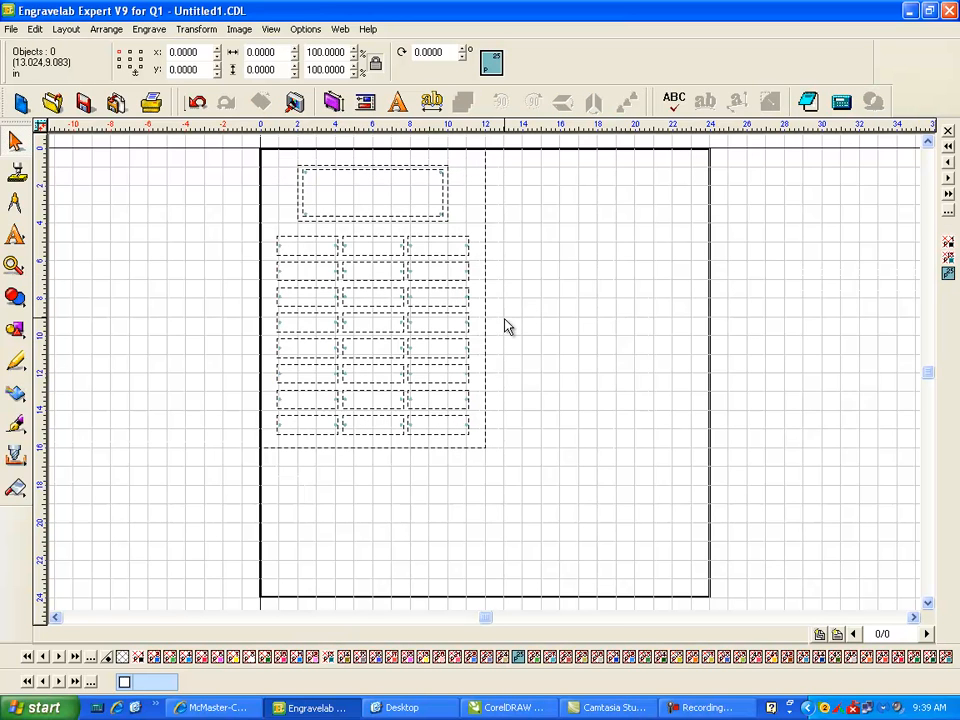
{"action": "left_click", "coordinate": [15, 265]}
{"action": "left_click", "coordinate": [63, 272]}
{"action": "left_click_drag", "start_coordinate": [283, 200], "coordinate": [328, 240]}
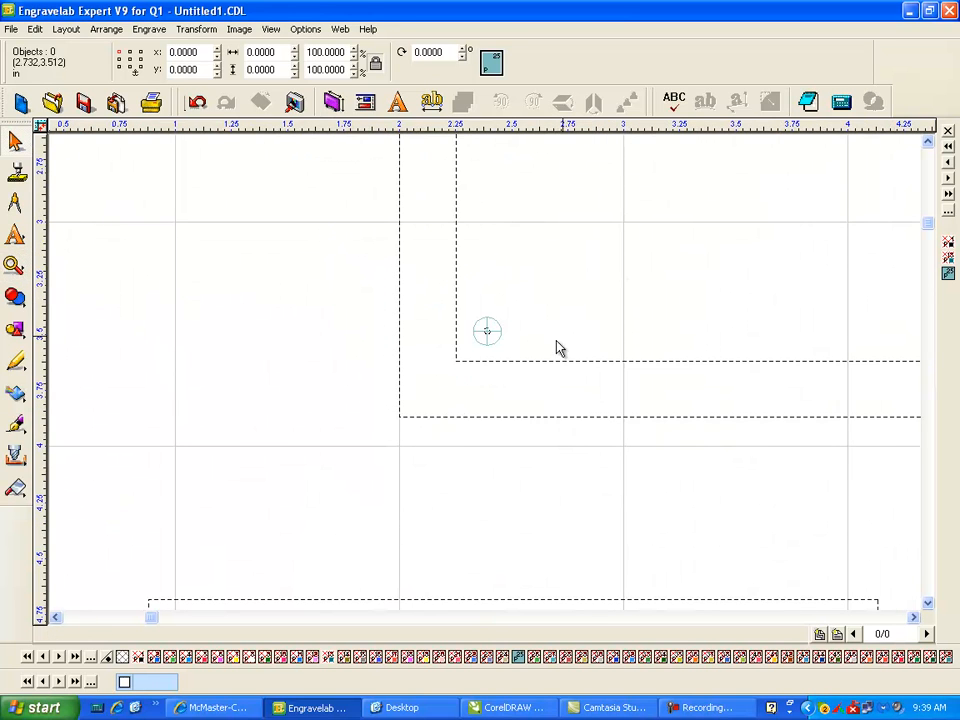
{"action": "left_click", "coordinate": [487, 324]}
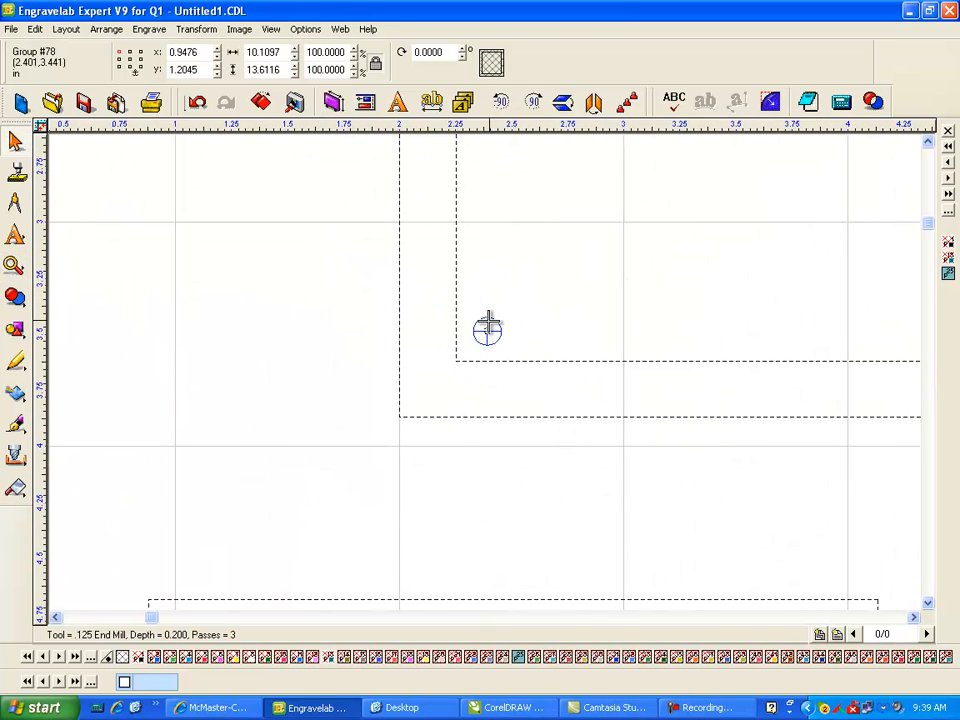
Preview the engraving filtered to the drill tool path colour with Default material, check its fit, and close the preview.
{"action": "left_click", "coordinate": [151, 30]}
{"action": "left_click", "coordinate": [170, 46]}
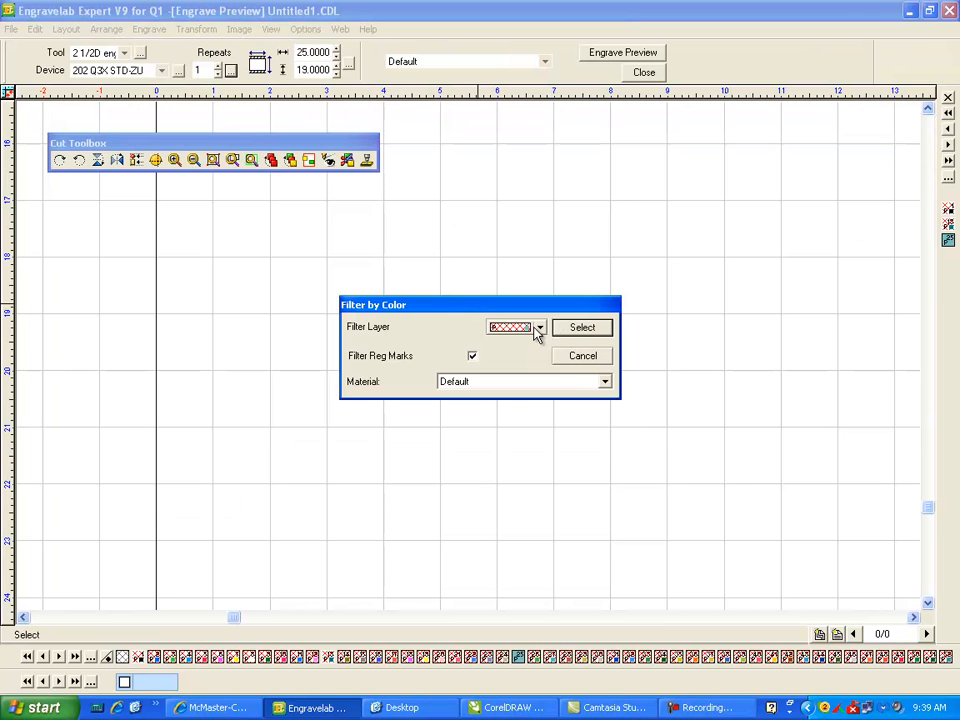
{"action": "left_click", "coordinate": [539, 329]}
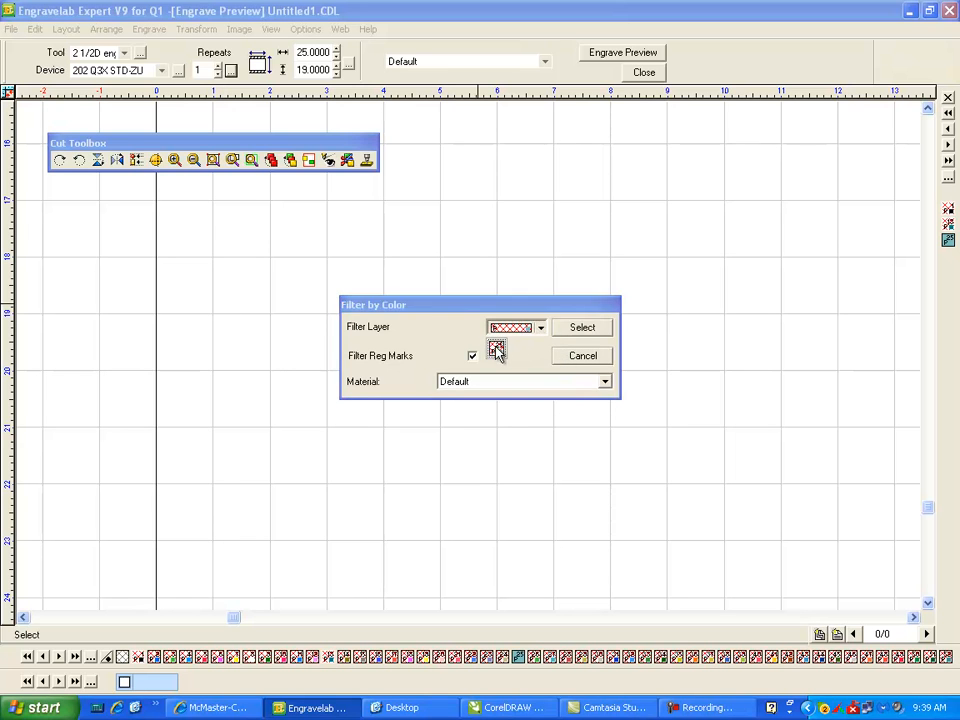
{"action": "left_click", "coordinate": [496, 348]}
{"action": "left_click", "coordinate": [582, 328]}
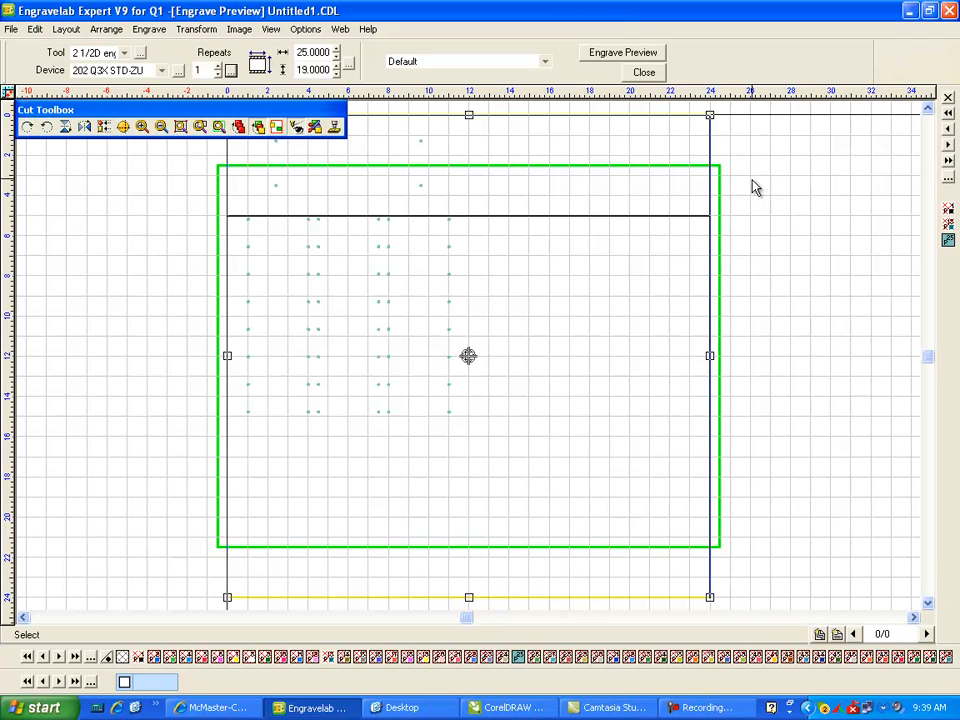
{"action": "left_click", "coordinate": [645, 74]}
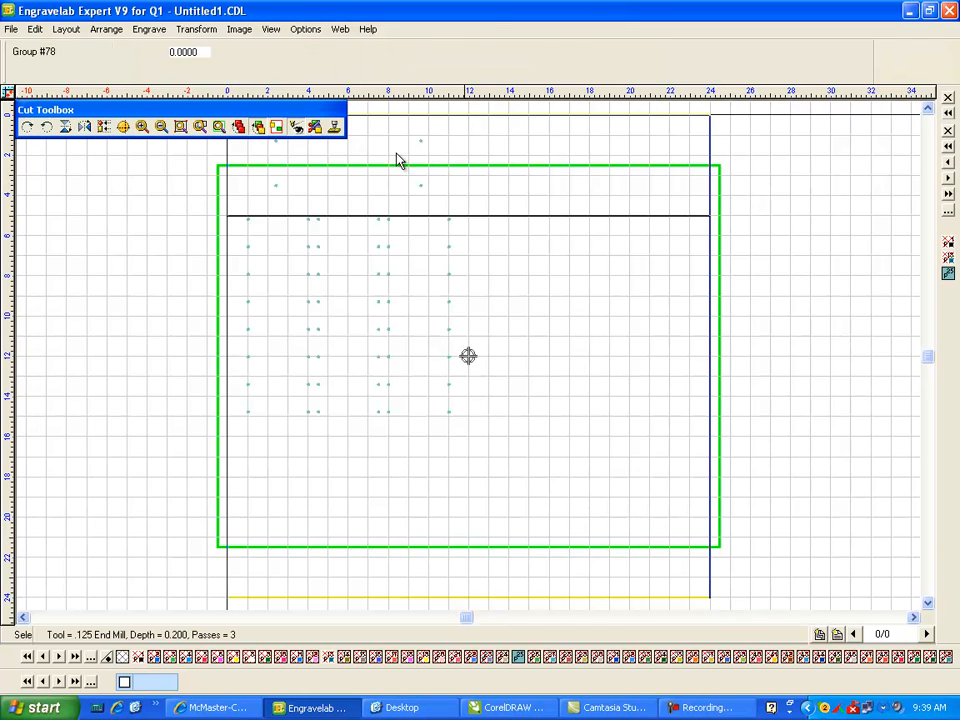
Set the machine width limit of the 202 Q3X STD-ZU driver to 25 in the output setup.
{"action": "left_click", "coordinate": [149, 29]}
{"action": "left_click", "coordinate": [163, 45]}
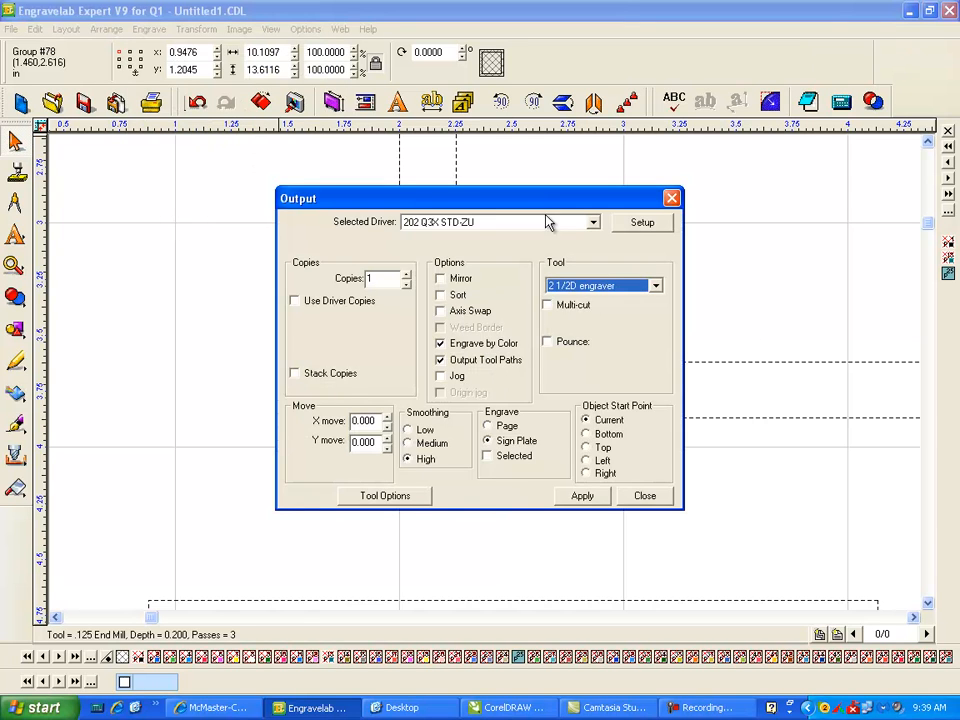
{"action": "left_click", "coordinate": [642, 222]}
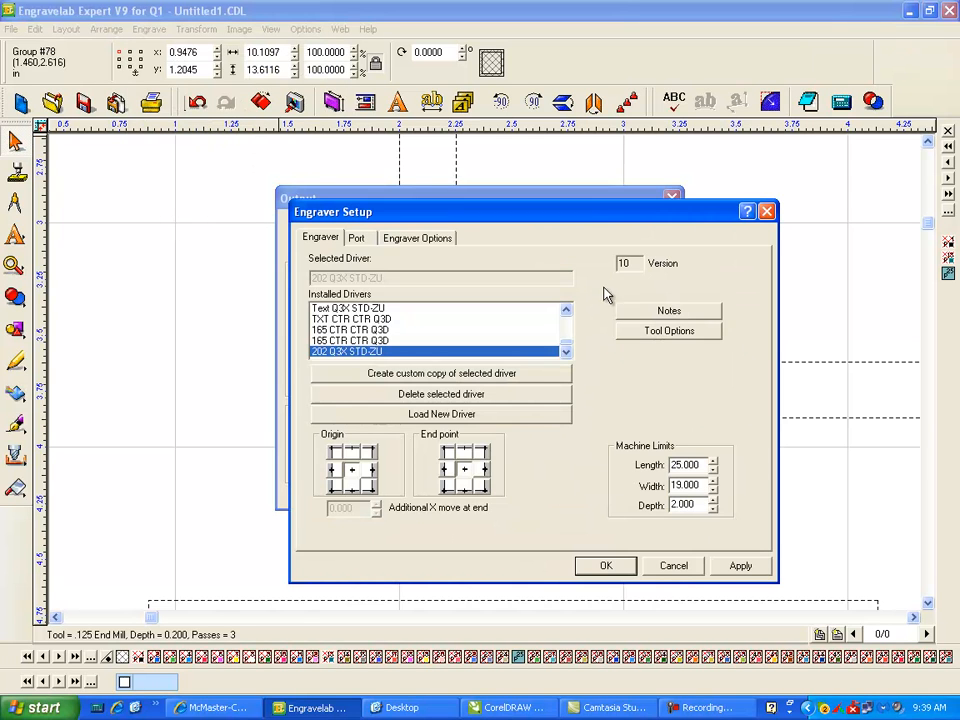
{"action": "double_click", "coordinate": [705, 484]}
{"action": "type", "text": "25"}
{"action": "left_click", "coordinate": [605, 566]}
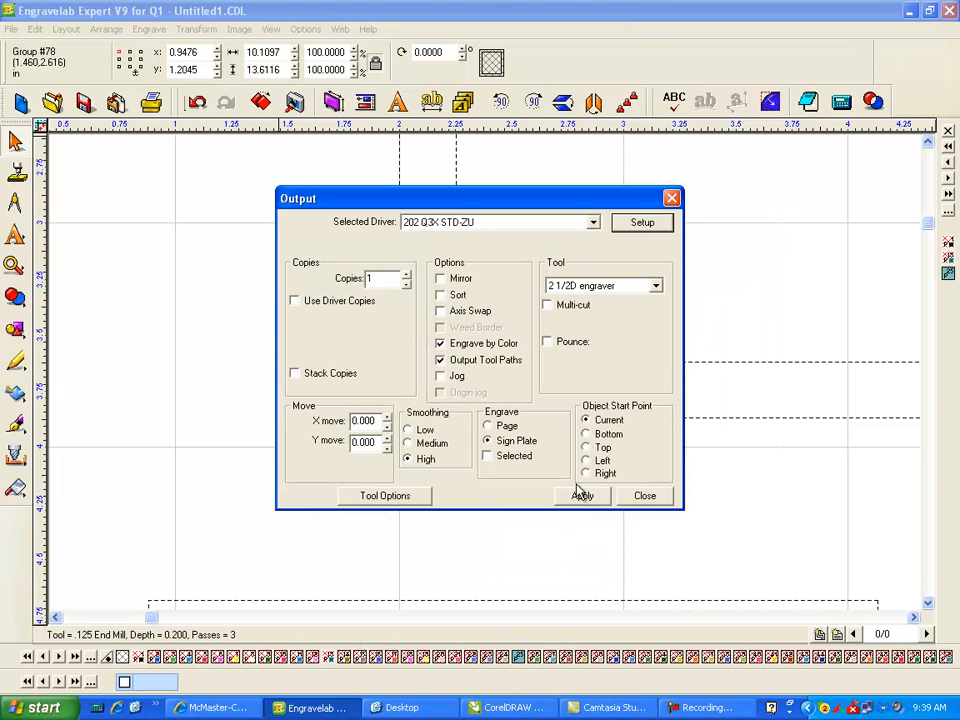
{"action": "left_click", "coordinate": [645, 496]}
Preview the engraving again with the Default material and tool path colour filter, check the unobstructed hole layout, and close the preview.
{"action": "scroll", "coordinate": [630, 484], "scroll_direction": "down", "scroll_amount": 3}
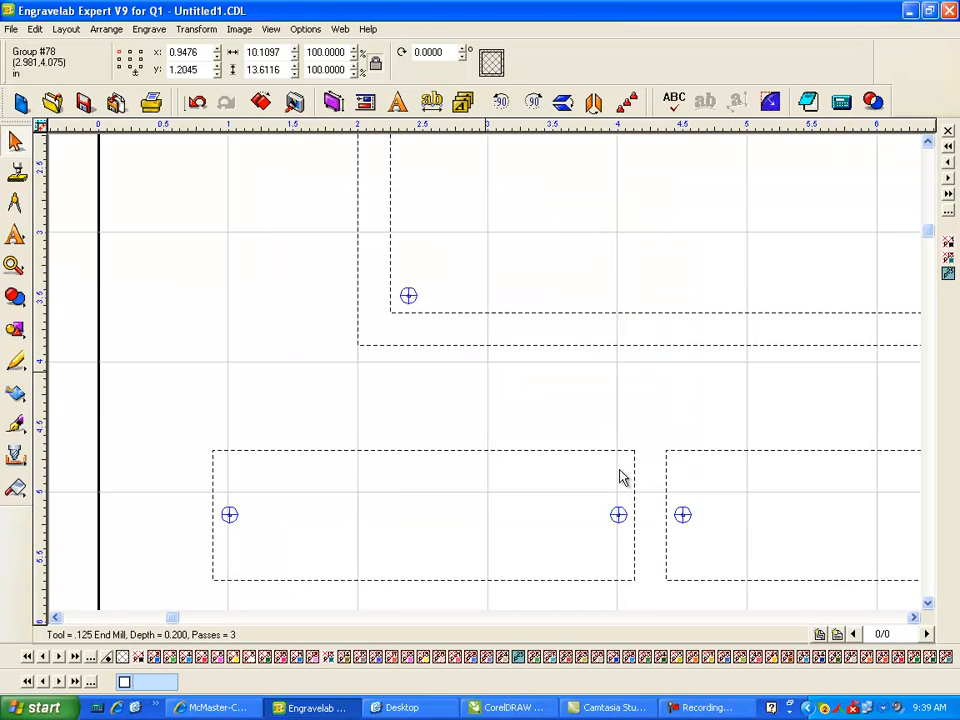
{"action": "left_click", "coordinate": [156, 31]}
{"action": "left_click", "coordinate": [159, 49]}
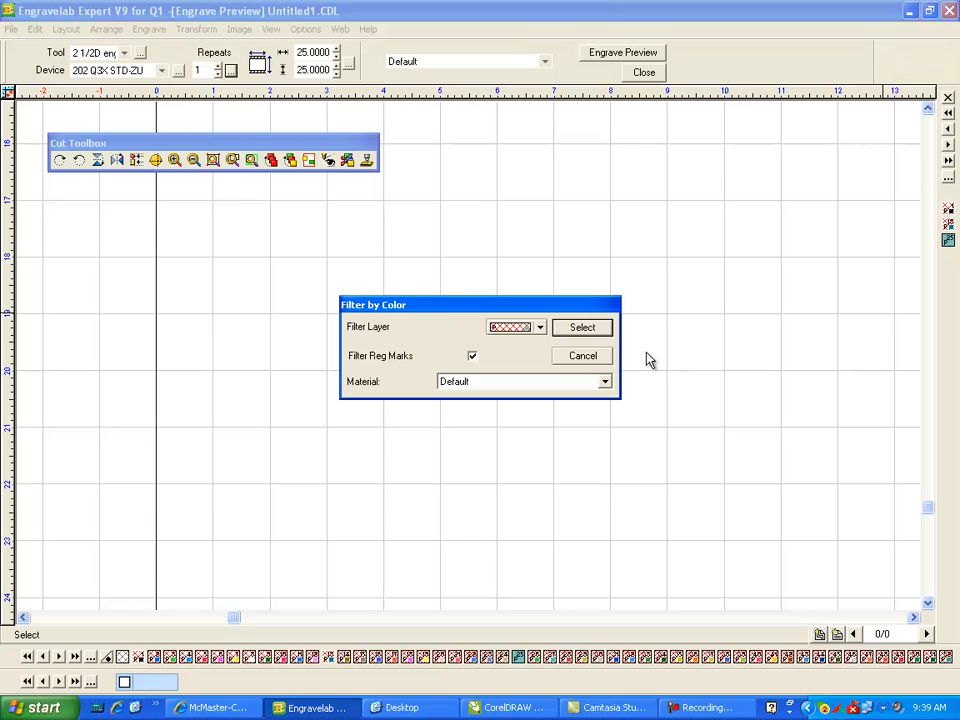
{"action": "left_click", "coordinate": [584, 329]}
{"action": "left_click_drag", "start_coordinate": [228, 110], "coordinate": [291, 21]}
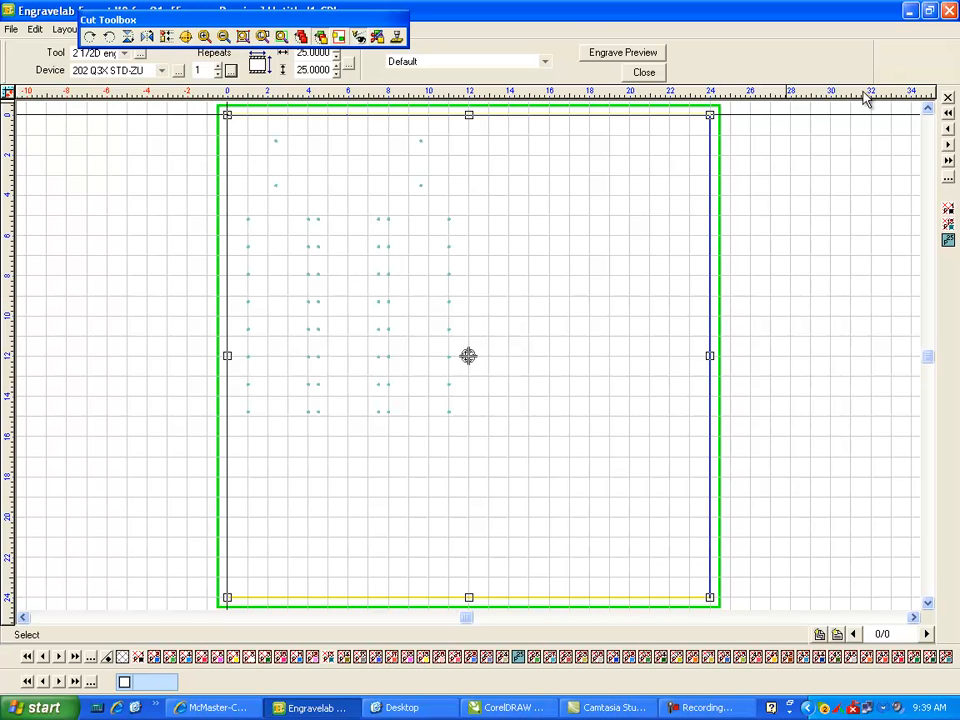
{"action": "left_click", "coordinate": [637, 77]}
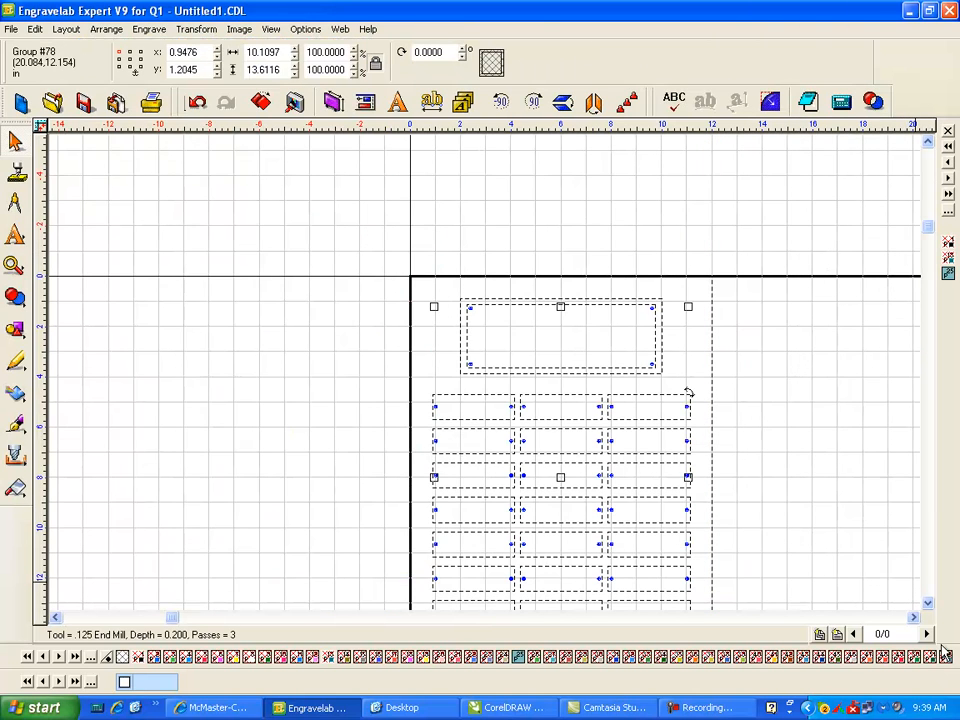
Ungroup the drill tool paths so that each hole on the plates is a separate object.
{"action": "left_click", "coordinate": [928, 604]}
{"action": "left_click", "coordinate": [928, 604]}
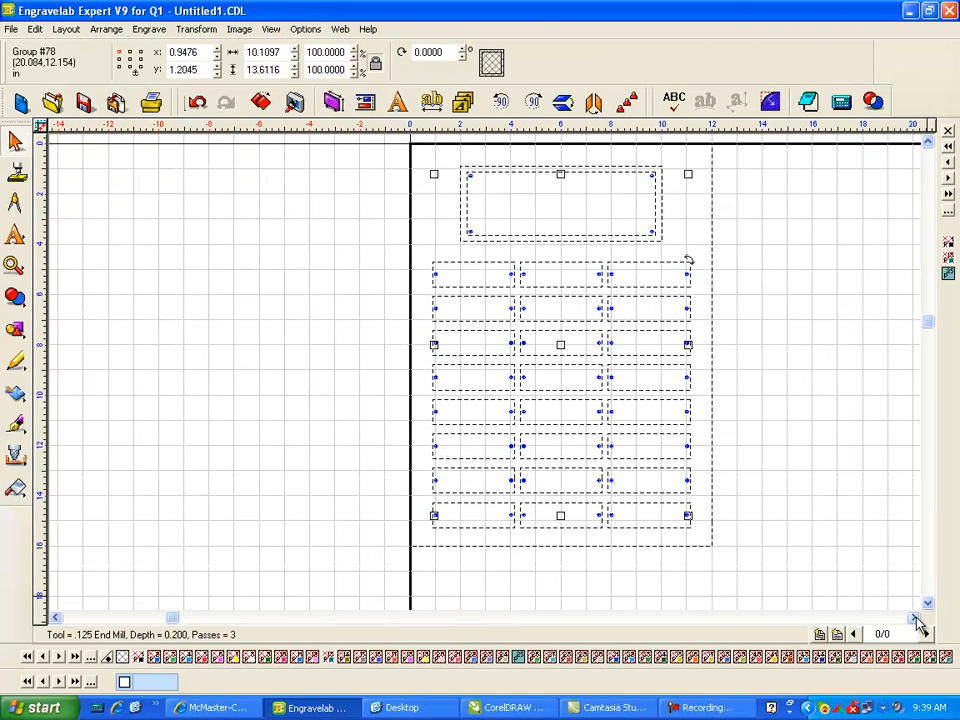
{"action": "left_click", "coordinate": [913, 617]}
{"action": "left_click", "coordinate": [913, 617]}
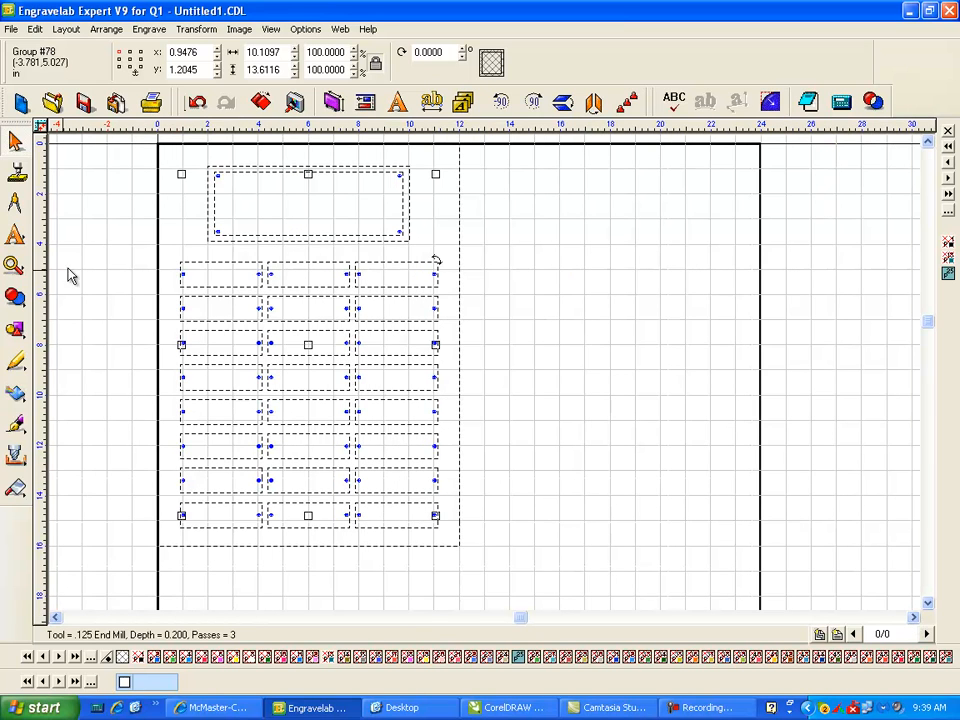
{"action": "left_click", "coordinate": [113, 253]}
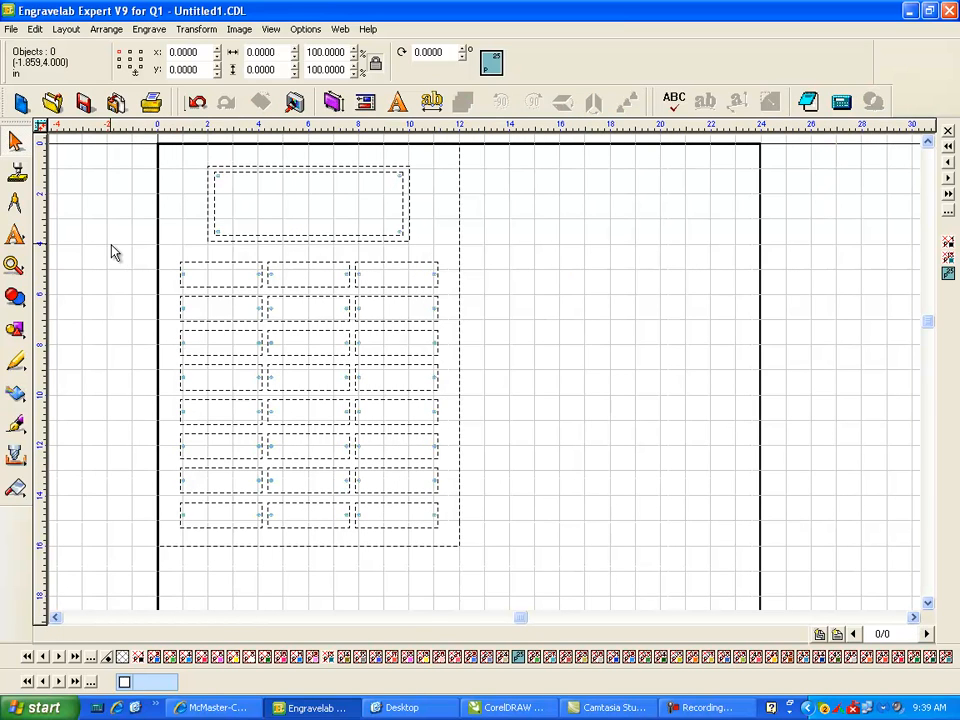
{"action": "left_click", "coordinate": [218, 231]}
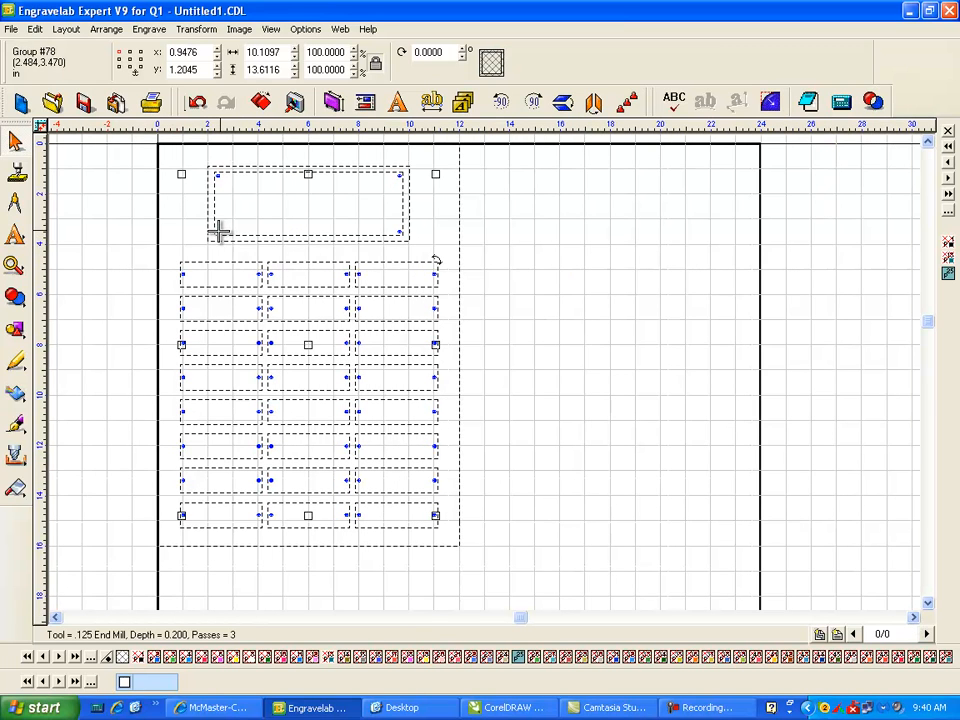
{"action": "left_click", "coordinate": [104, 30]}
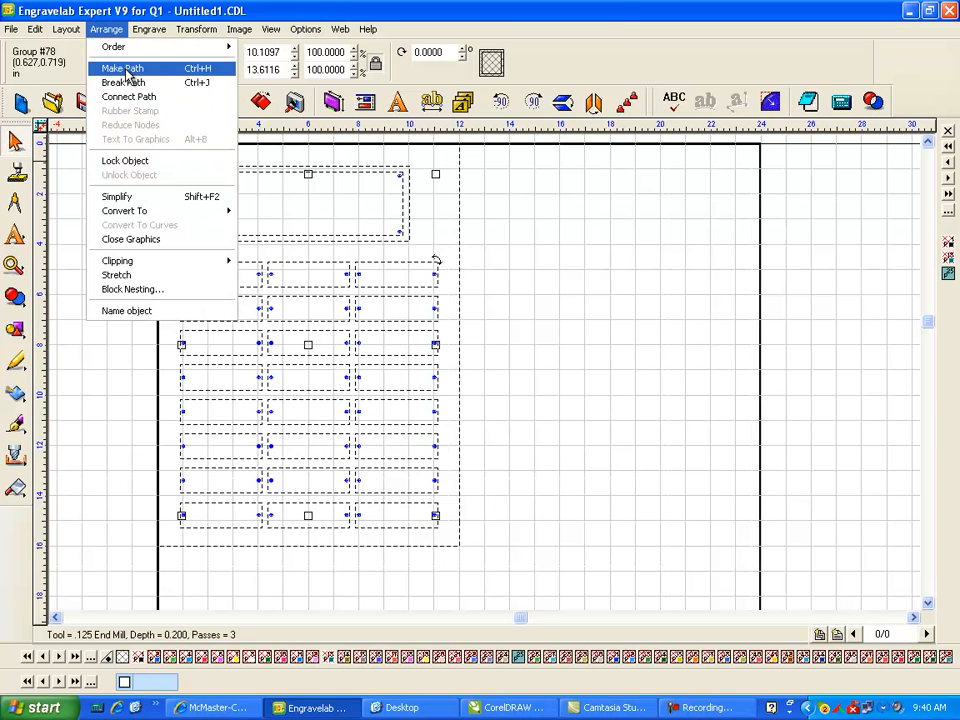
{"action": "mouse_move", "coordinate": [66, 29]}
{"action": "left_click", "coordinate": [91, 102]}
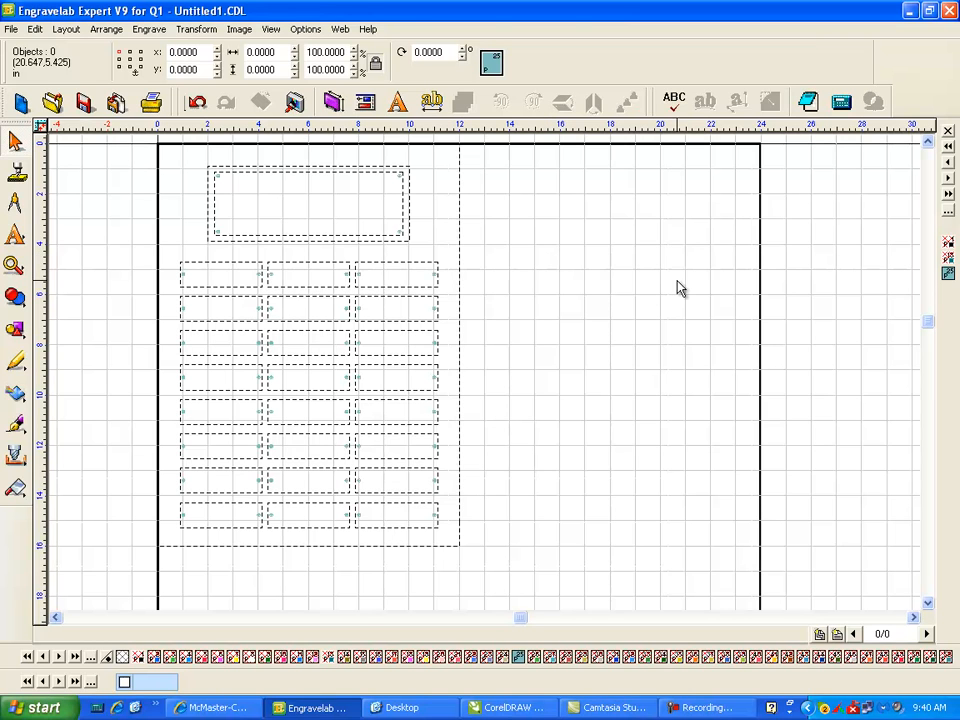
{"action": "left_click", "coordinate": [151, 101]}
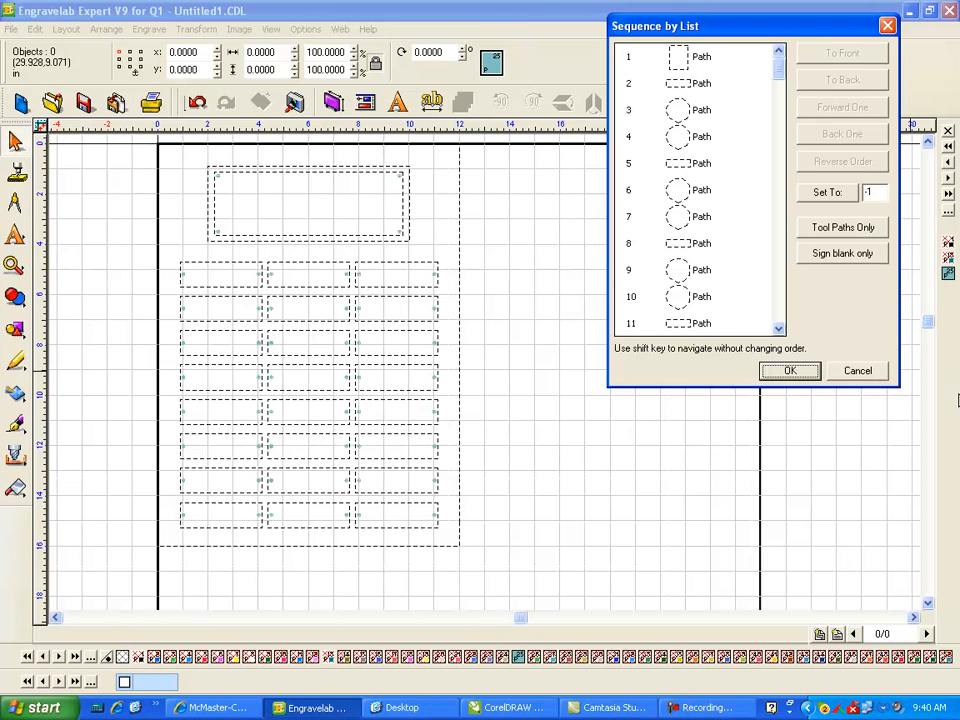
{"action": "left_click", "coordinate": [857, 370]}
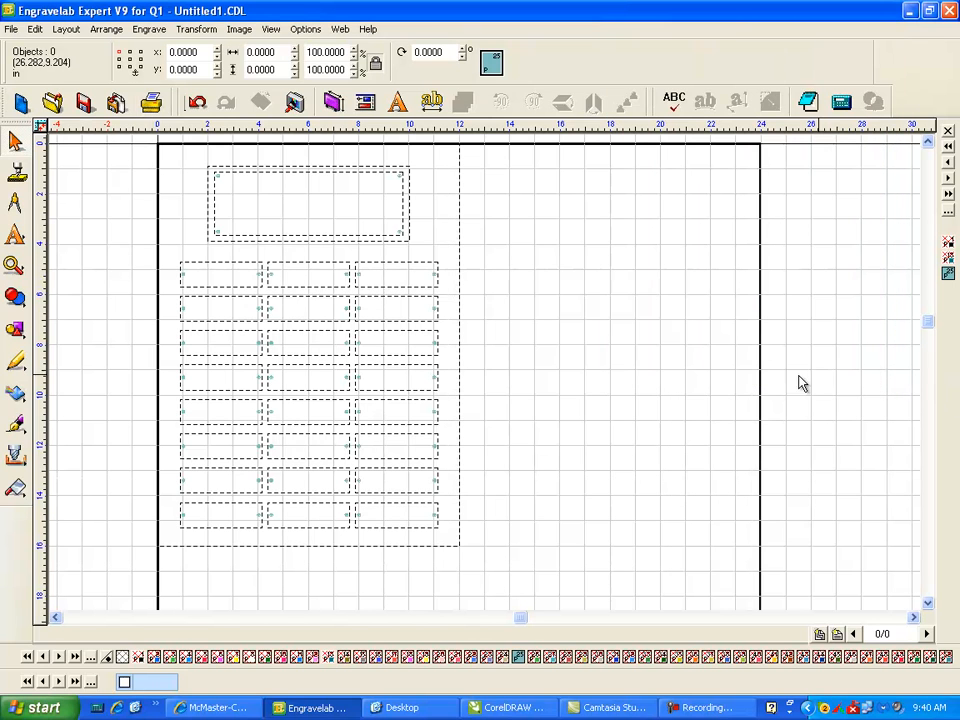
{"action": "left_click", "coordinate": [66, 30]}
{"action": "mouse_move", "coordinate": [37, 32]}
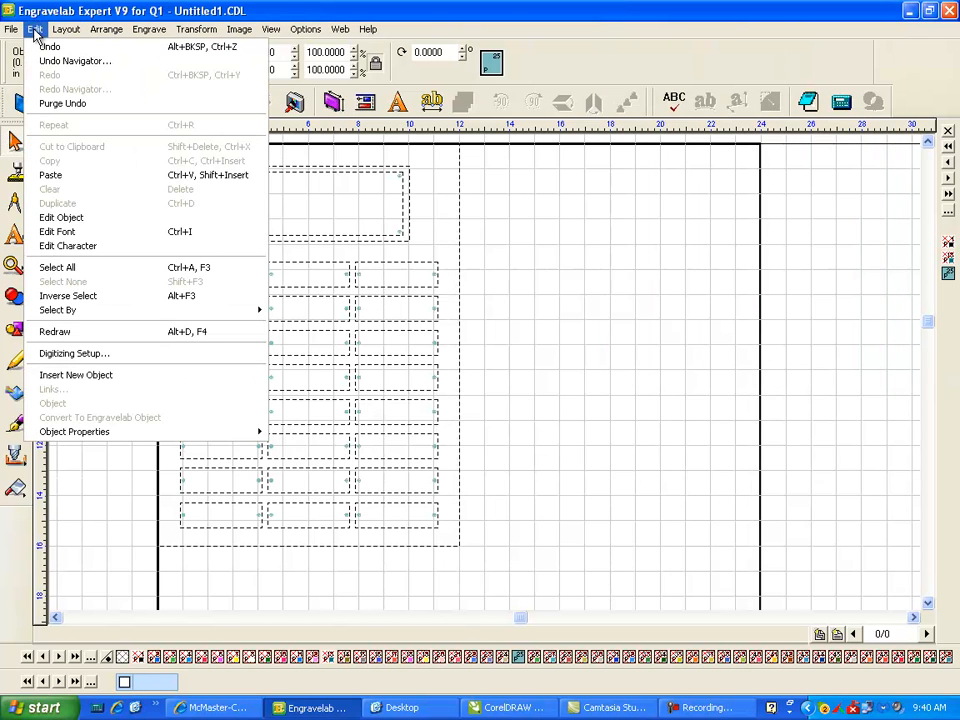
{"action": "mouse_move", "coordinate": [100, 31]}
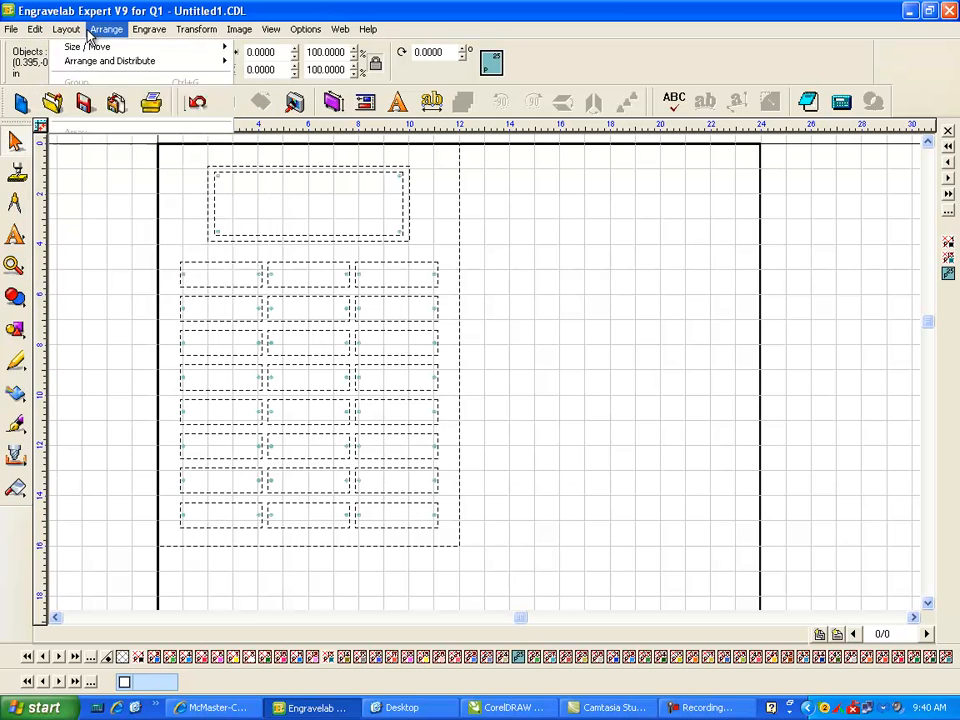
{"action": "left_click", "coordinate": [835, 434]}
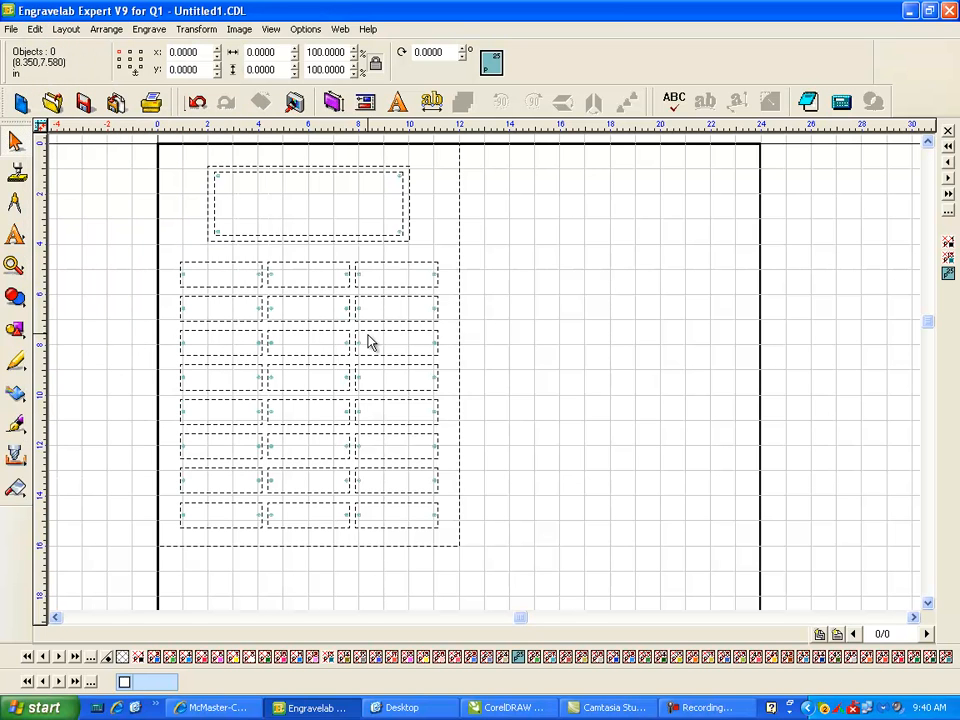
Open Sequence by List and restrict the list to tool paths on the sign blank only.
{"action": "left_click", "coordinate": [105, 29]}
{"action": "mouse_move", "coordinate": [64, 33]}
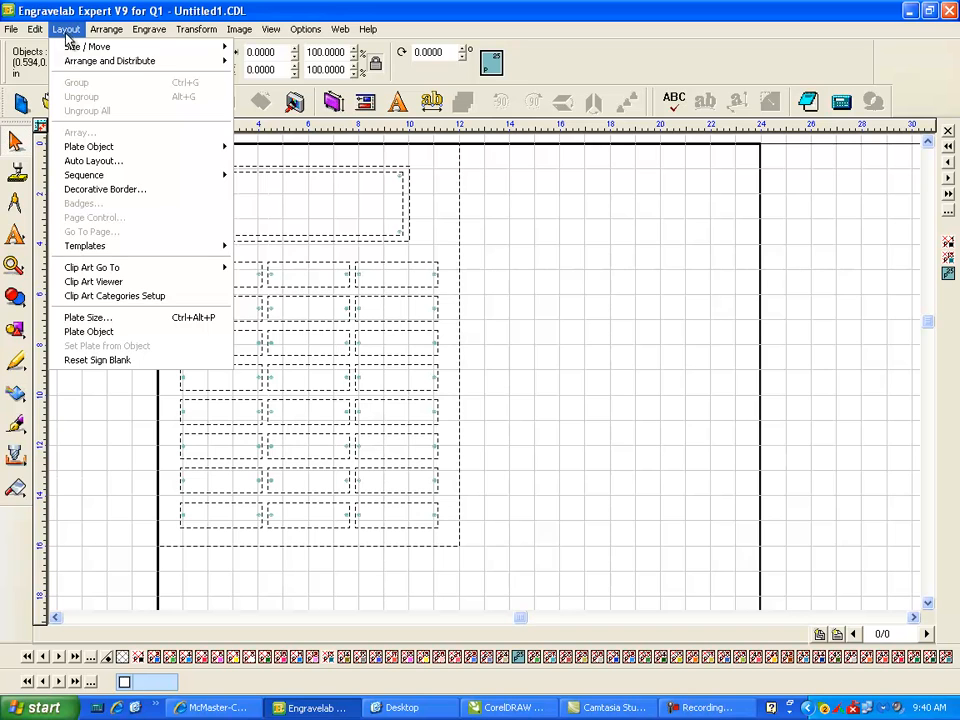
{"action": "mouse_move", "coordinate": [96, 180]}
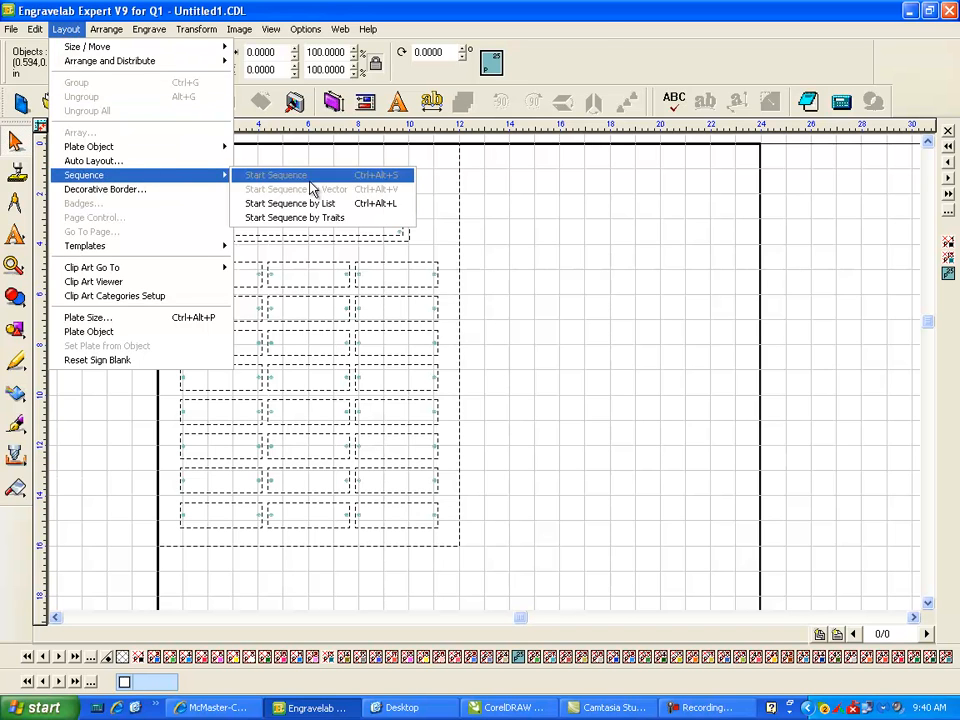
{"action": "left_click", "coordinate": [373, 207]}
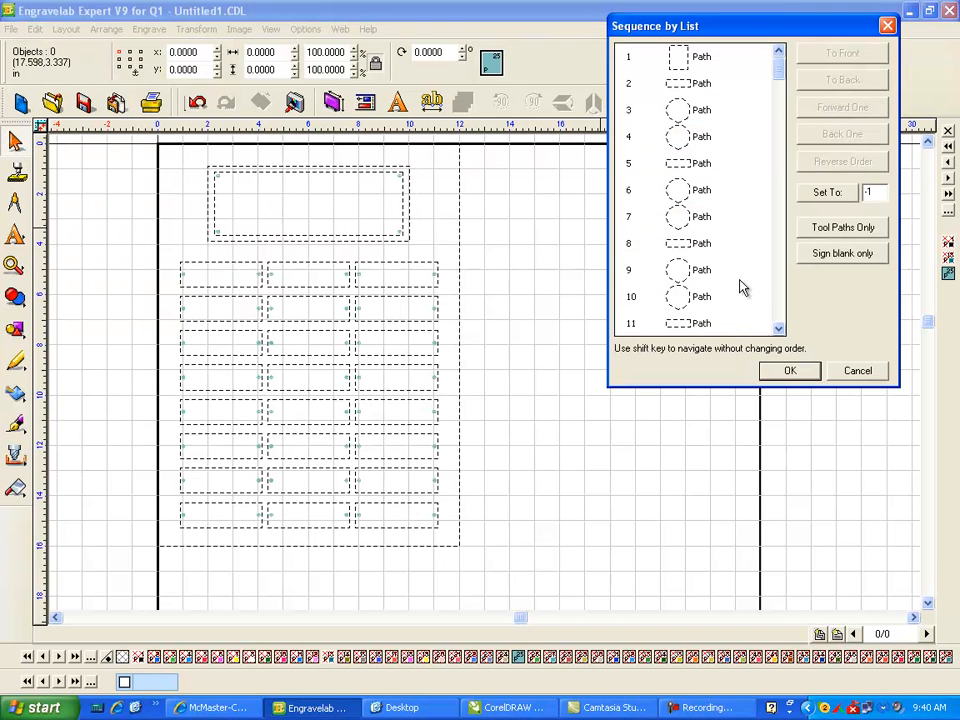
{"action": "left_click", "coordinate": [836, 256]}
{"action": "left_click", "coordinate": [836, 237]}
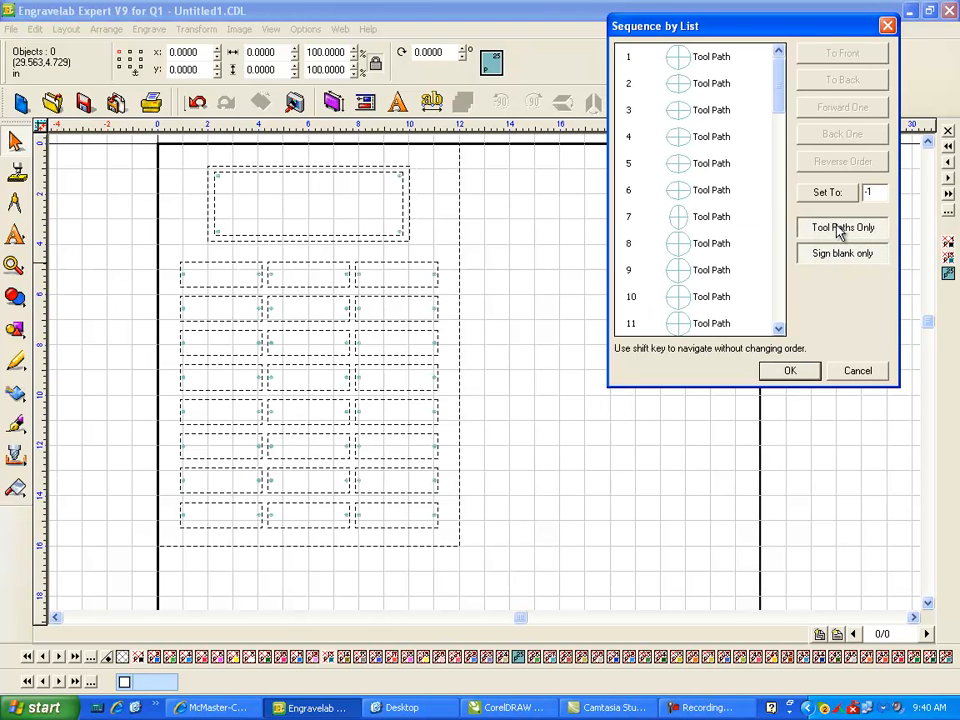
Step through tool paths 1 to 52 in the sequence list to examine the drilling order across the plates, and close the list.
{"action": "left_click", "coordinate": [713, 60]}
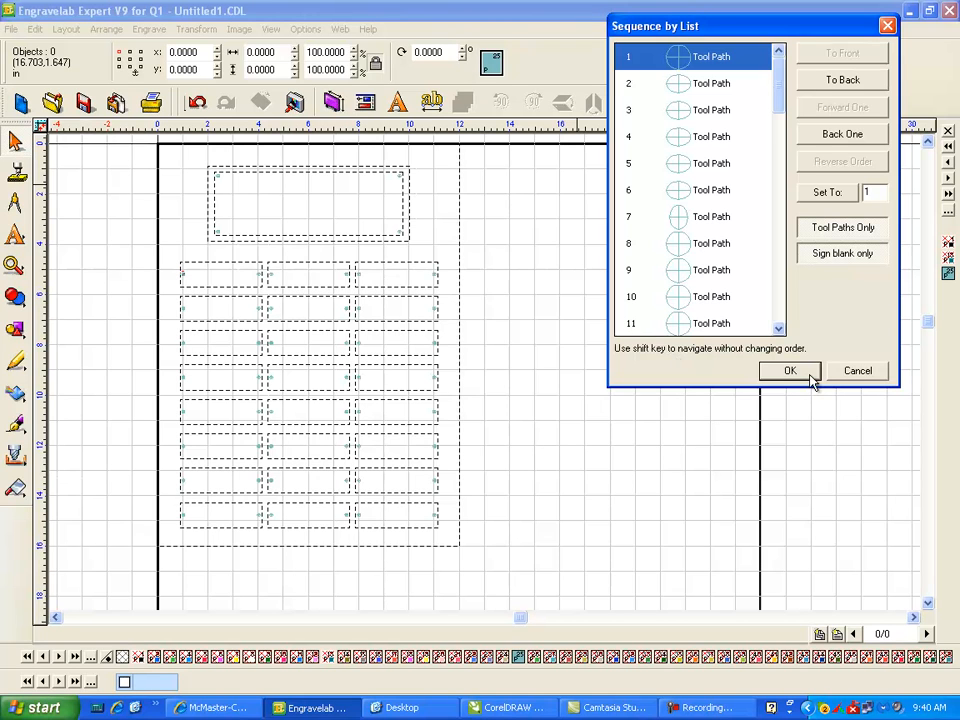
{"action": "key", "text": "Down"}
{"action": "key", "text": "Down"}
{"action": "key", "text": "Down"}
{"action": "key", "text": "Down"}
{"action": "key", "text": "Down"}
{"action": "key", "text": "Down"}
{"action": "key", "text": "Down"}
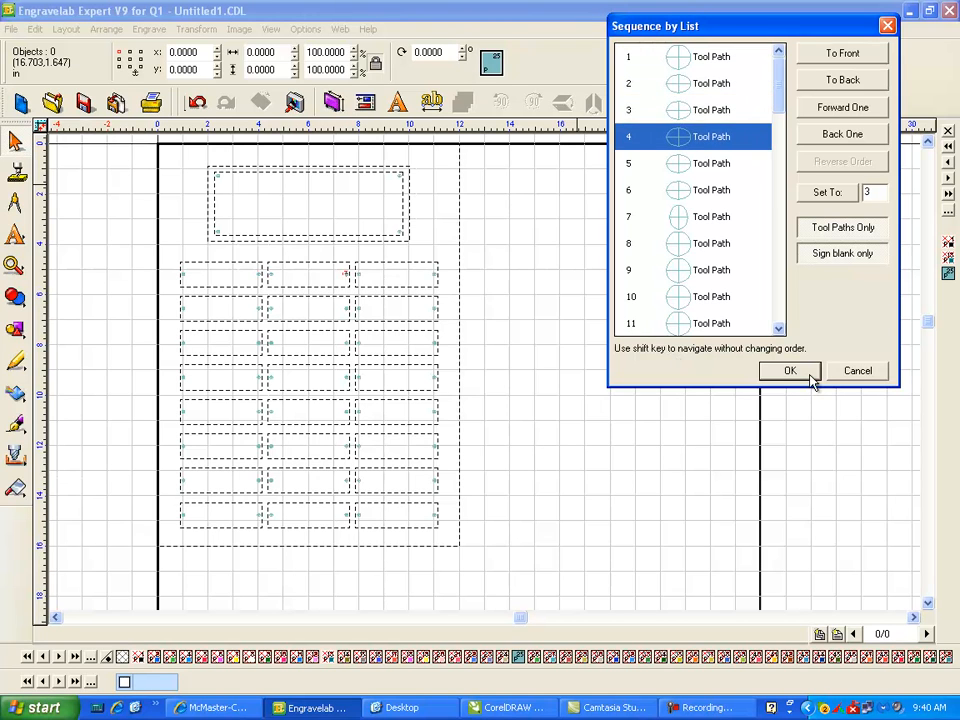
{"action": "key", "text": "Down"}
{"action": "key", "text": "Down"}
{"action": "key", "text": "Down"}
{"action": "key", "text": "Down"}
{"action": "key", "text": "Down"}
{"action": "key", "text": "Down"}
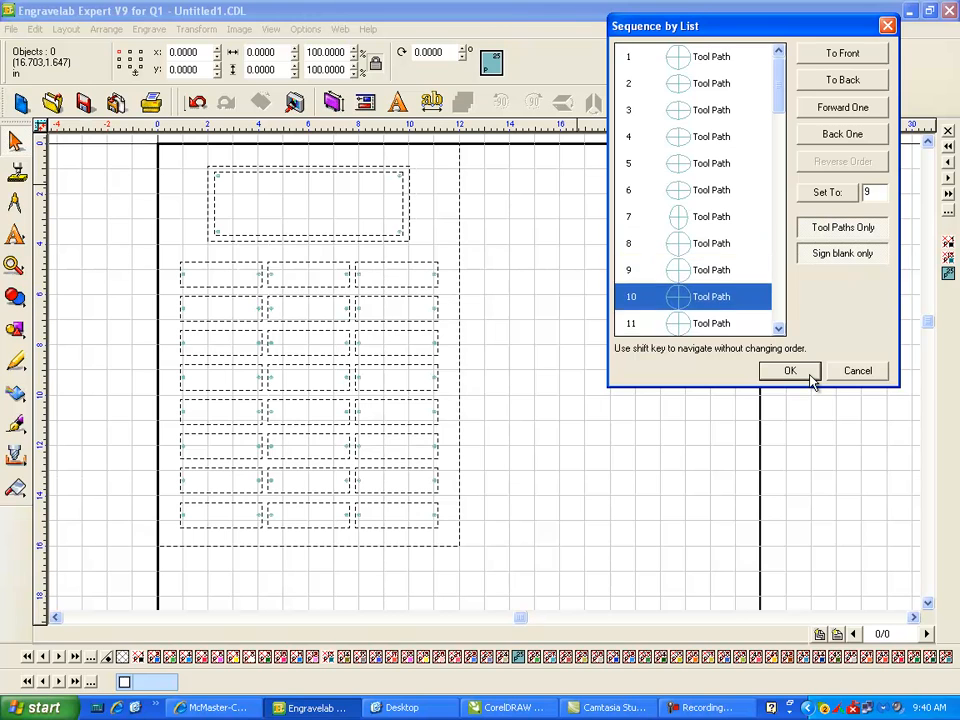
{"action": "key", "text": "Down"}
{"action": "key", "text": "Down"}
{"action": "key", "text": "Down"}
{"action": "key", "text": "Down"}
{"action": "key", "text": "Down"}
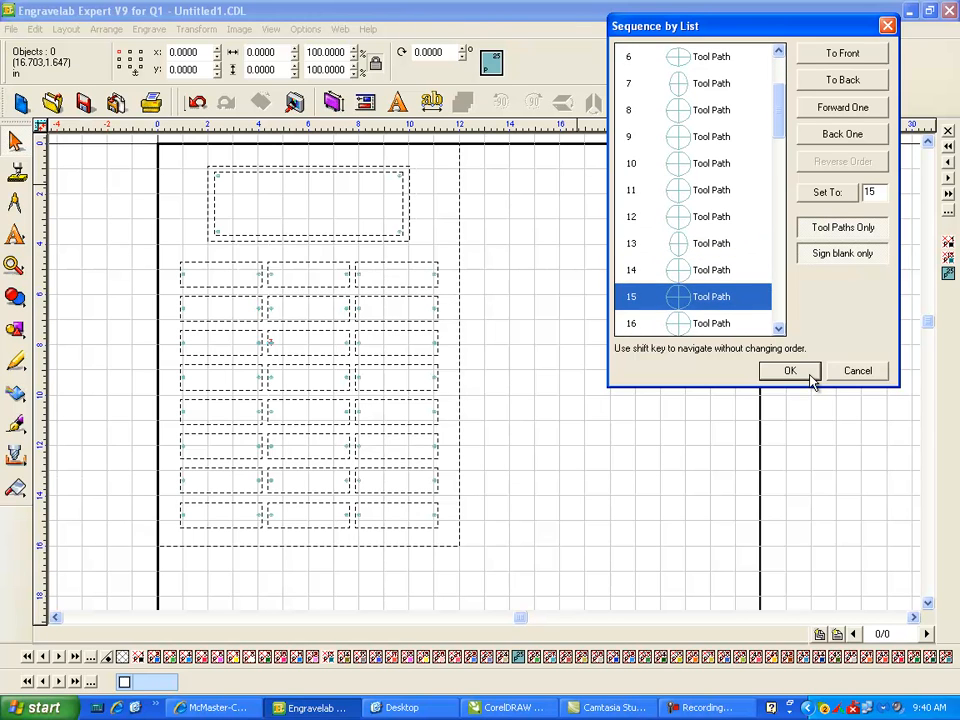
{"action": "key", "text": "Down"}
{"action": "key", "text": "Down"}
{"action": "key", "text": "Down"}
{"action": "key", "text": "Down"}
{"action": "key", "text": "Down"}
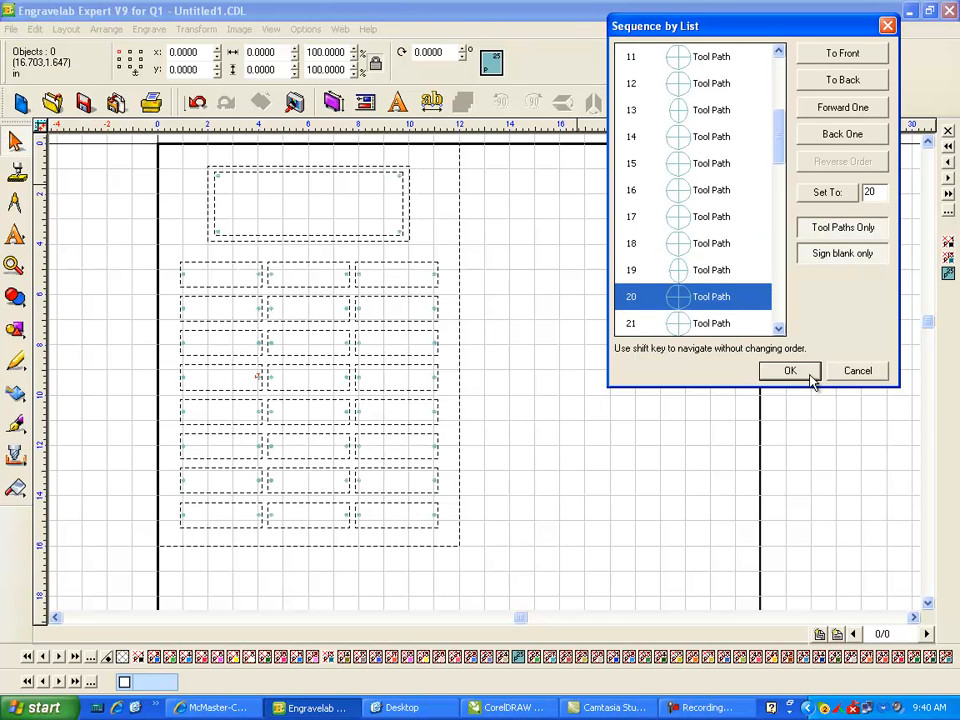
{"action": "key", "text": "Down"}
{"action": "key", "text": "Down"}
{"action": "key", "text": "Down"}
{"action": "key", "text": "Down"}
{"action": "key", "text": "Down"}
{"action": "key", "text": "Down"}
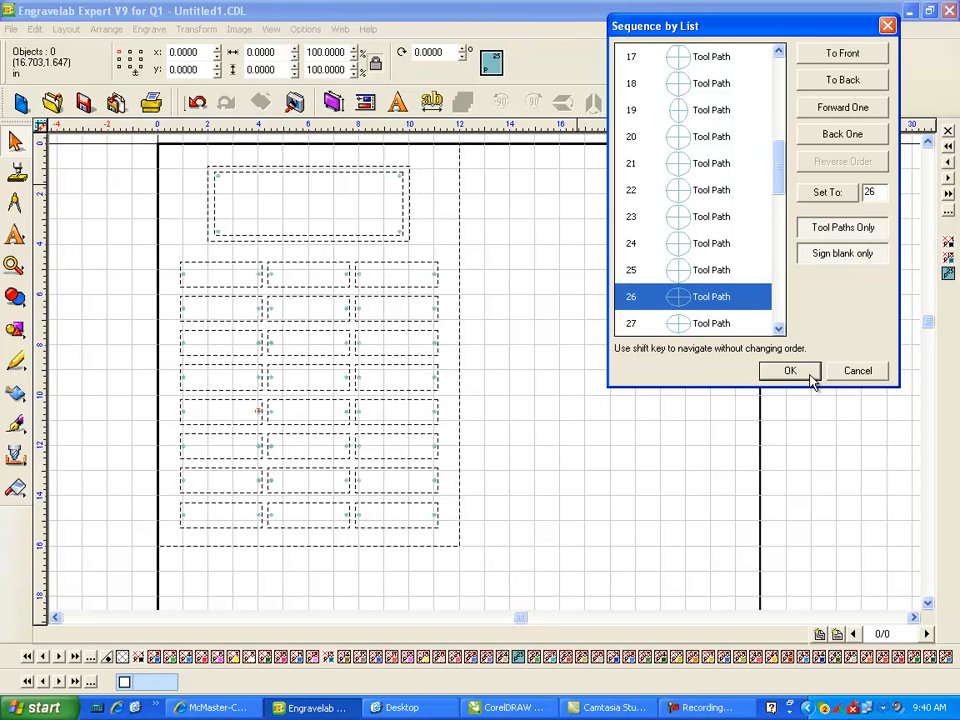
{"action": "key", "text": "Down"}
{"action": "key", "text": "Down"}
{"action": "key", "text": "Down"}
{"action": "key", "text": "Down"}
{"action": "key", "text": "Down"}
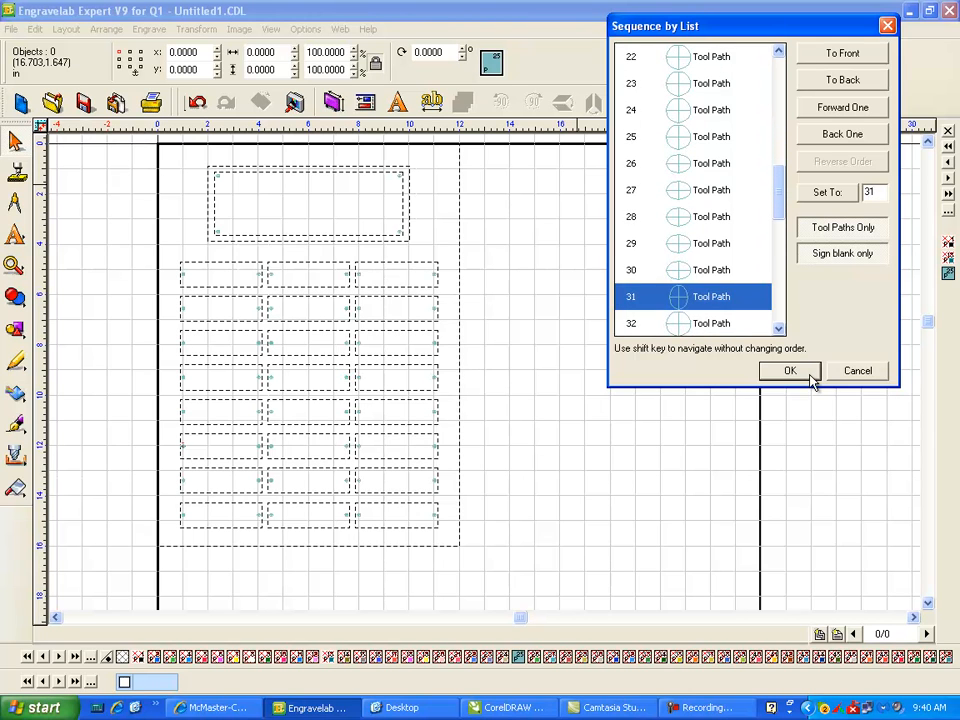
{"action": "key", "text": "Down"}
{"action": "key", "text": "Down"}
{"action": "key", "text": "Down"}
{"action": "key", "text": "Down"}
{"action": "key", "text": "Down"}
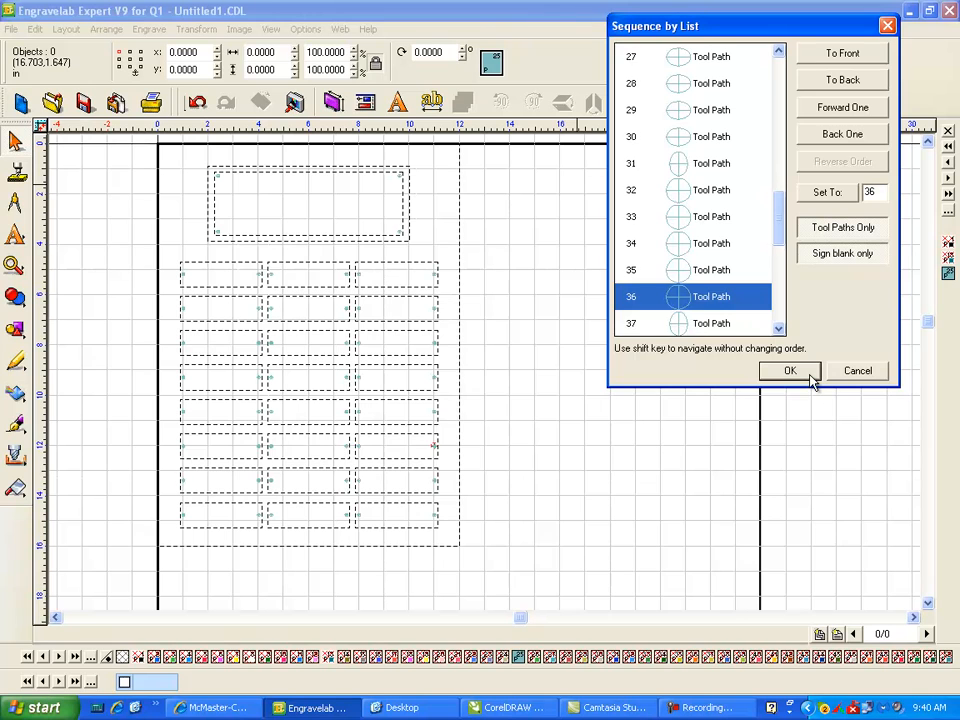
{"action": "key", "text": "Down"}
{"action": "key", "text": "Down"}
{"action": "key", "text": "Down"}
{"action": "key", "text": "Down"}
{"action": "key", "text": "Down"}
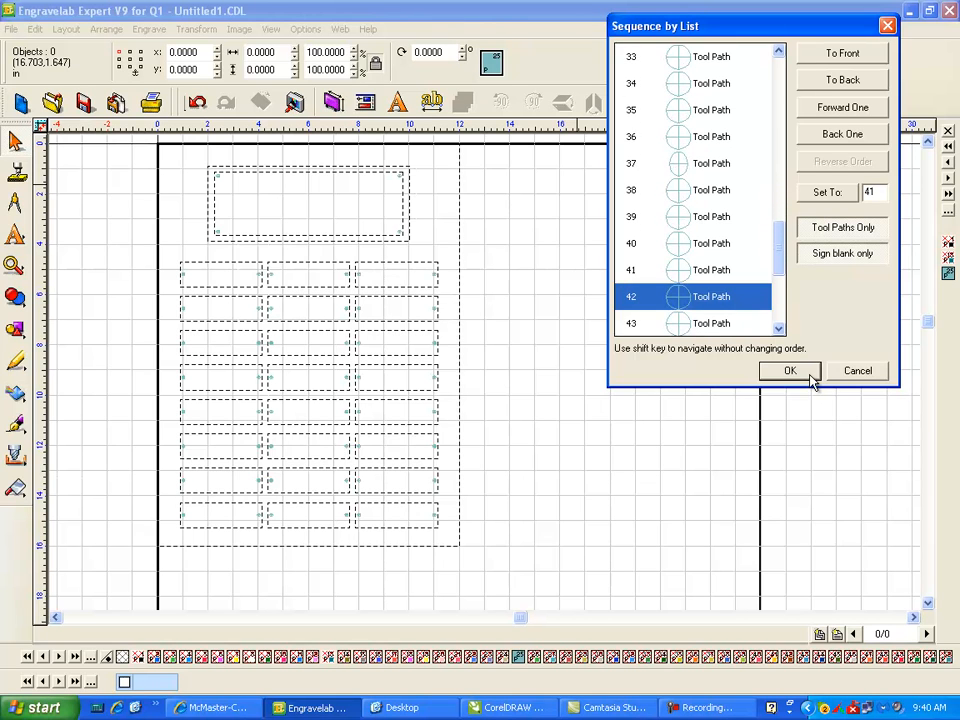
{"action": "key", "text": "Down"}
{"action": "key", "text": "Down"}
{"action": "key", "text": "Down"}
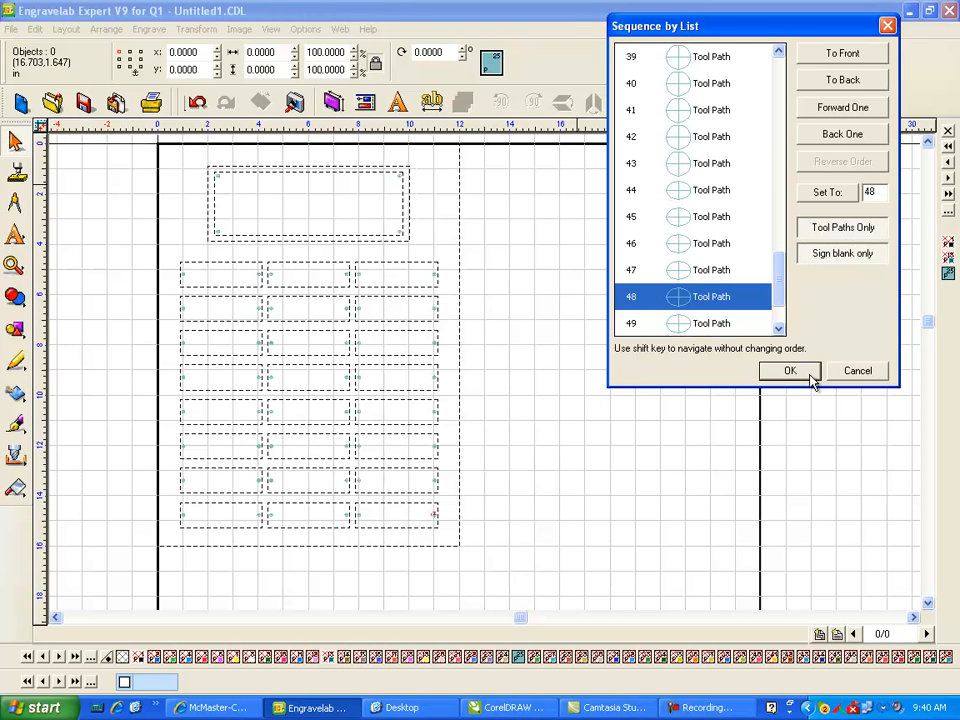
{"action": "key", "text": "Down"}
{"action": "key", "text": "Down"}
{"action": "key", "text": "Down"}
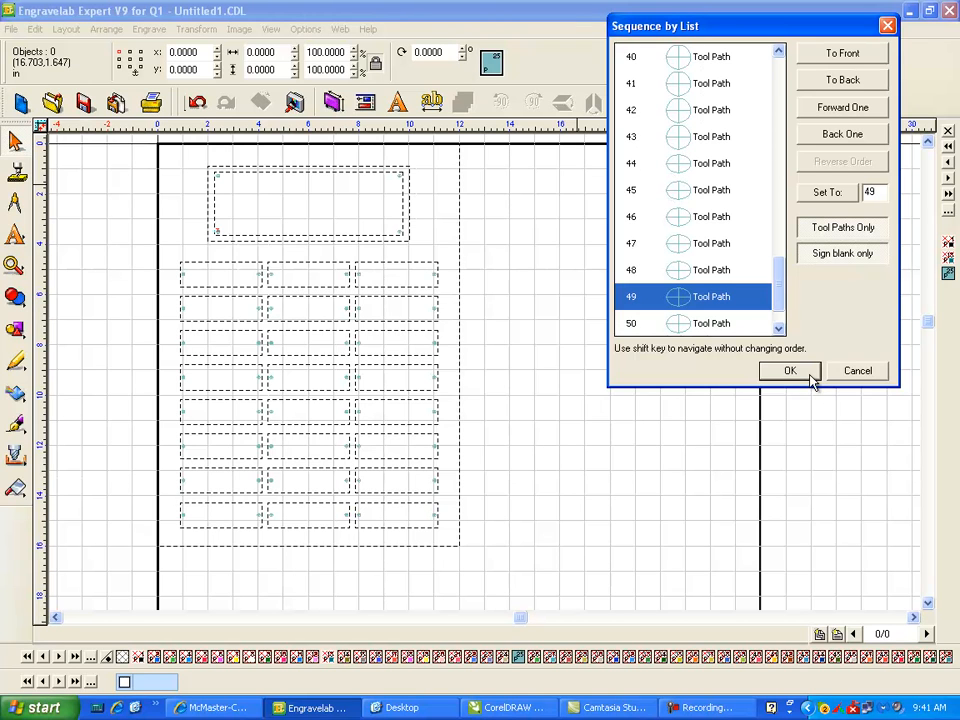
{"action": "key", "text": "Down"}
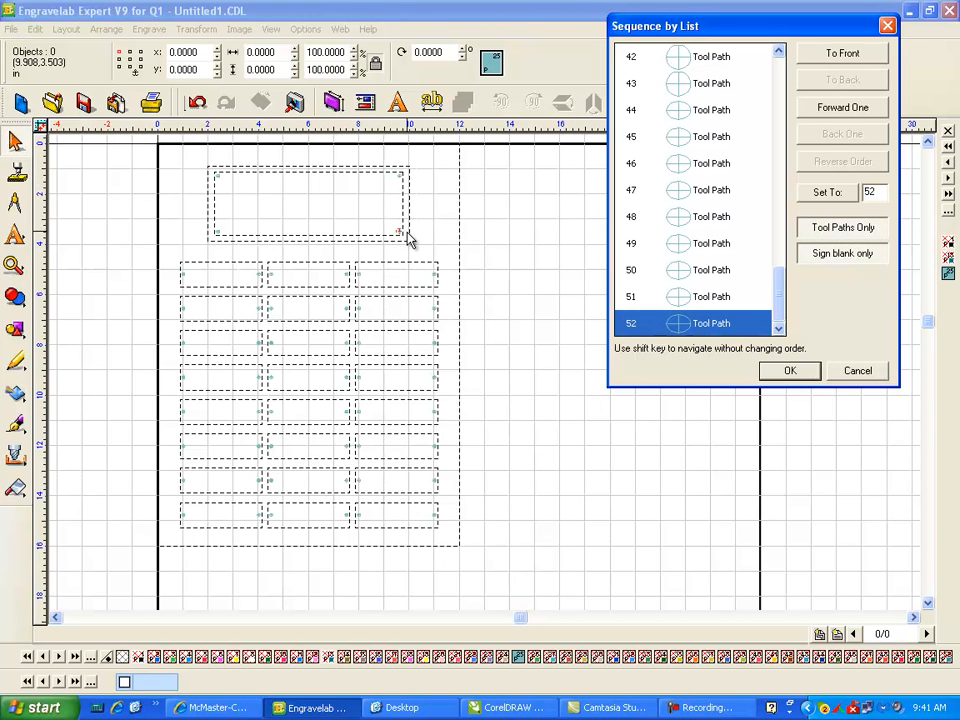
{"action": "left_click", "coordinate": [790, 372]}
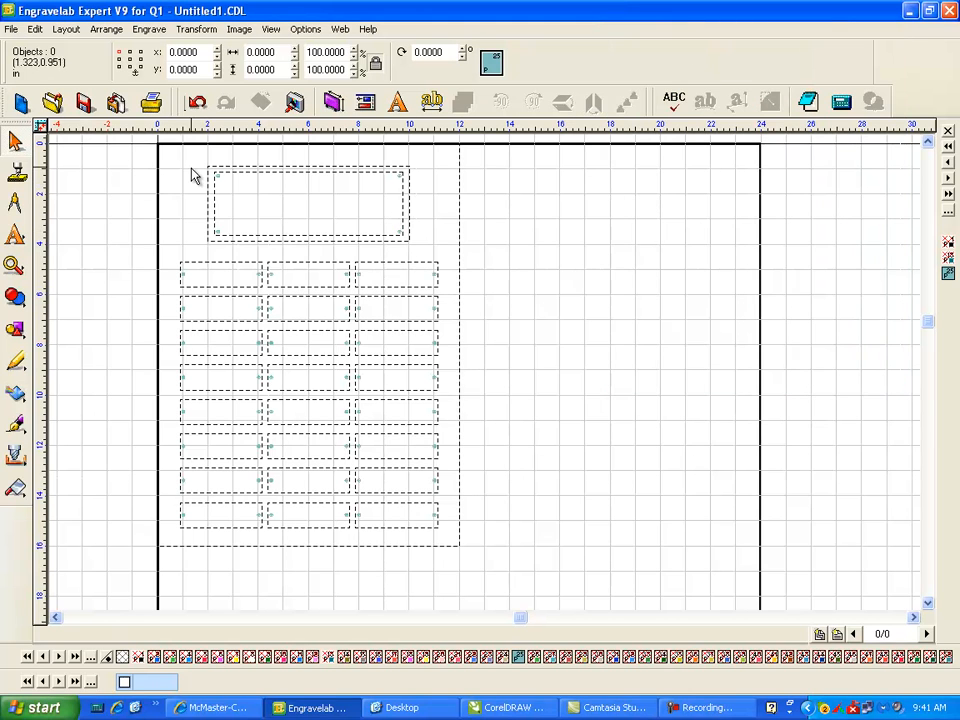
Send the four drill tool paths on the large top plate to the back of the object order.
{"action": "left_click_drag", "start_coordinate": [530, 270], "coordinate": [531, 262]}
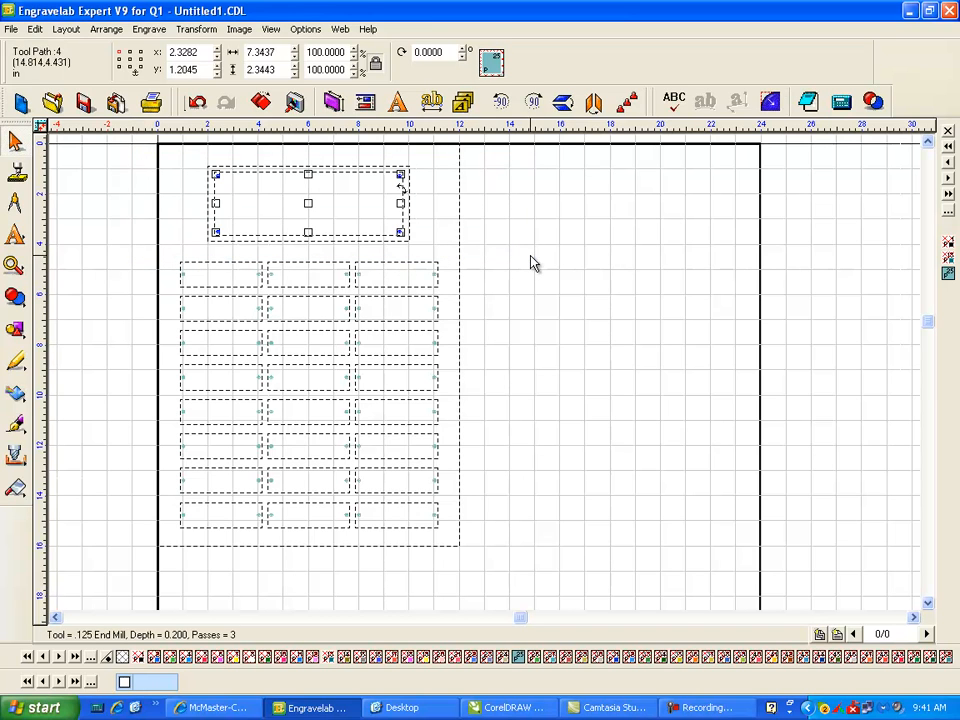
{"action": "left_click", "coordinate": [104, 30]}
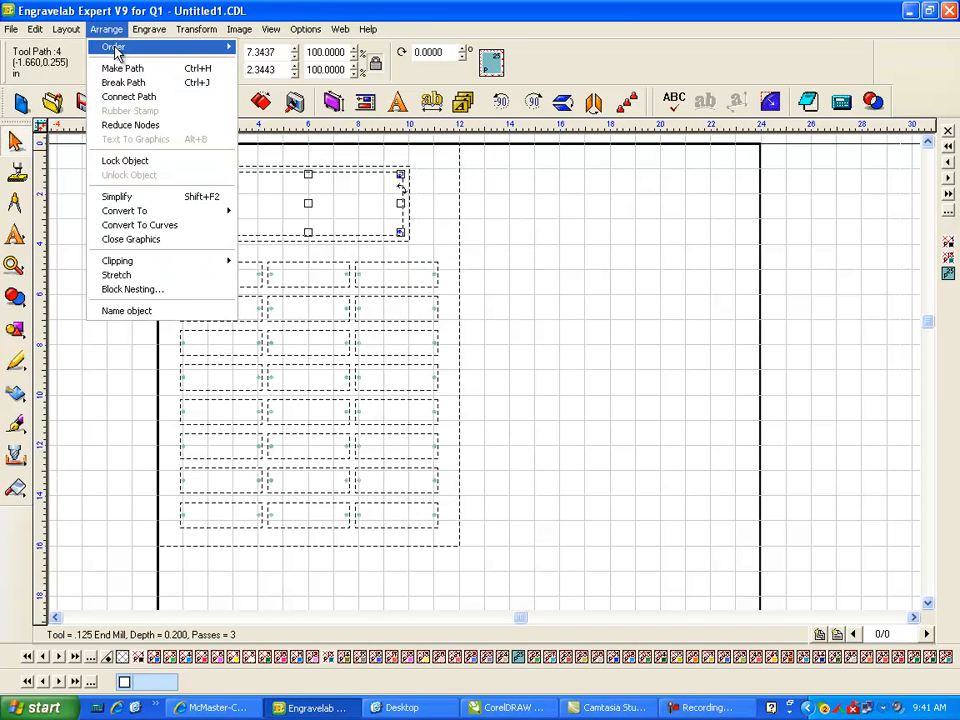
{"action": "mouse_move", "coordinate": [117, 50]}
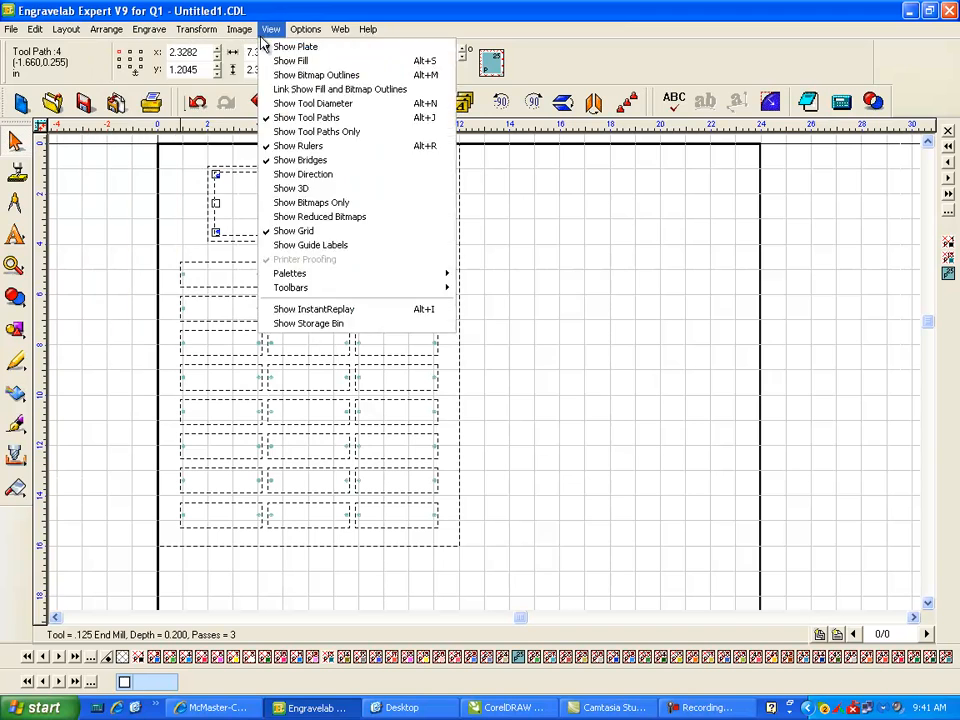
{"action": "left_click", "coordinate": [149, 29]}
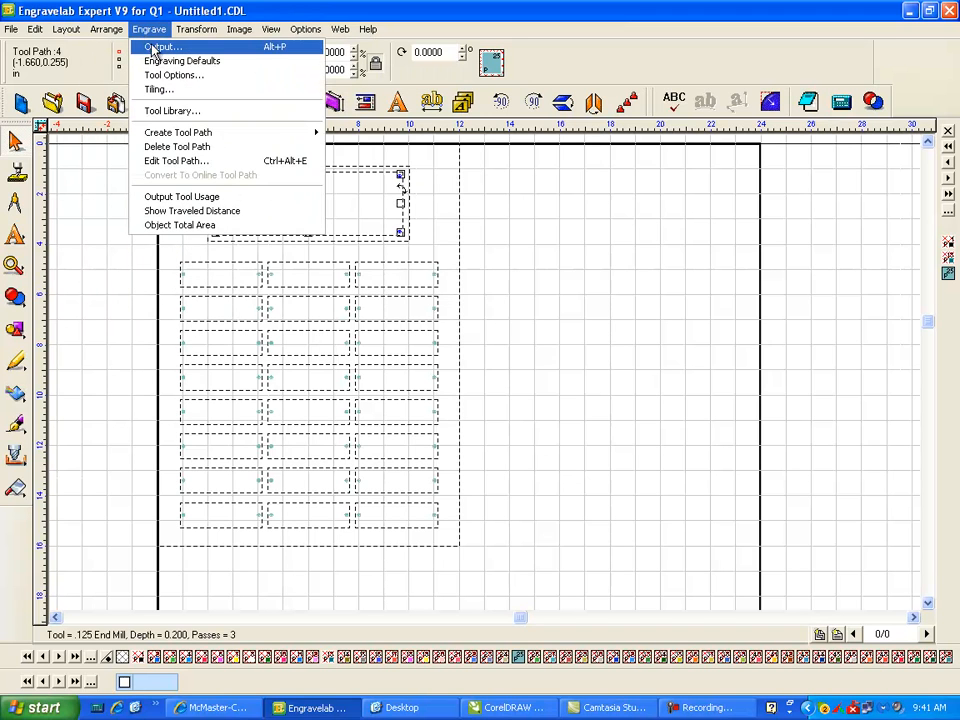
{"action": "mouse_move", "coordinate": [106, 29]}
{"action": "mouse_move", "coordinate": [128, 48]}
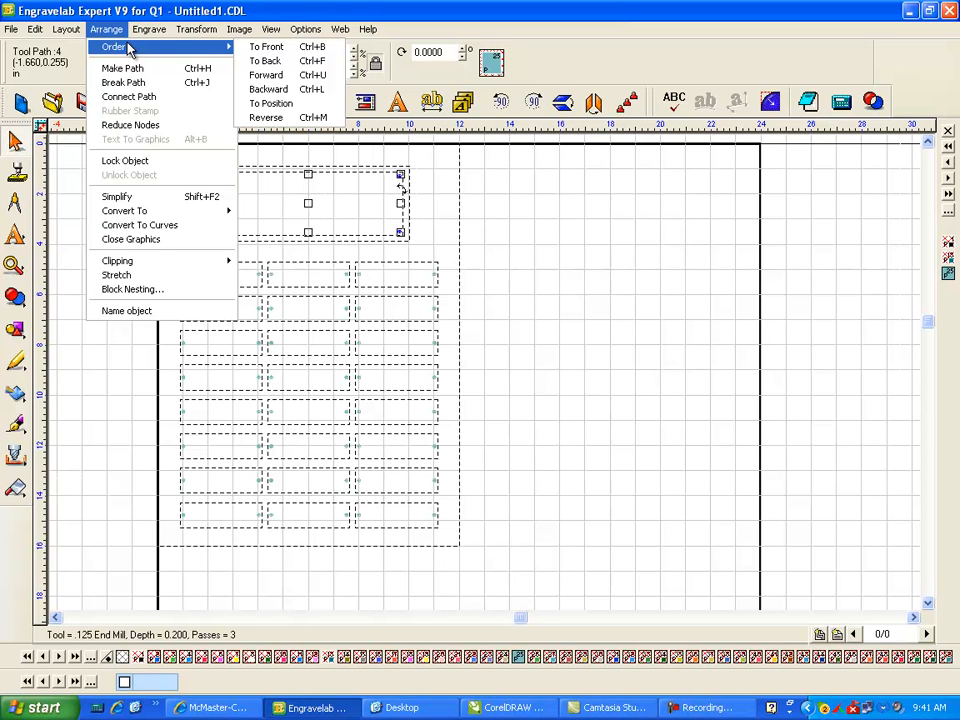
{"action": "left_click", "coordinate": [298, 62]}
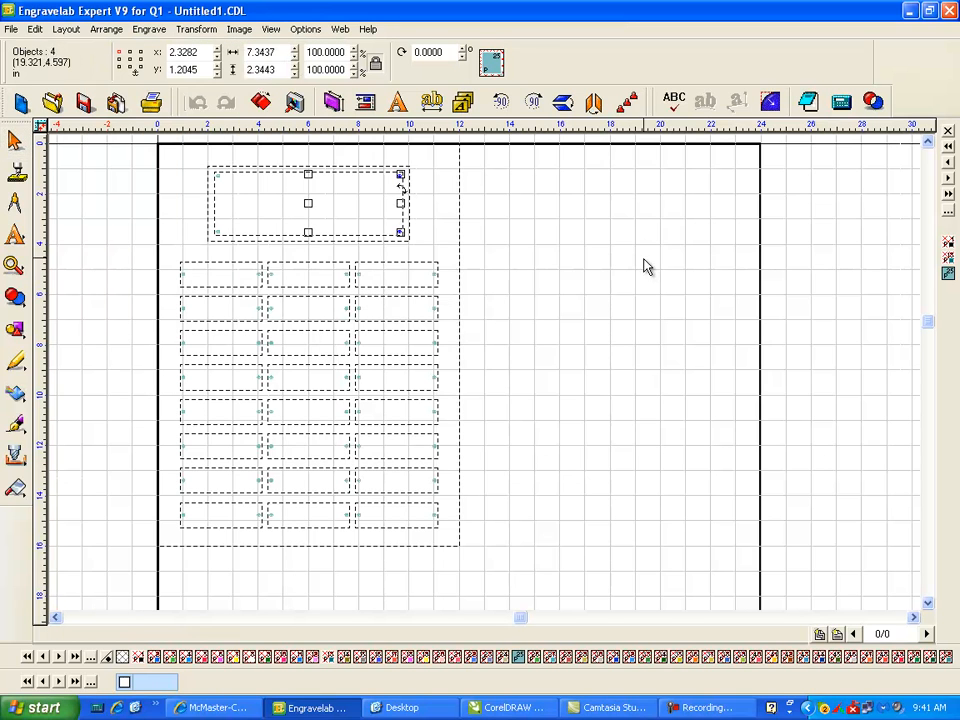
{"action": "left_click", "coordinate": [118, 184]}
{"action": "left_click_drag", "start_coordinate": [113, 157], "coordinate": [640, 257]}
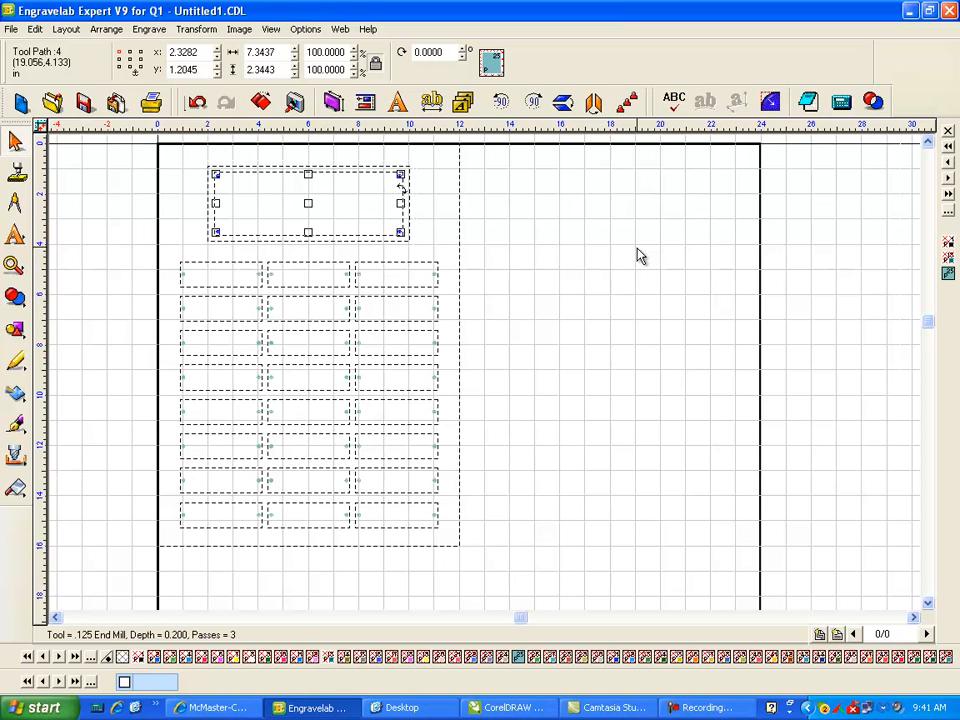
{"action": "left_click", "coordinate": [742, 270]}
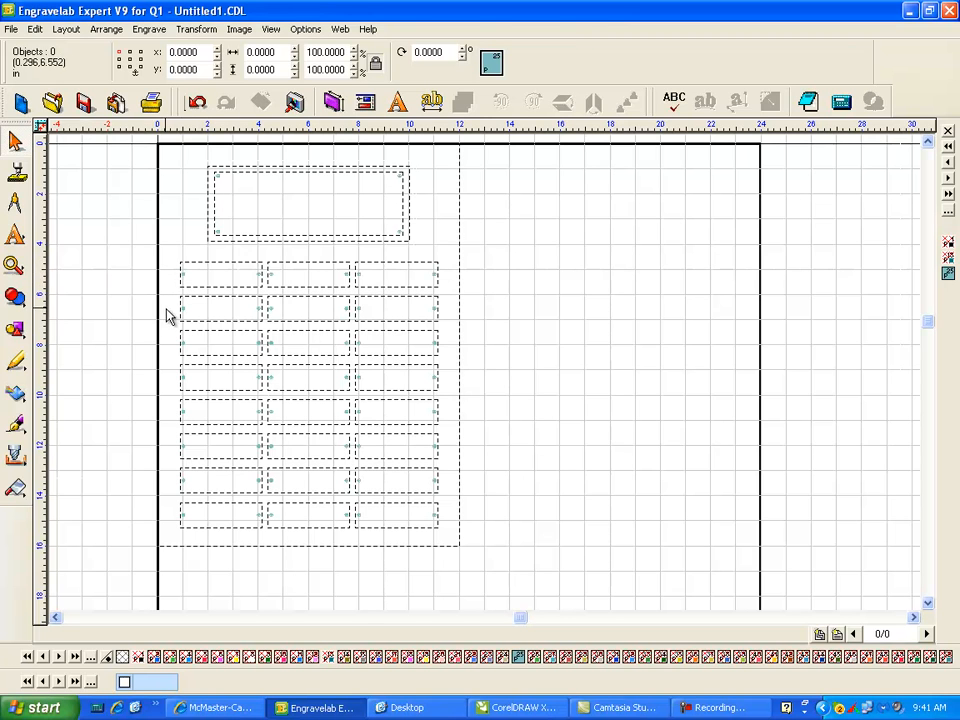
Use the centre as position reference for the second row's drill holes, and reactivate the colours of the plate outlines and hole circles.
{"action": "left_click_drag", "start_coordinate": [139, 290], "coordinate": [556, 338]}
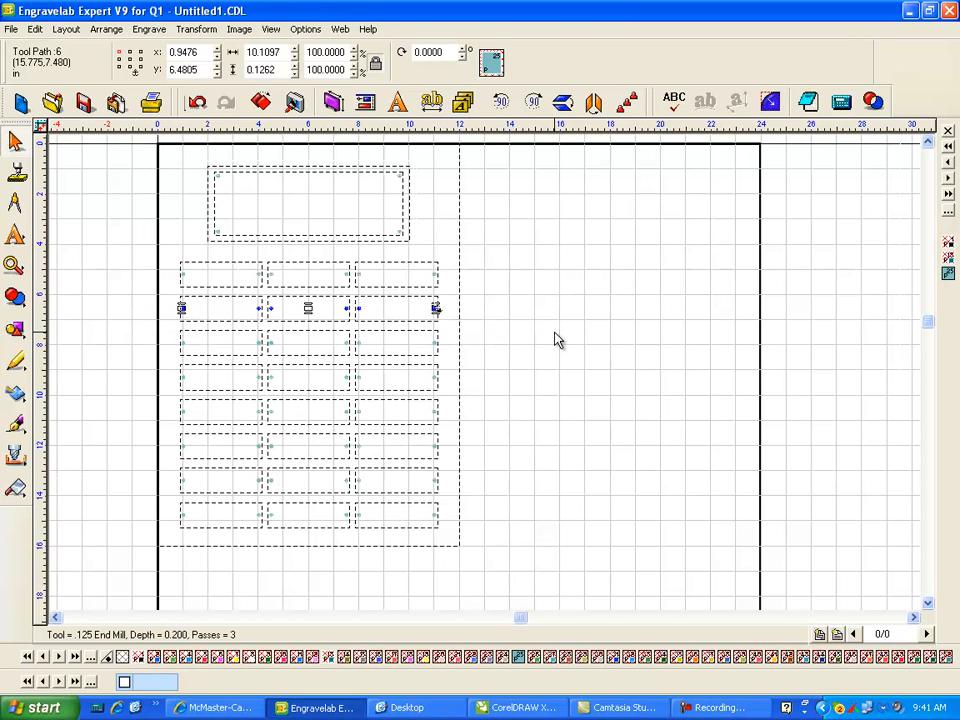
{"action": "left_click", "coordinate": [130, 62]}
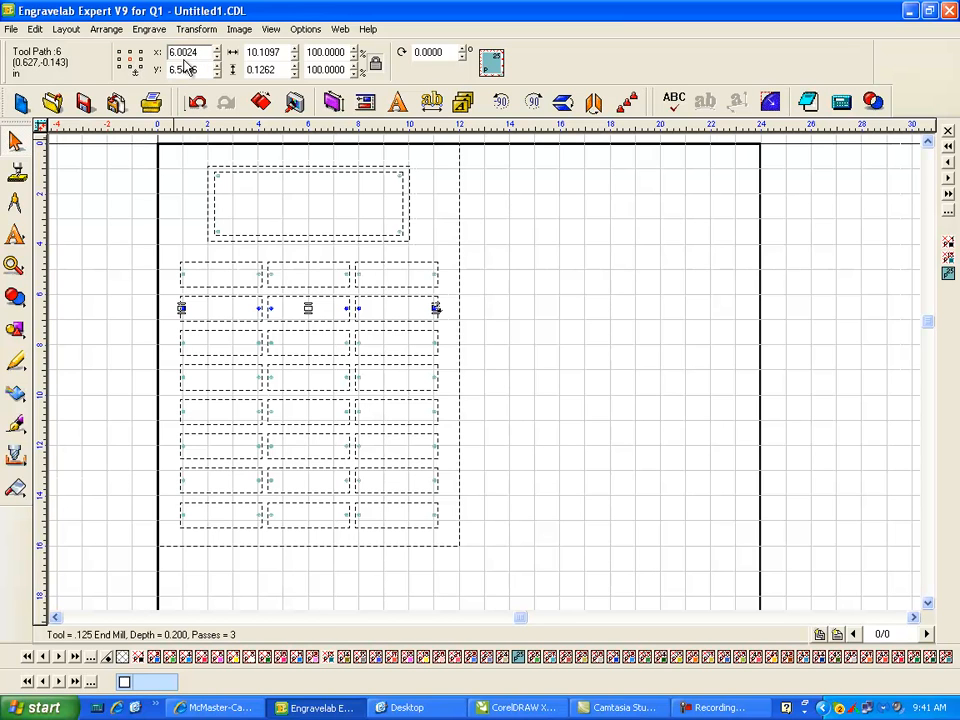
{"action": "left_click", "coordinate": [558, 300]}
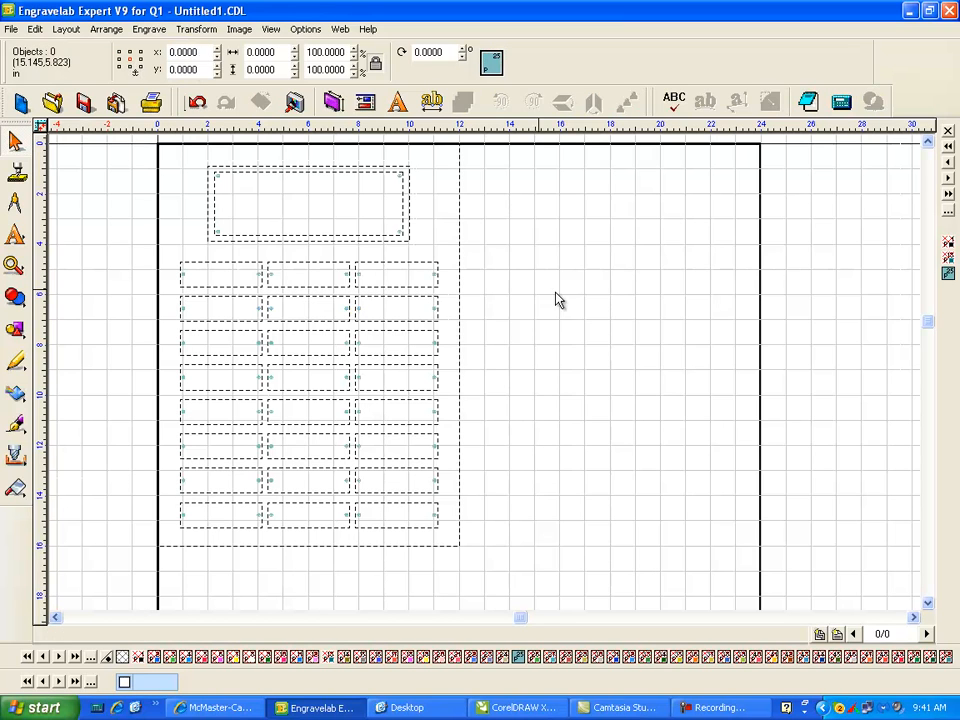
{"action": "left_click", "coordinate": [950, 248]}
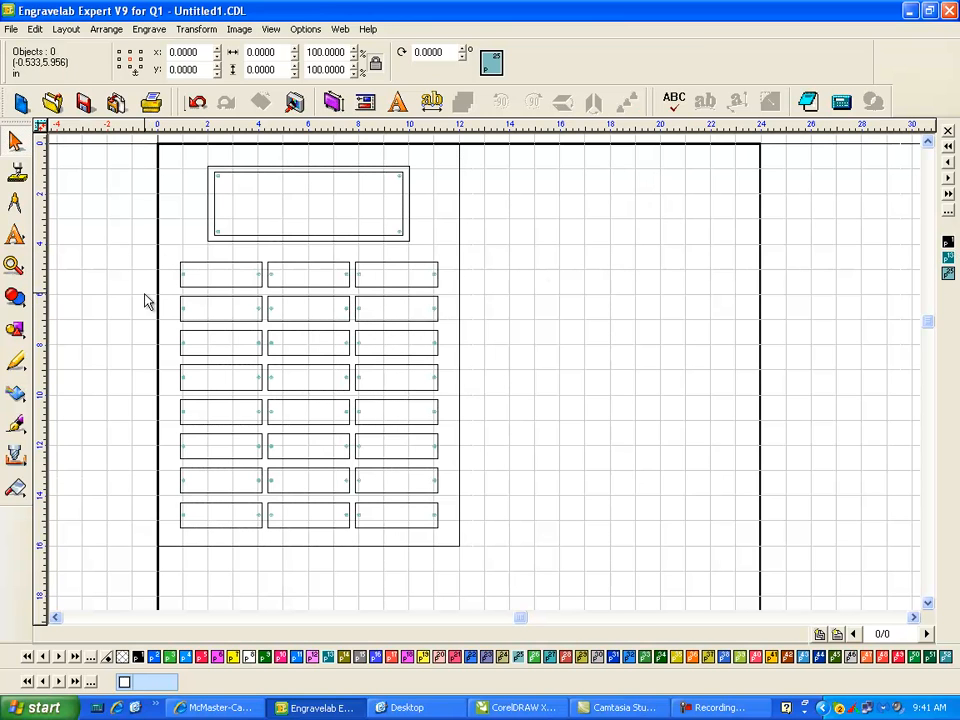
Mirror the second, fourth, sixth and eighth rows of small plates horizontally together with their holes.
{"action": "left_click_drag", "start_coordinate": [140, 291], "coordinate": [546, 332]}
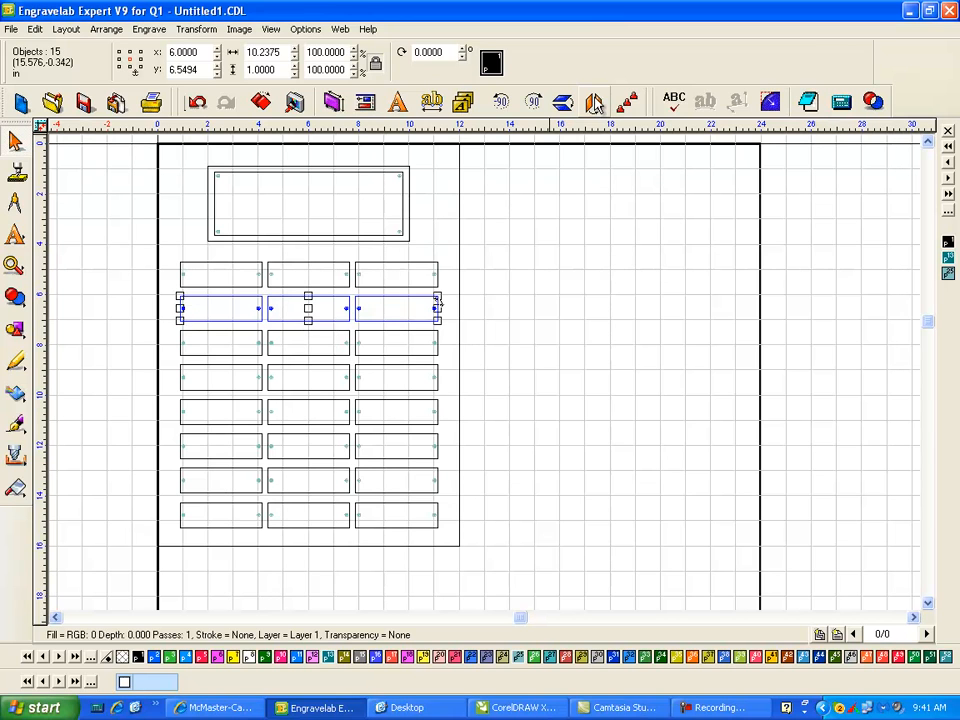
{"action": "left_click_drag", "start_coordinate": [136, 355], "coordinate": [531, 402]}
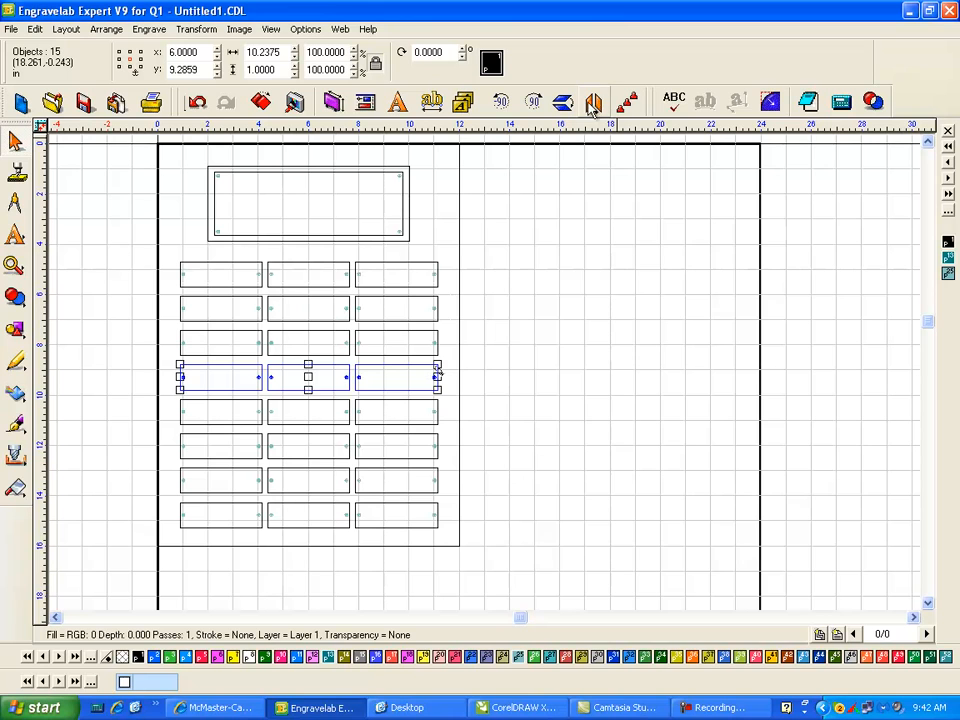
{"action": "left_click_drag", "start_coordinate": [143, 401], "coordinate": [242, 461]}
{"action": "left_click_drag", "start_coordinate": [94, 429], "coordinate": [568, 491]}
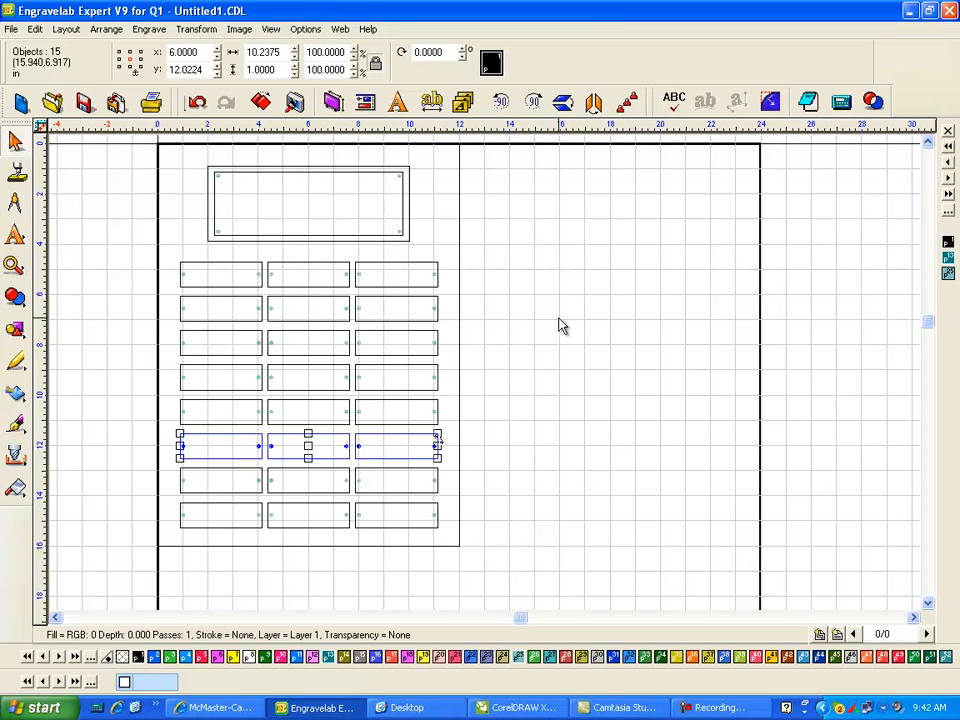
{"action": "left_click_drag", "start_coordinate": [121, 501], "coordinate": [553, 566]}
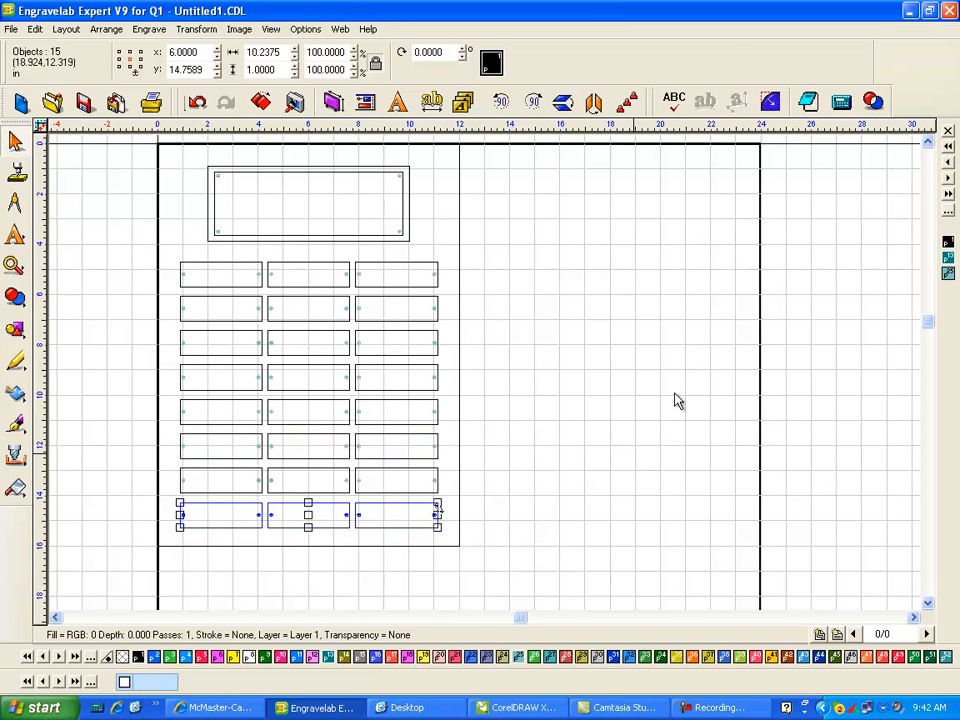
{"action": "left_click", "coordinate": [594, 296]}
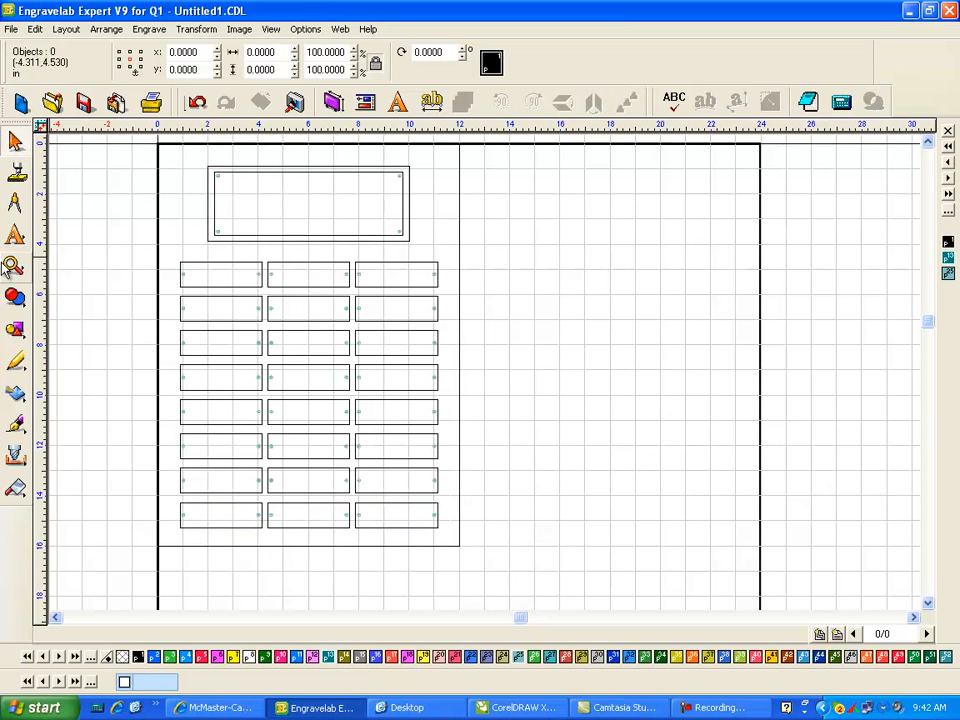
Open Sequence by List and restrict the list to tool paths only.
{"action": "left_click_drag", "start_coordinate": [13, 266], "coordinate": [64, 272]}
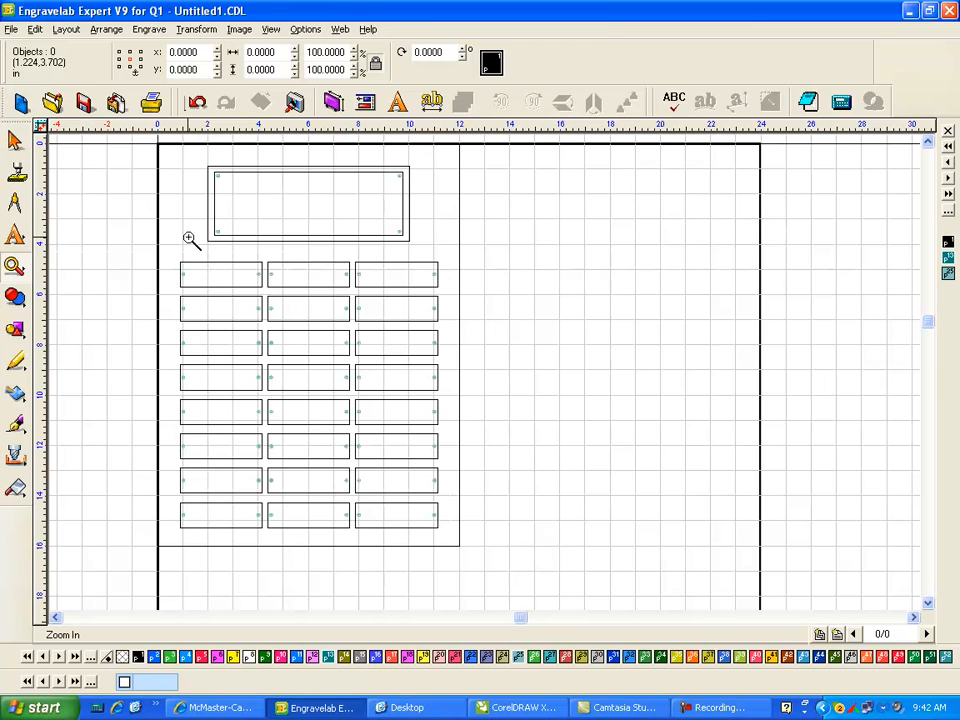
{"action": "key", "text": "ctrl+l"}
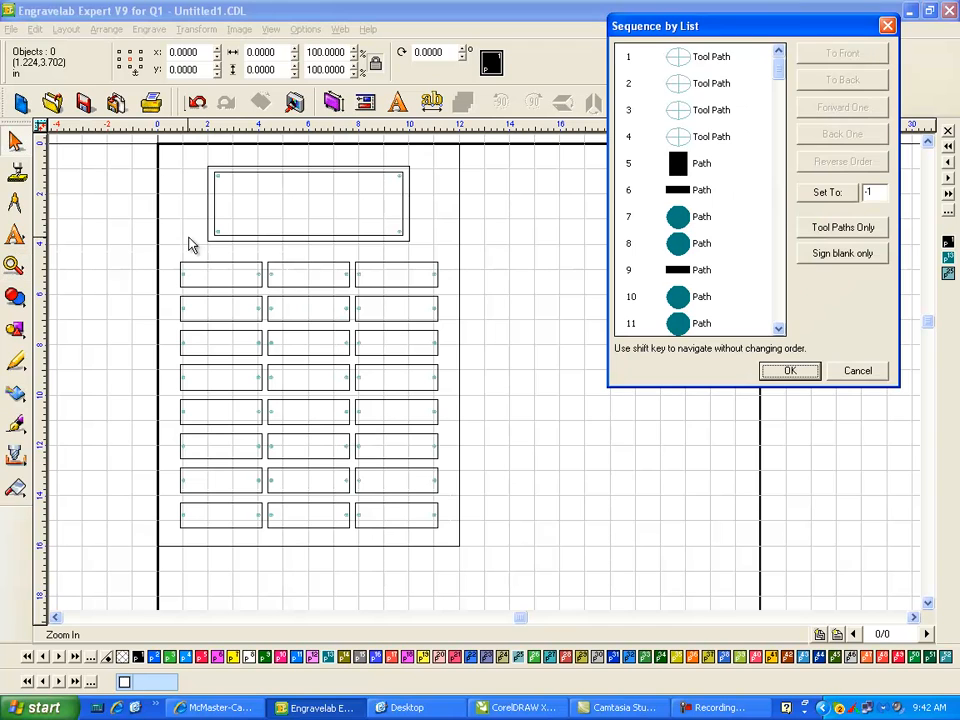
{"action": "left_click", "coordinate": [843, 229]}
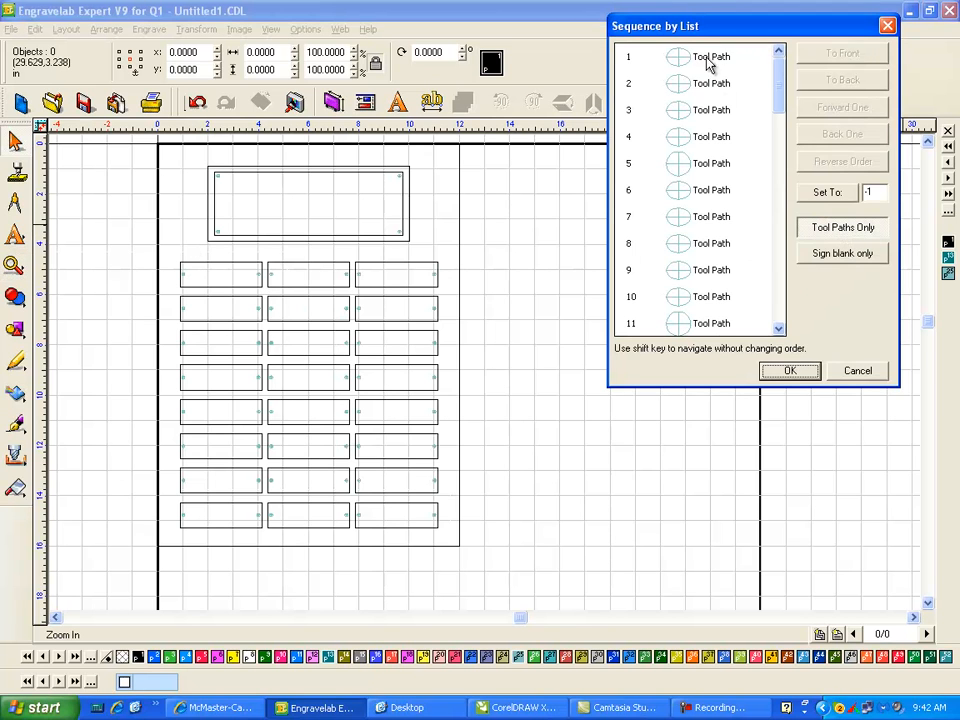
Step through tool paths 1 to 52 to check the back-and-forth drilling order along the plate rows.
{"action": "left_click", "coordinate": [711, 60]}
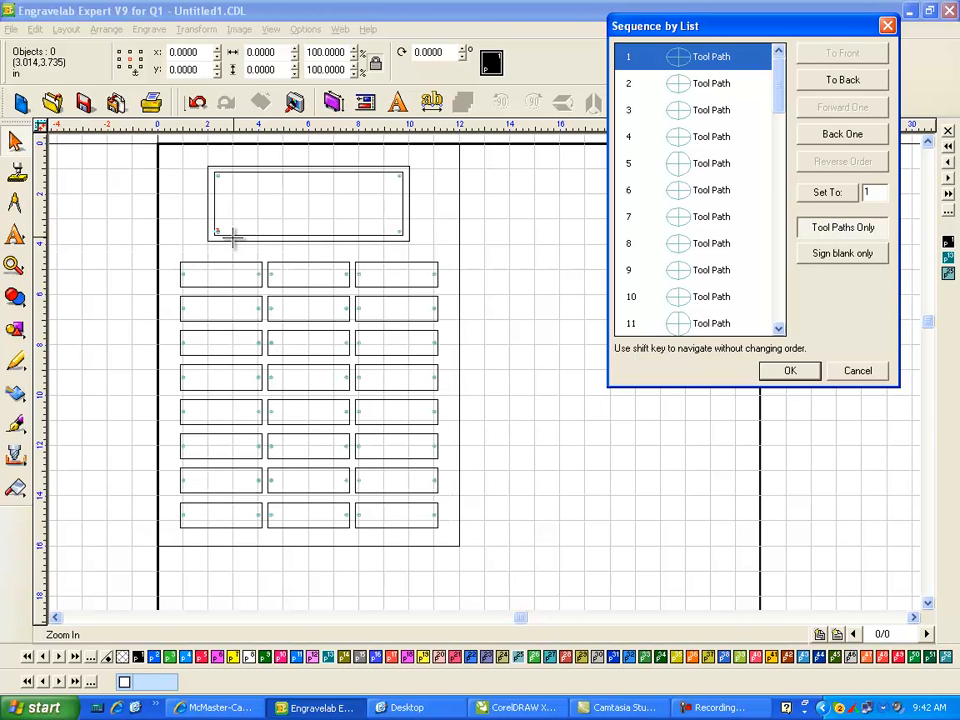
{"action": "key", "text": "Down"}
{"action": "key", "text": "Down"}
{"action": "key", "text": "Down"}
{"action": "key", "text": "Down"}
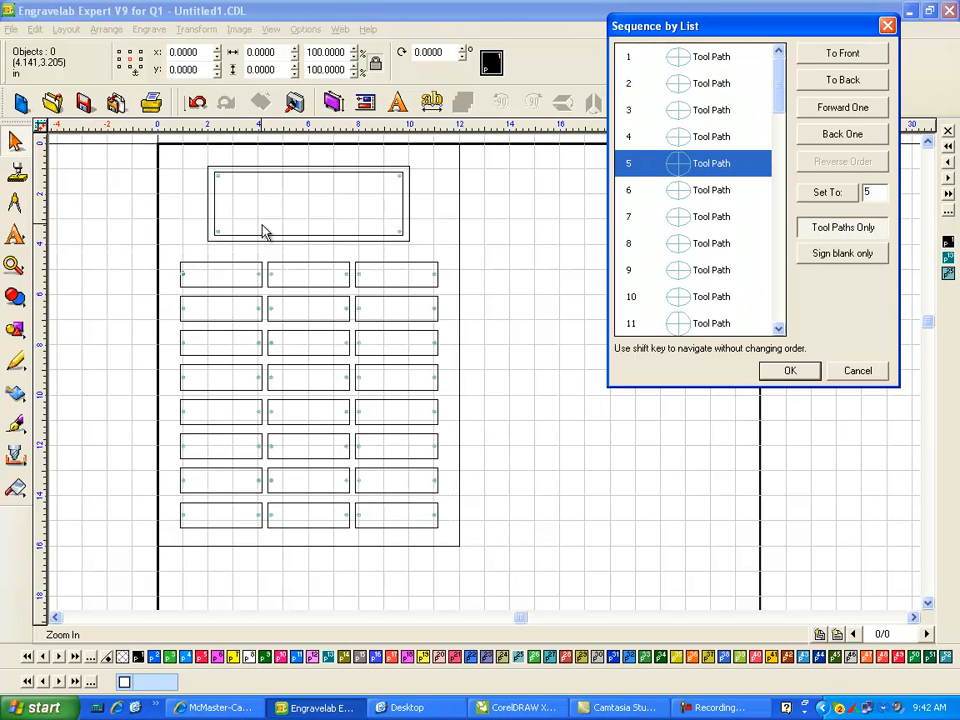
{"action": "key", "text": "Down"}
{"action": "key", "text": "Down"}
{"action": "key", "text": "Down"}
{"action": "key", "text": "Down"}
{"action": "key", "text": "Down"}
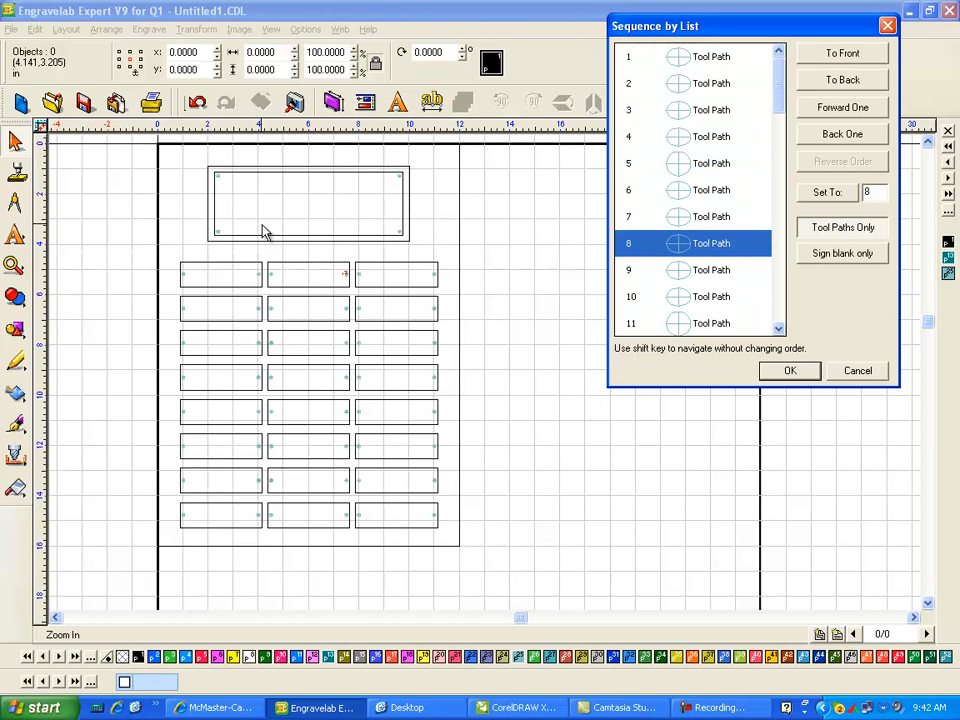
{"action": "key", "text": "Down"}
{"action": "key", "text": "Down"}
{"action": "key", "text": "Down"}
{"action": "key", "text": "Down"}
{"action": "key", "text": "Down"}
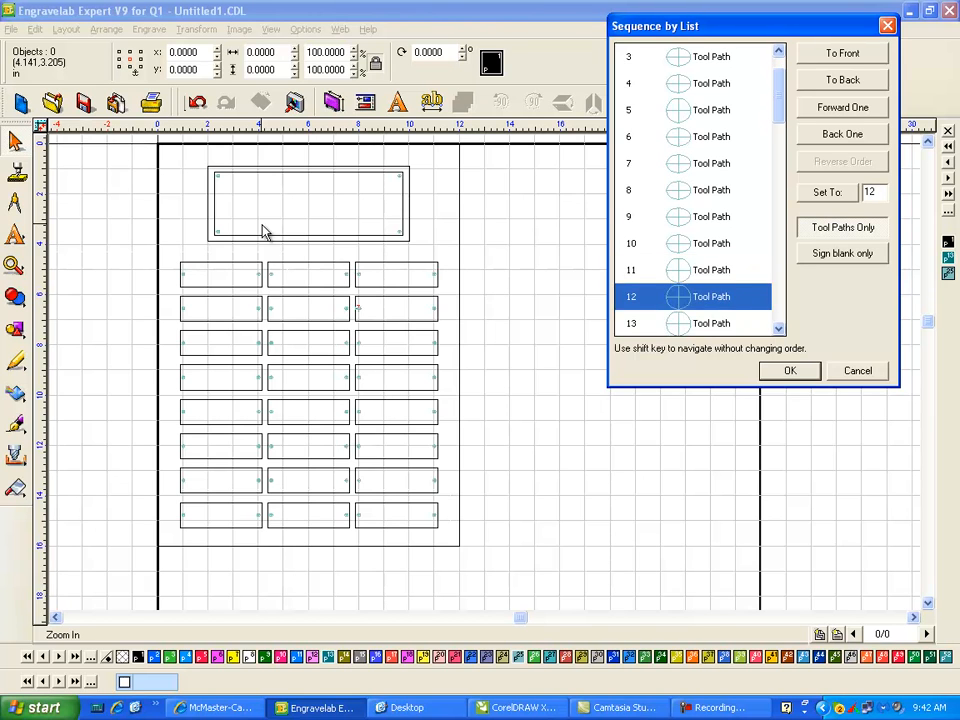
{"action": "key", "text": "Down"}
{"action": "key", "text": "Down"}
{"action": "key", "text": "Down"}
{"action": "key", "text": "Down"}
{"action": "key", "text": "Down"}
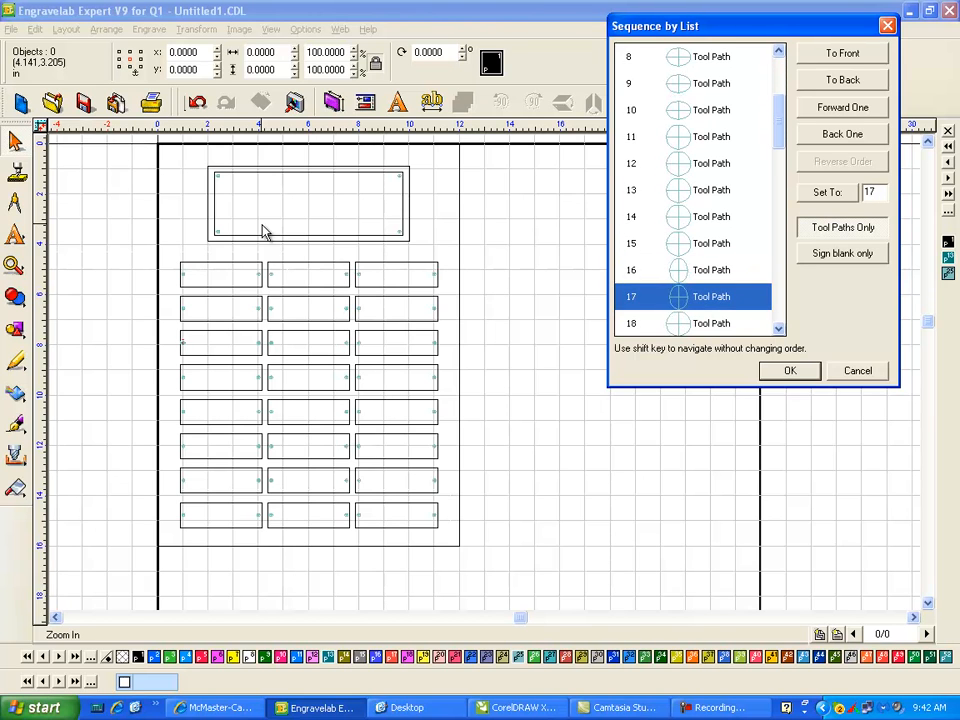
{"action": "key", "text": "Down"}
{"action": "key", "text": "Down"}
{"action": "key", "text": "Down"}
{"action": "key", "text": "Down"}
{"action": "key", "text": "Down"}
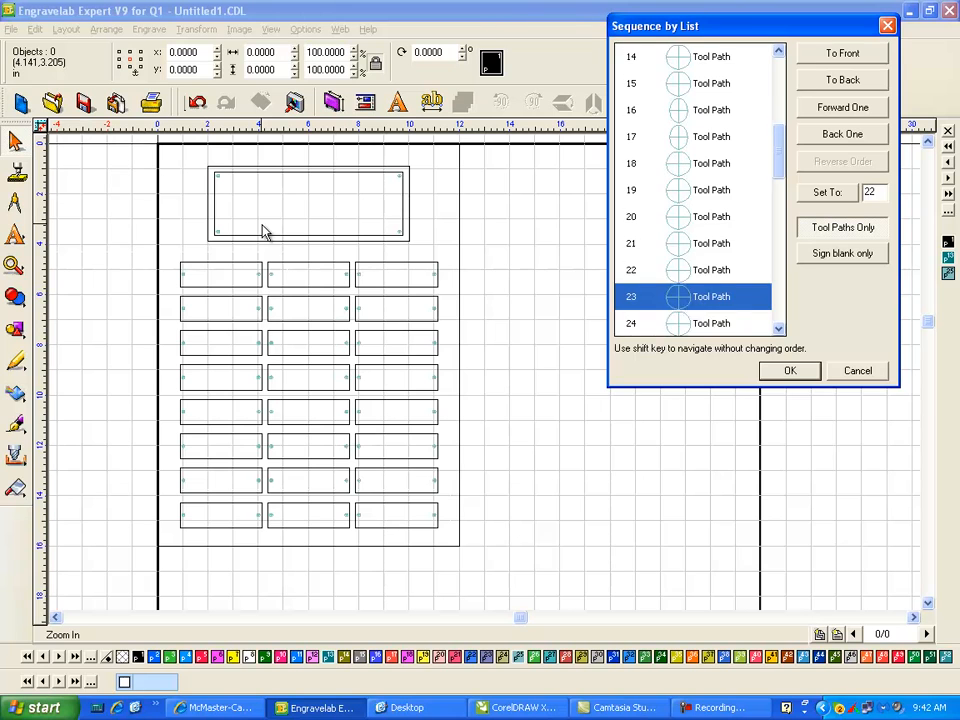
{"action": "key", "text": "Down"}
{"action": "key", "text": "Down"}
{"action": "key", "text": "Down"}
{"action": "key", "text": "Down"}
{"action": "key", "text": "Down"}
{"action": "key", "text": "Down"}
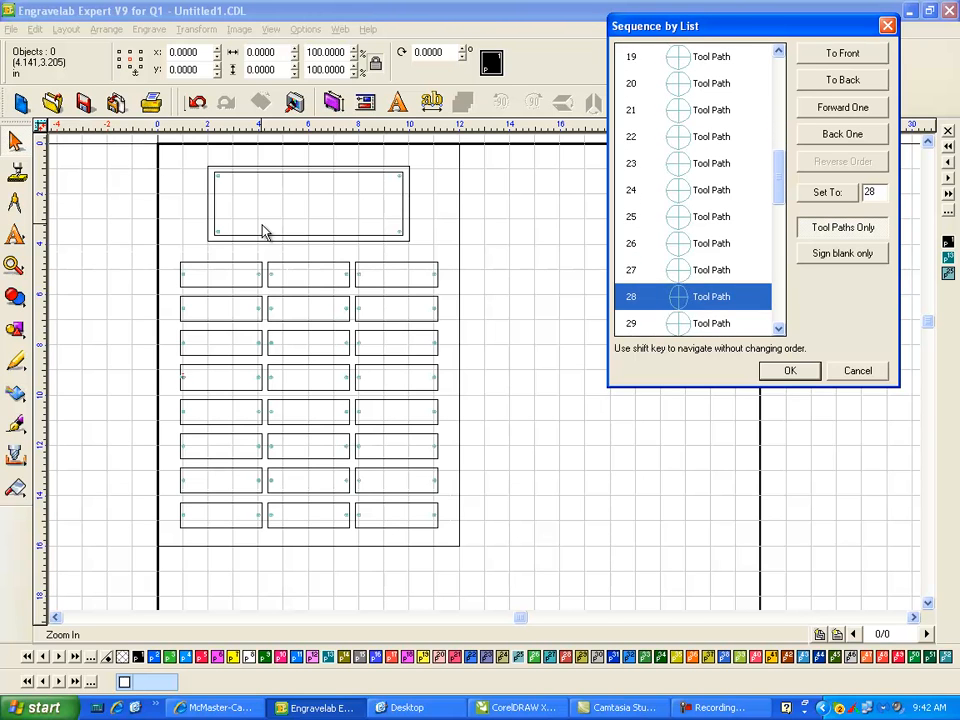
{"action": "key", "text": "Down"}
{"action": "key", "text": "Down"}
{"action": "key", "text": "Down"}
{"action": "key", "text": "Down"}
{"action": "key", "text": "Down"}
{"action": "key", "text": "Down"}
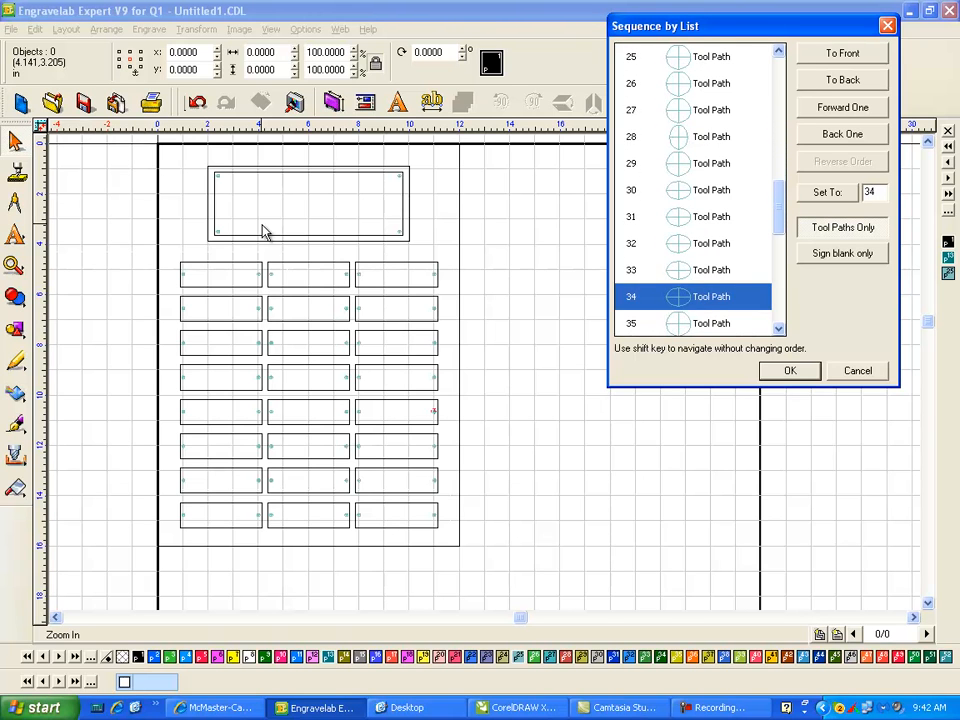
{"action": "key", "text": "Down"}
{"action": "key", "text": "Down"}
{"action": "key", "text": "Down"}
{"action": "key", "text": "Down"}
{"action": "key", "text": "Down"}
{"action": "key", "text": "Down"}
{"action": "key", "text": "Down"}
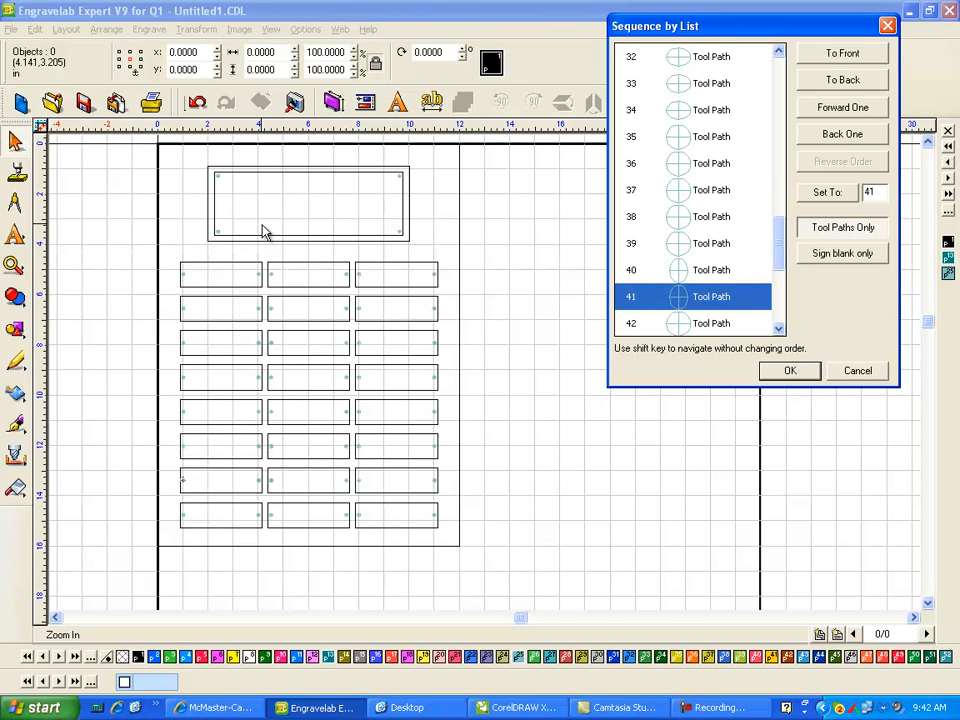
{"action": "key", "text": "Down"}
{"action": "key", "text": "Down"}
{"action": "key", "text": "Down"}
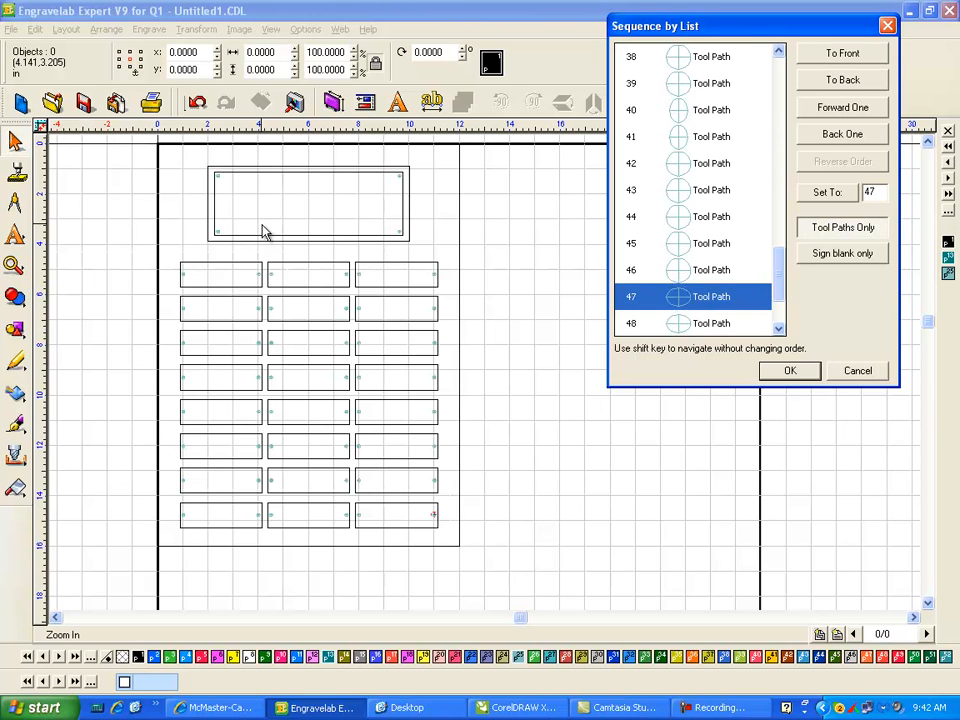
{"action": "key", "text": "Down"}
{"action": "key", "text": "Down"}
{"action": "key", "text": "Down"}
{"action": "key", "text": "Down"}
{"action": "key", "text": "Down"}
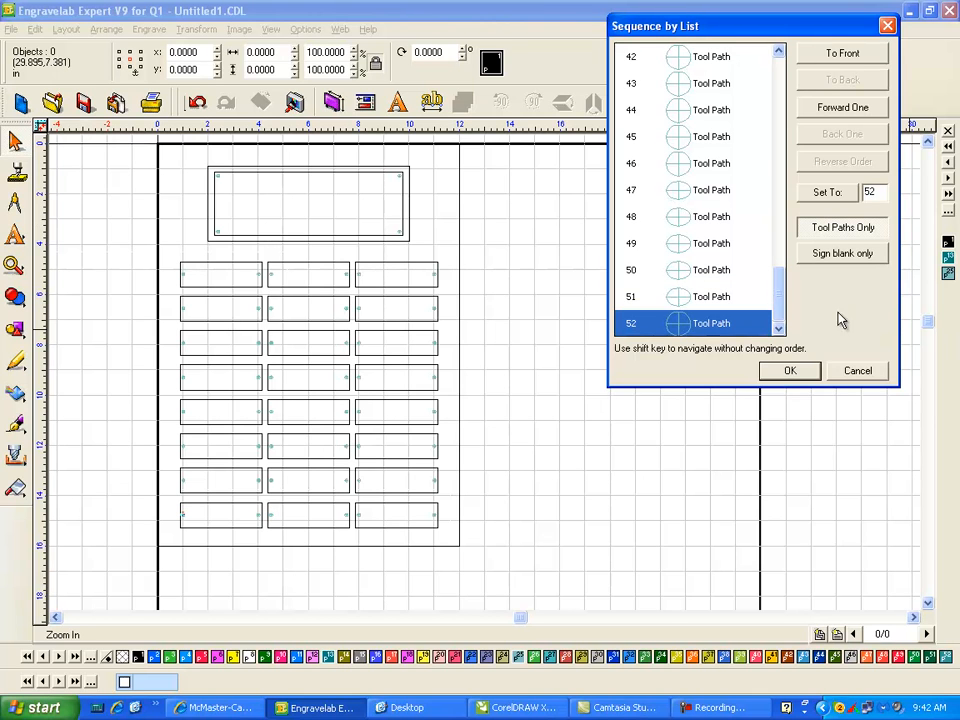
Move tool paths 2 to 4 to the front of the sequence so the large plate's lower-left hole is drilled fourth.
{"action": "left_click_drag", "start_coordinate": [778, 281], "coordinate": [785, 45]}
{"action": "left_click", "coordinate": [699, 57]}
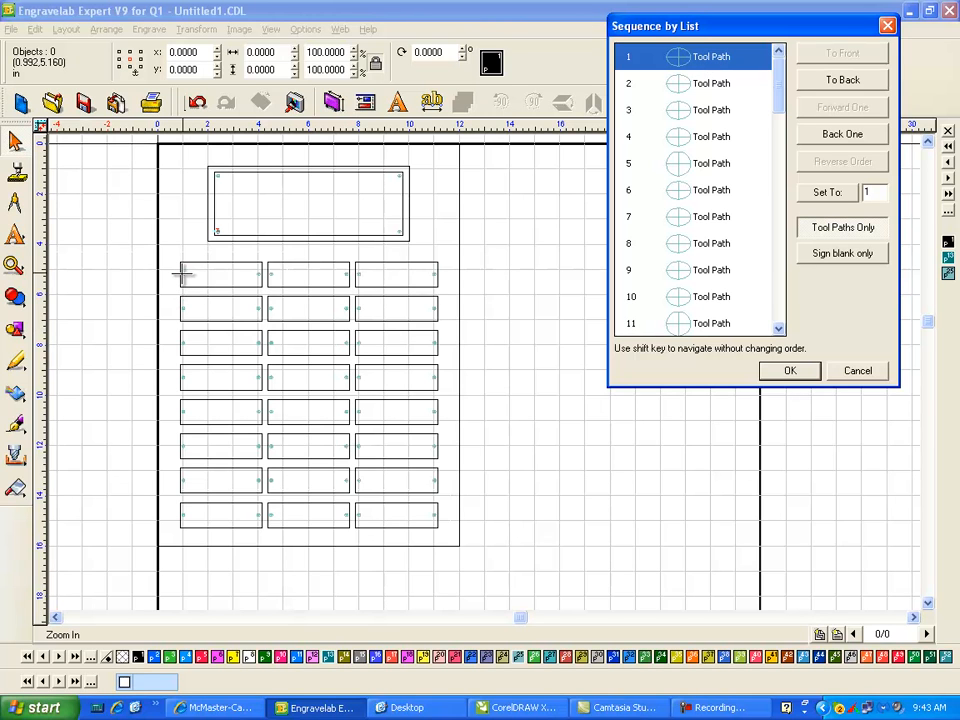
{"action": "left_click", "coordinate": [708, 85]}
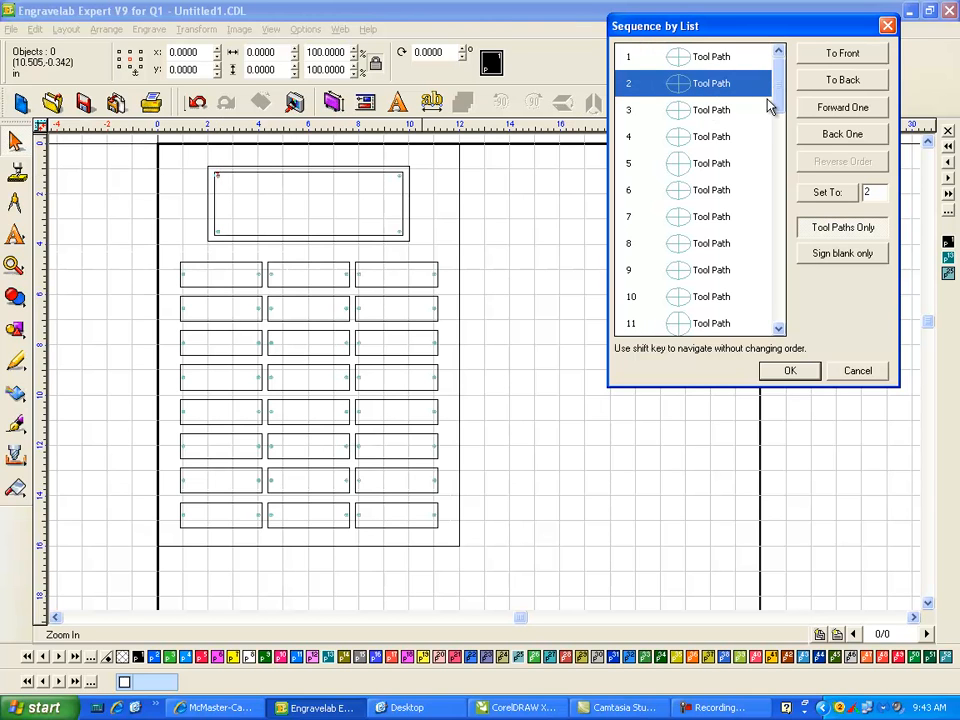
{"action": "left_click", "coordinate": [700, 112]}
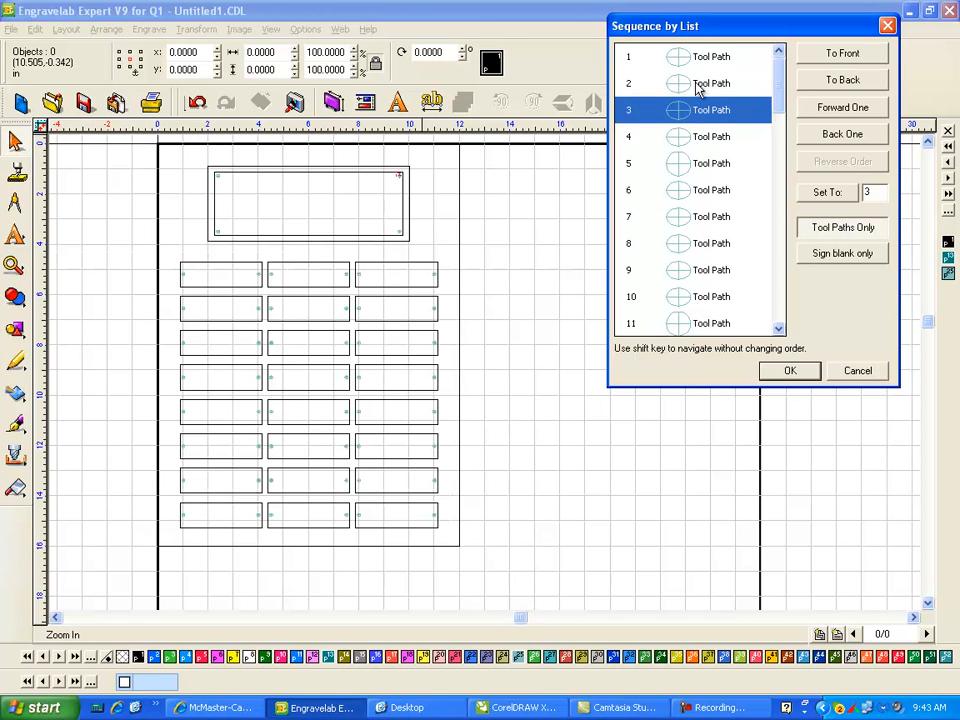
{"action": "left_click", "coordinate": [698, 88]}
{"action": "left_click", "coordinate": [706, 116], "text": "shift"}
{"action": "left_click", "coordinate": [702, 143], "text": "shift"}
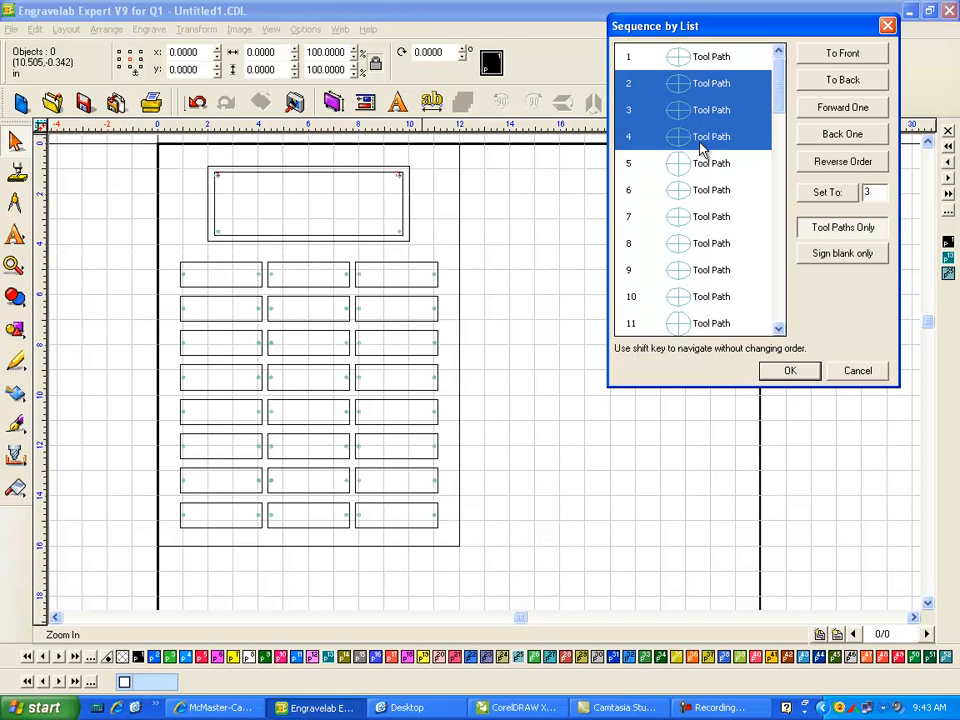
{"action": "left_click", "coordinate": [836, 58]}
Step through tool paths 1 to 5 to check the order around the large plate, and accept the new sequence.
{"action": "left_click", "coordinate": [703, 60]}
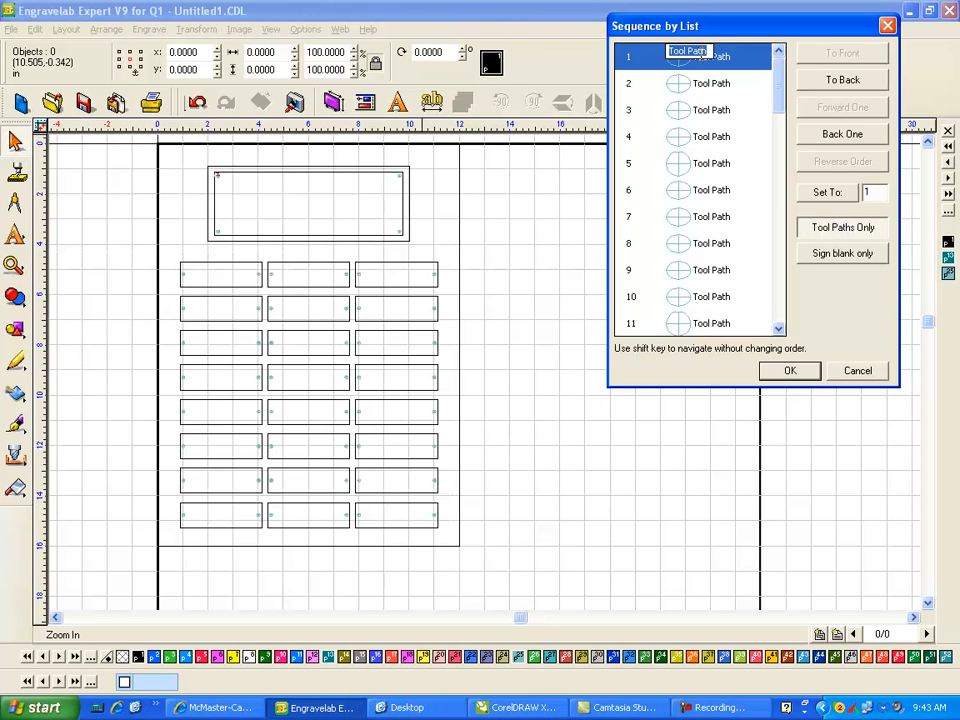
{"action": "left_click", "coordinate": [718, 60]}
{"action": "left_click", "coordinate": [671, 82]}
{"action": "left_click", "coordinate": [702, 58]}
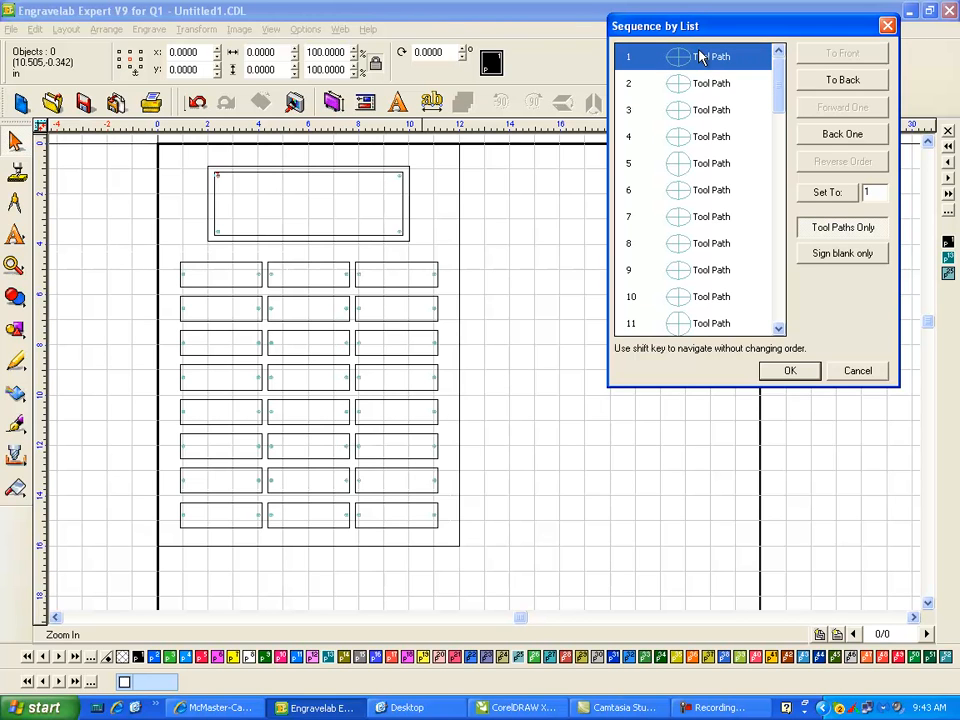
{"action": "key", "text": "Down"}
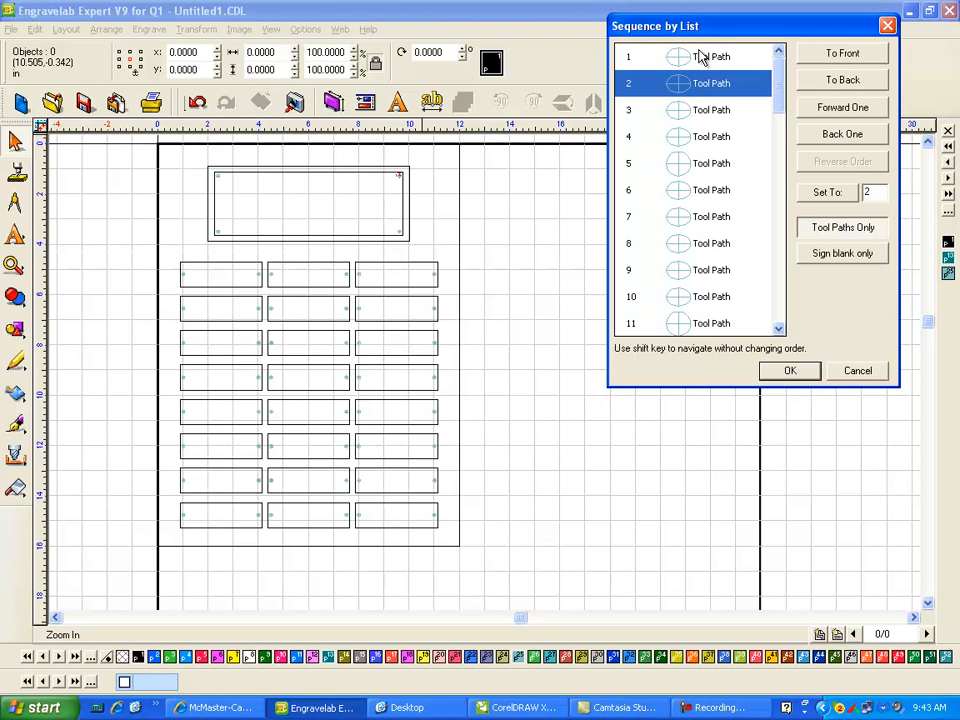
{"action": "key", "text": "Down"}
{"action": "key", "text": "Down"}
{"action": "key", "text": "Down"}
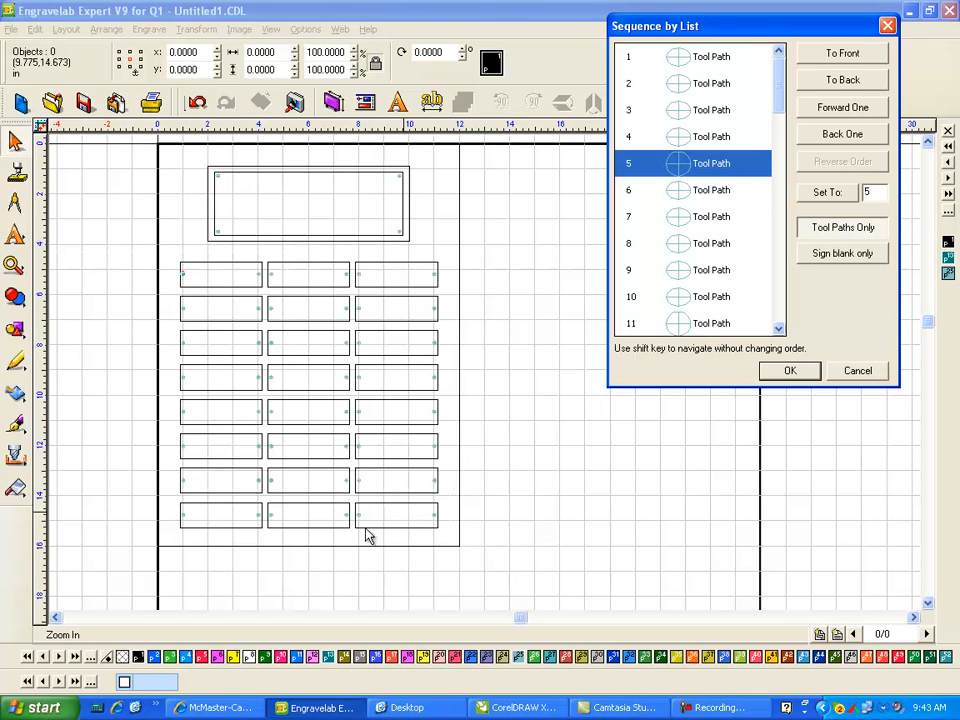
{"action": "left_click", "coordinate": [785, 376]}
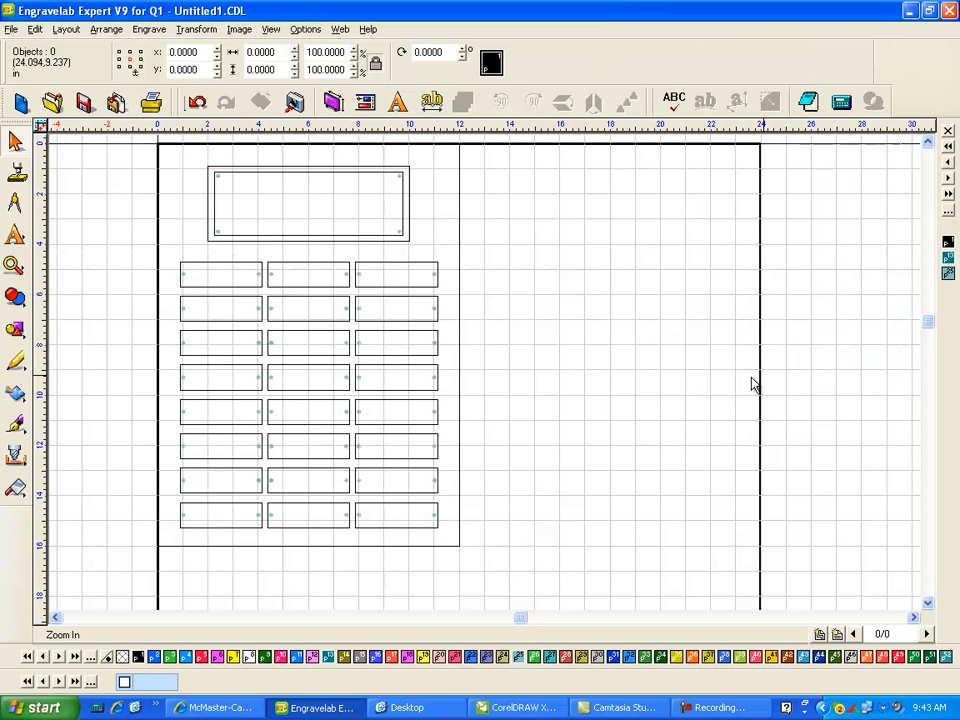
Save the layout as the CADlink drawing "Barhill 12x16 plaque" in the Barhill folder of 1Logos3.
{"action": "left_click", "coordinate": [10, 30]}
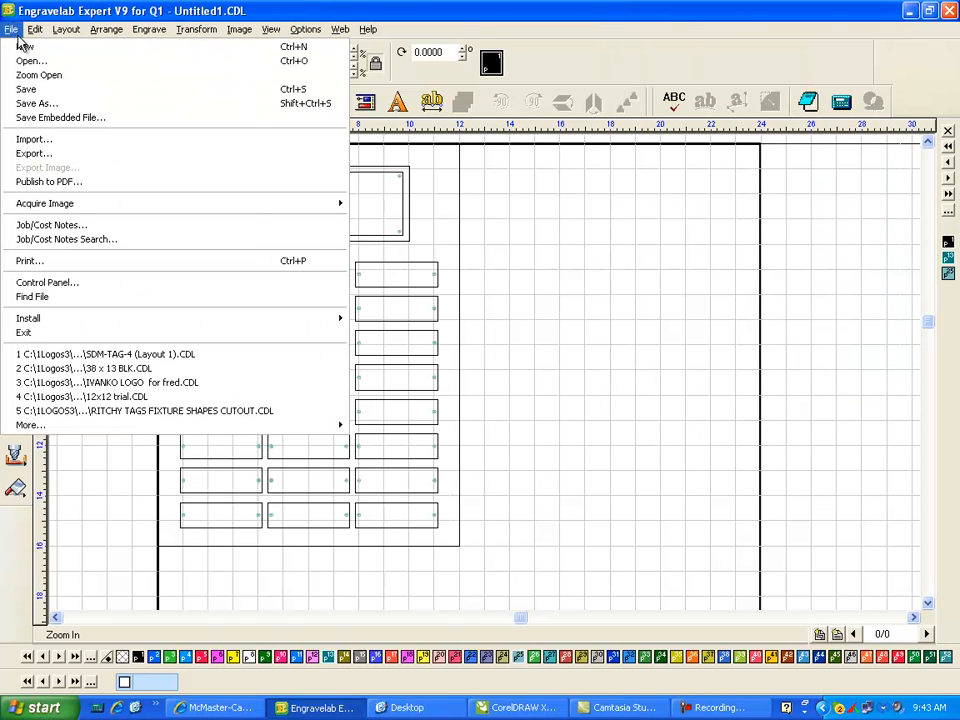
{"action": "key", "text": "Return"}
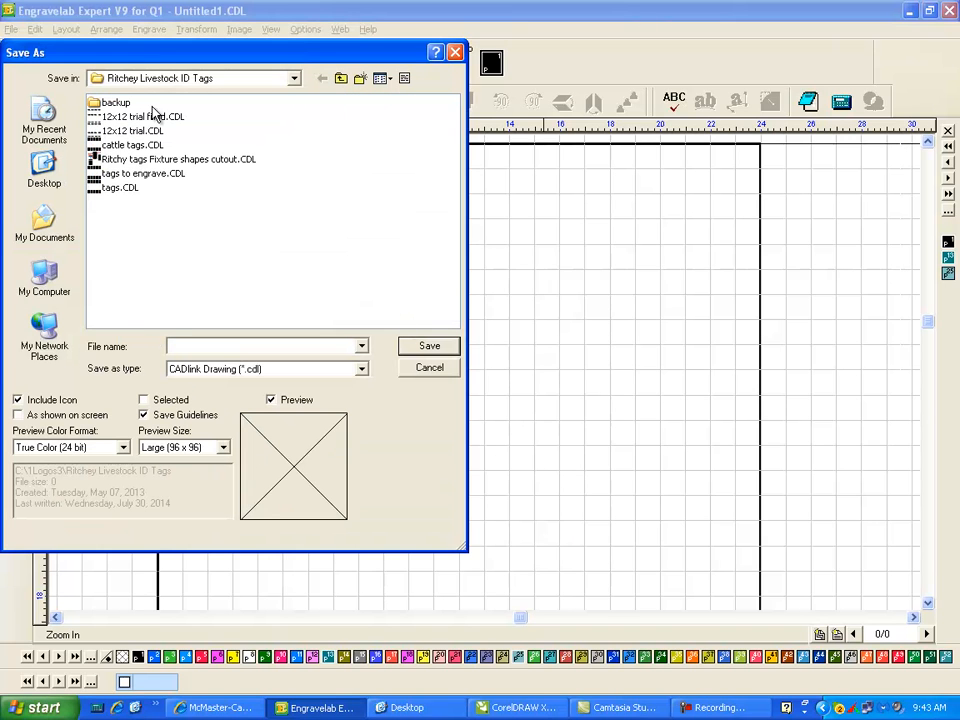
{"action": "left_click", "coordinate": [340, 80]}
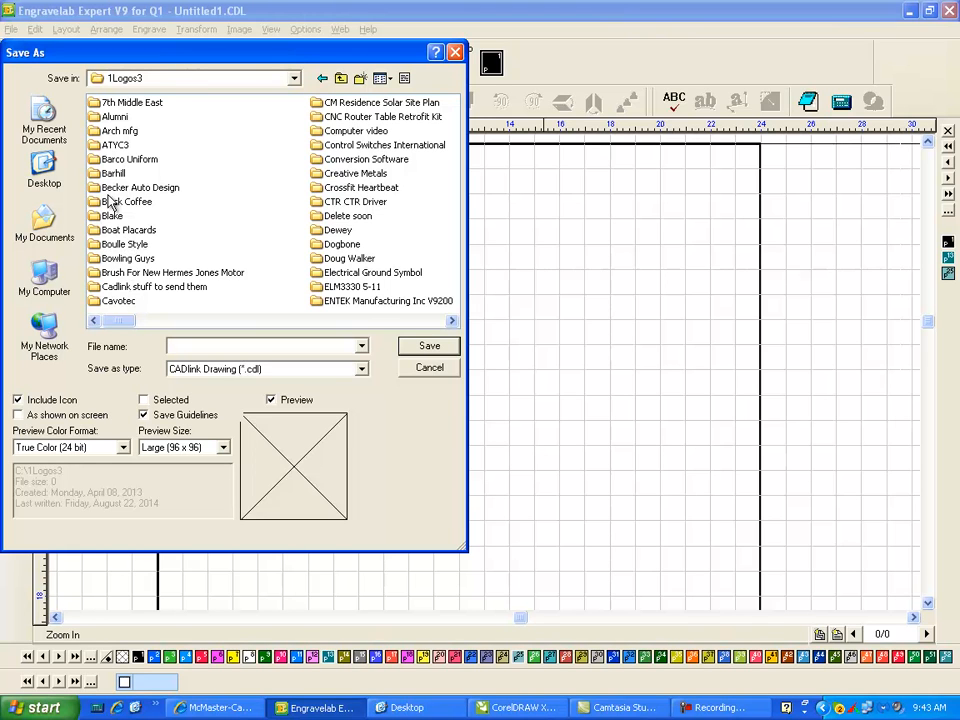
{"action": "double_click", "coordinate": [114, 174]}
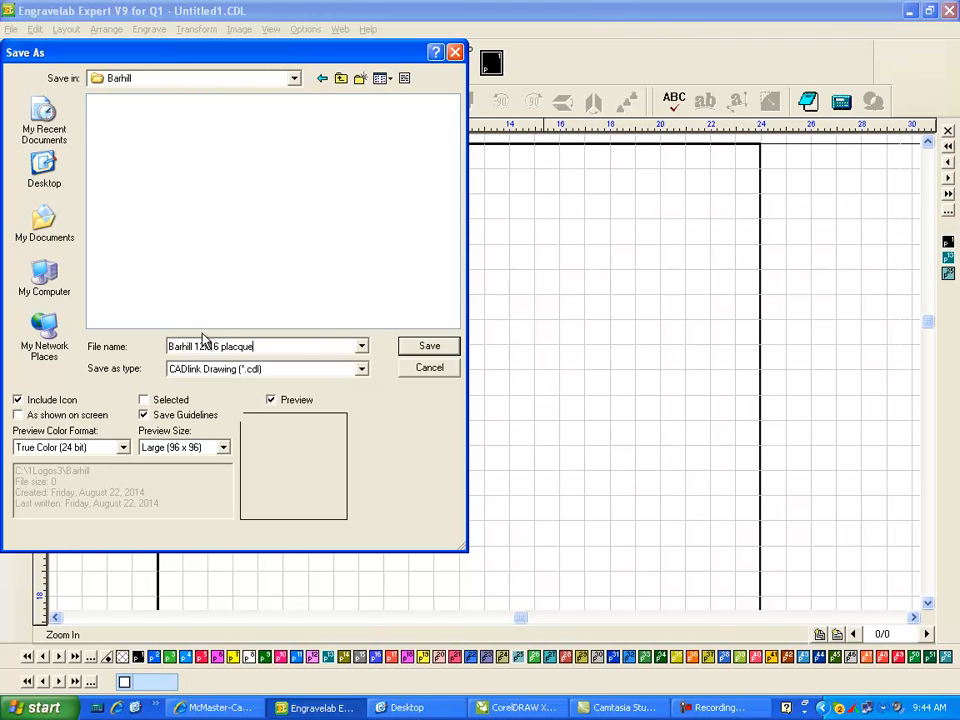
{"action": "key", "text": "BackSpace"}
{"action": "left_click", "coordinate": [427, 348]}
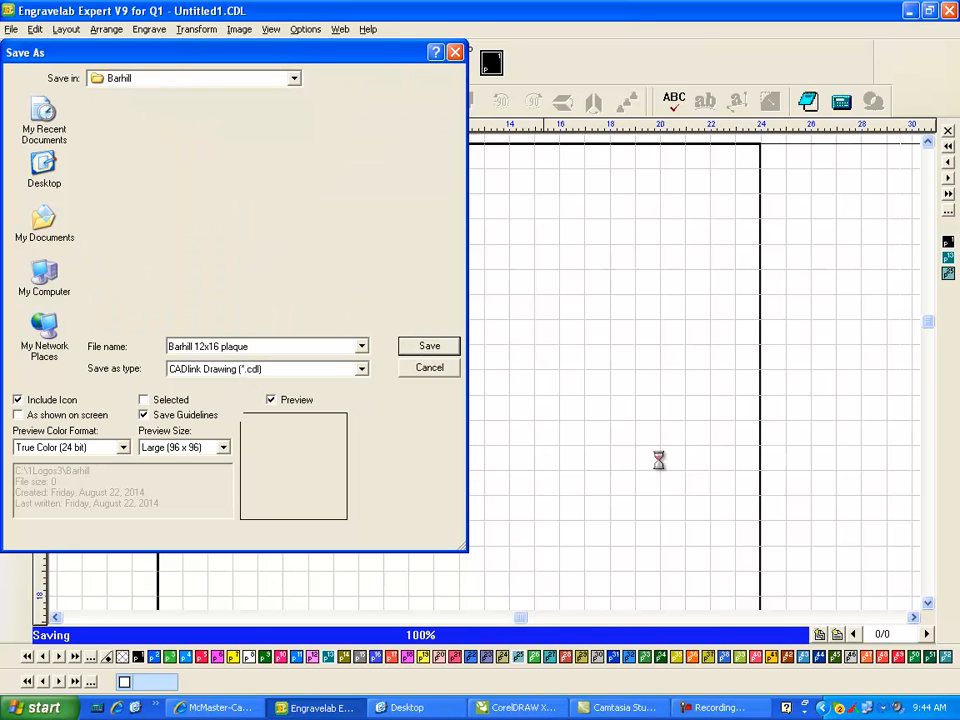